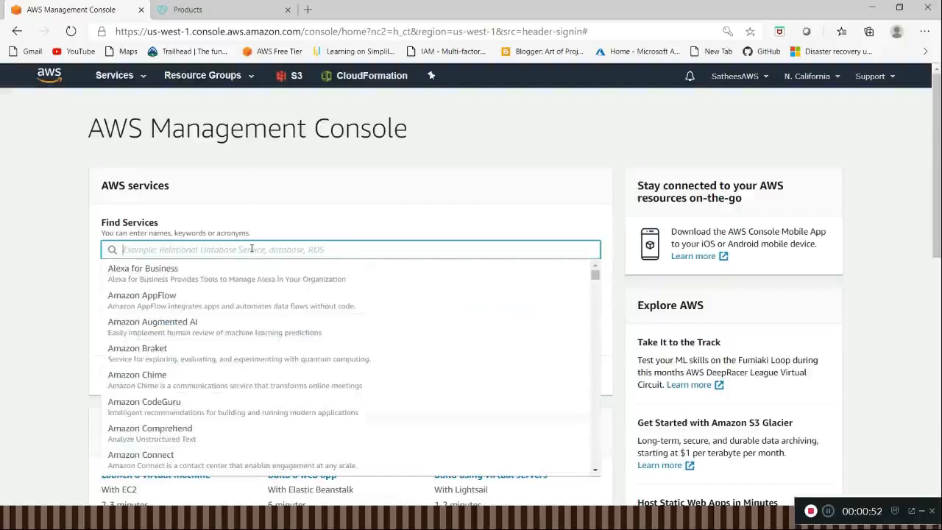
# Step: Find and open the S3 service, and start creating a new bucket
pyautogui.write('S3')
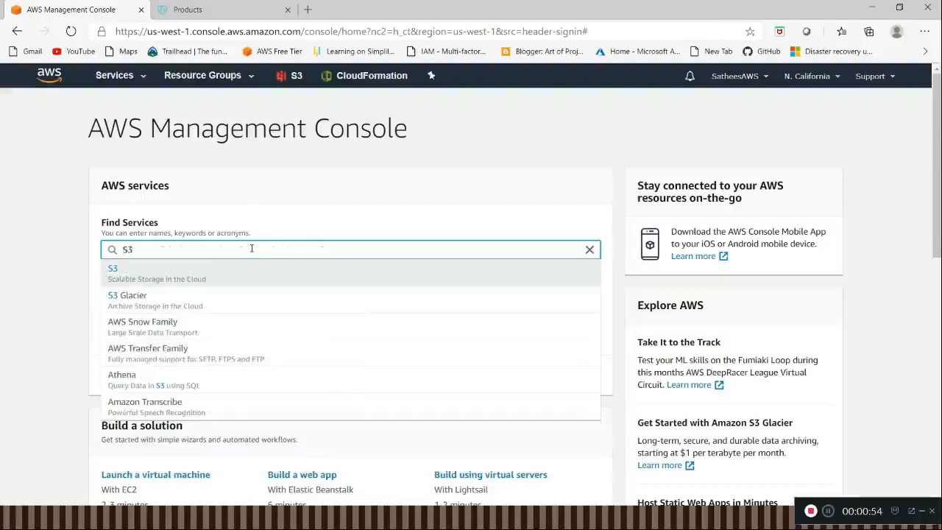
pyautogui.click(114, 271)
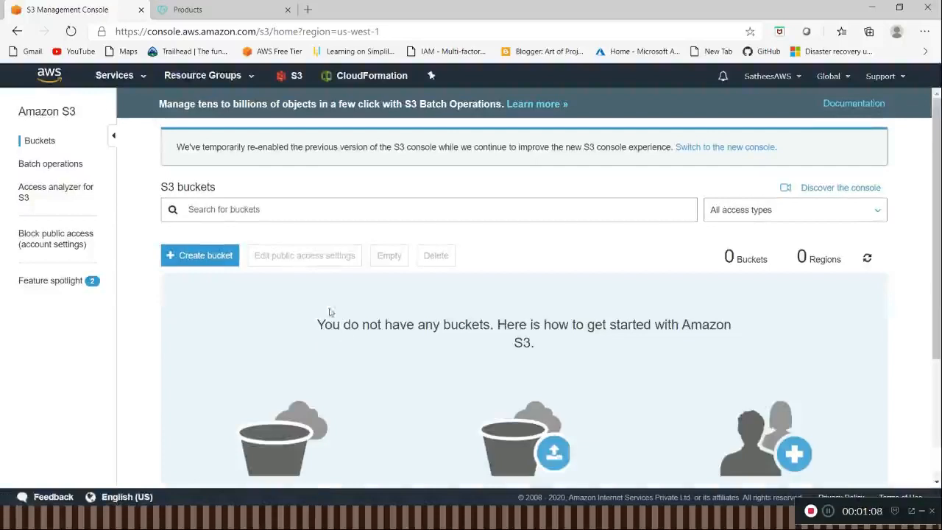
pyautogui.click(217, 263)
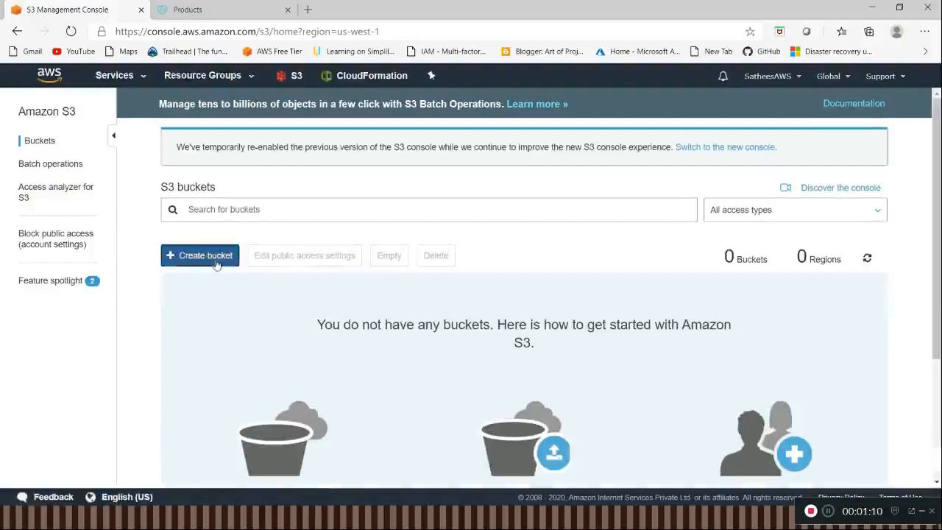
# Step: Switch to Notepad++, write the domain name satylearning.in in the empty file, and select it for copying
pyautogui.hotkey('alt', 'Tab')
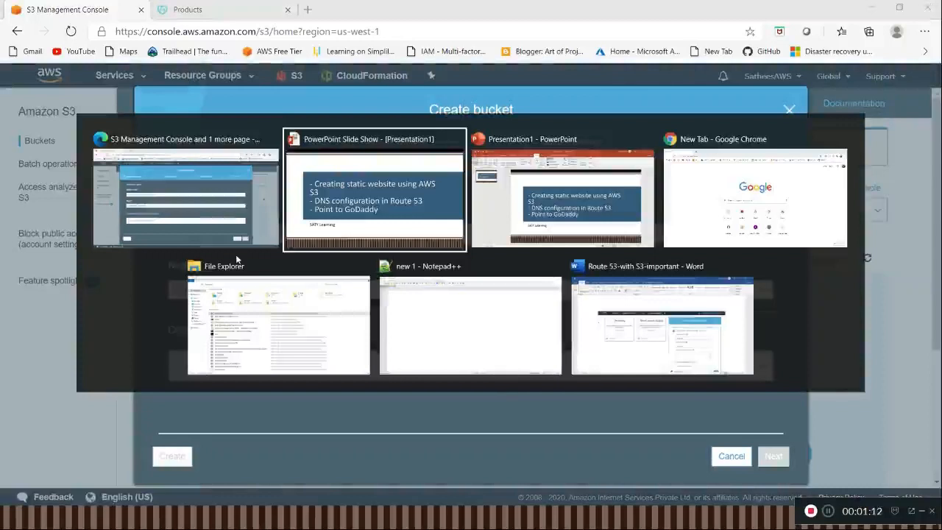
pyautogui.hotkey('alt', 'Tab')
pyautogui.hotkey('alt', 'Tab')
pyautogui.hotkey('alt', 'Tab')
pyautogui.hotkey('alt', 'Tab')
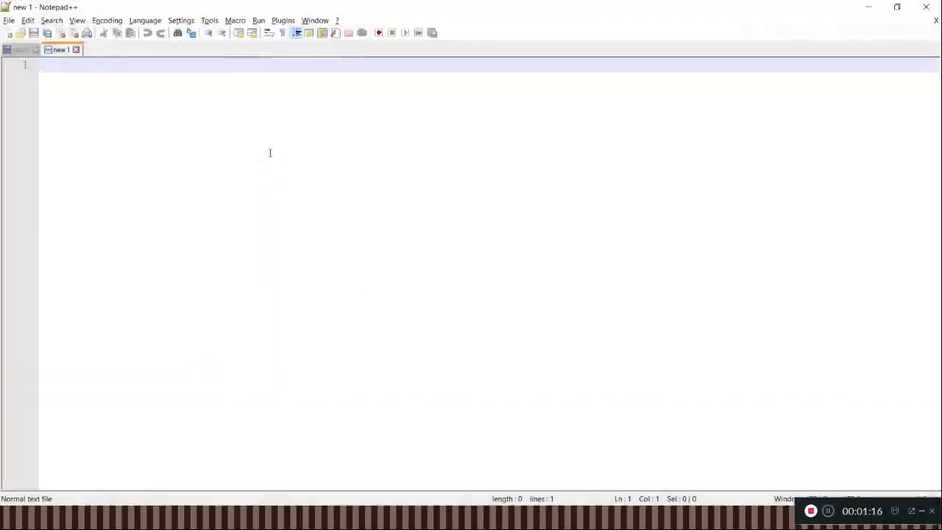
pyautogui.write('saty')
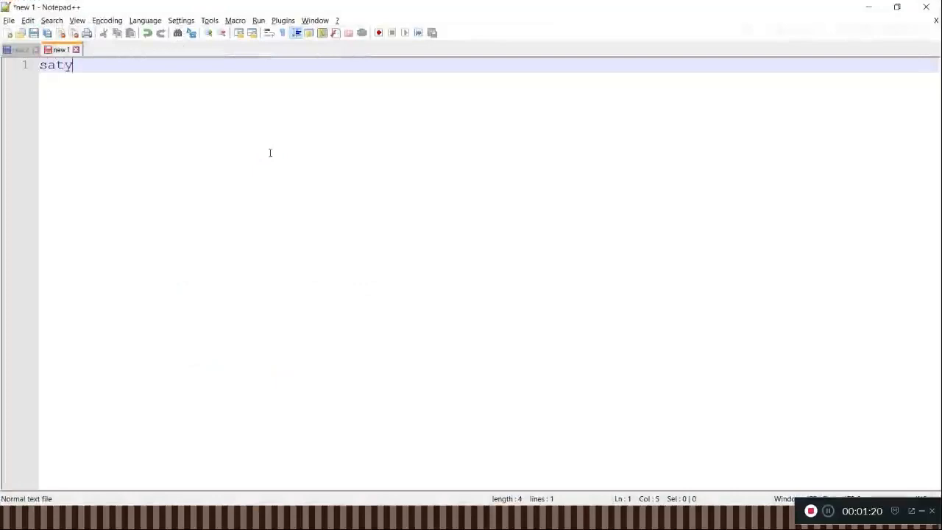
pyautogui.write('learni')
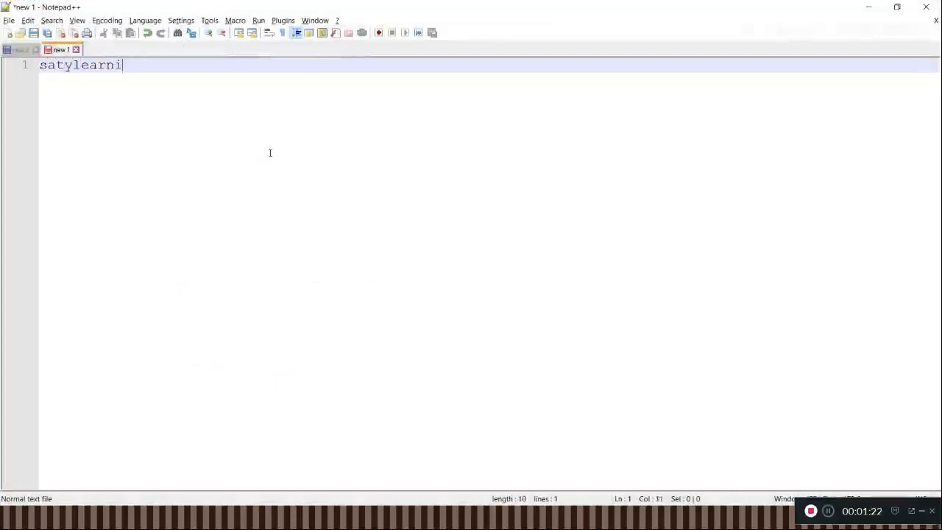
pyautogui.write('ng.in')
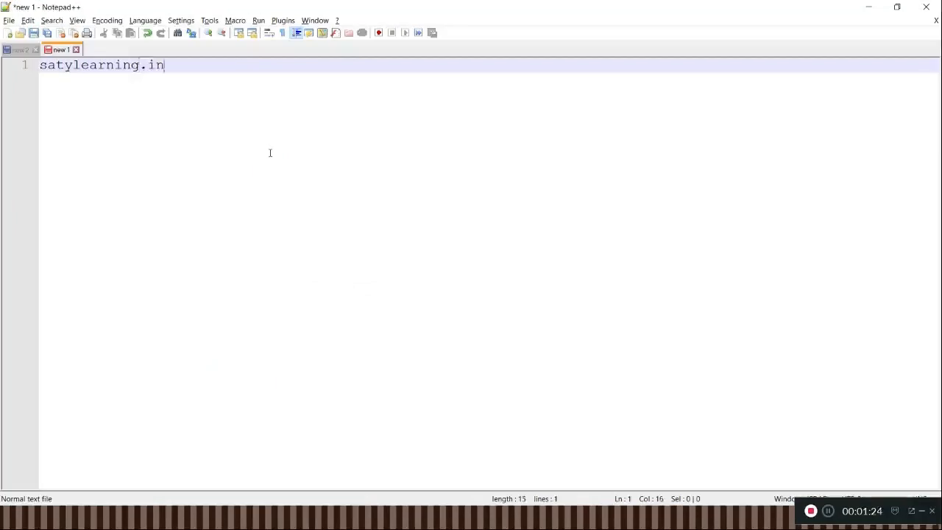
pyautogui.hotkey('ctrl', 'a')
pyautogui.hotkey('ctrl', 'c')
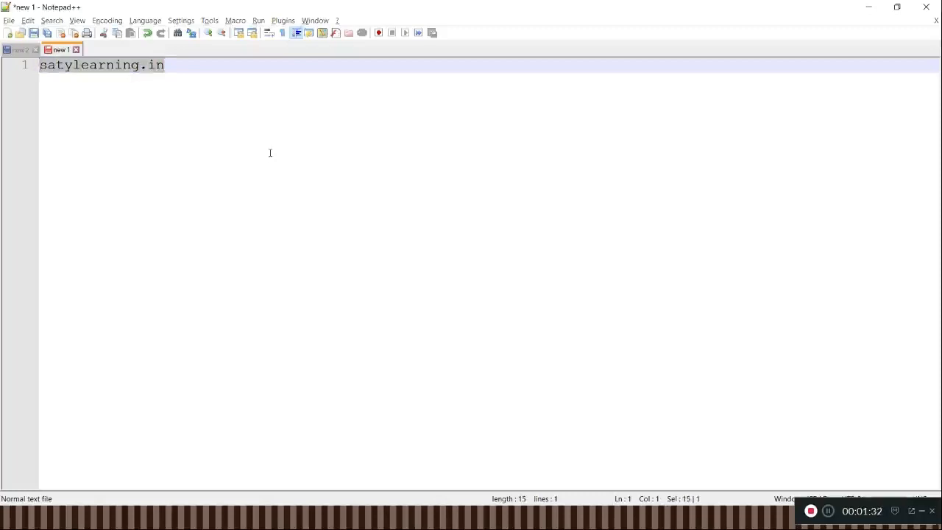
# Step: Back in the S3 console, name the new bucket satylearning.in and accept the default region and configuration options
pyautogui.hotkey('alt', 'Tab')
pyautogui.press('Tab')
pyautogui.hotkey('alt', 'Tab')
pyautogui.press('Tab')
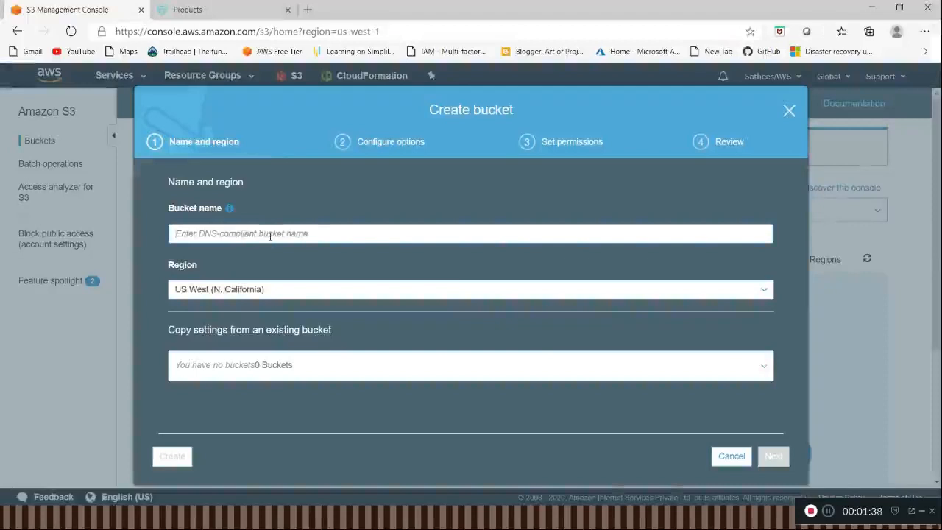
pyautogui.hotkey('ctrl', 'v')
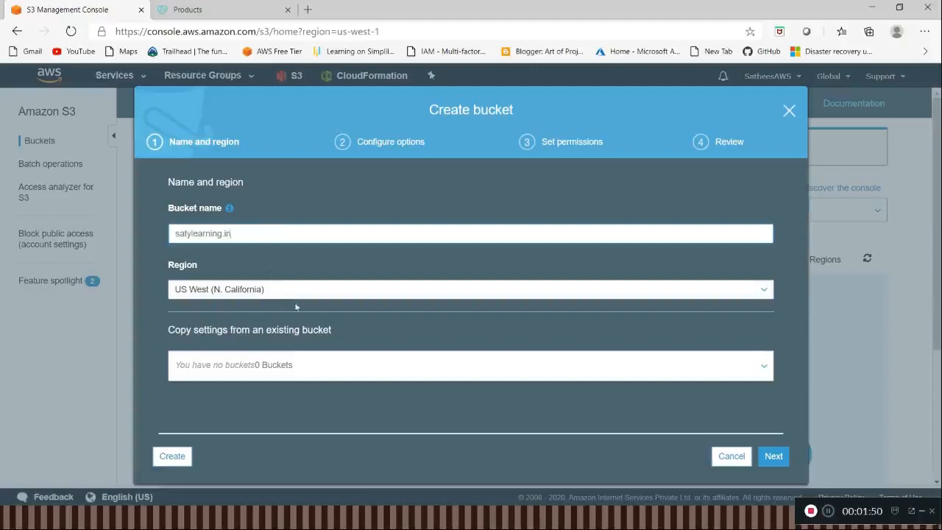
pyautogui.click(770, 458)
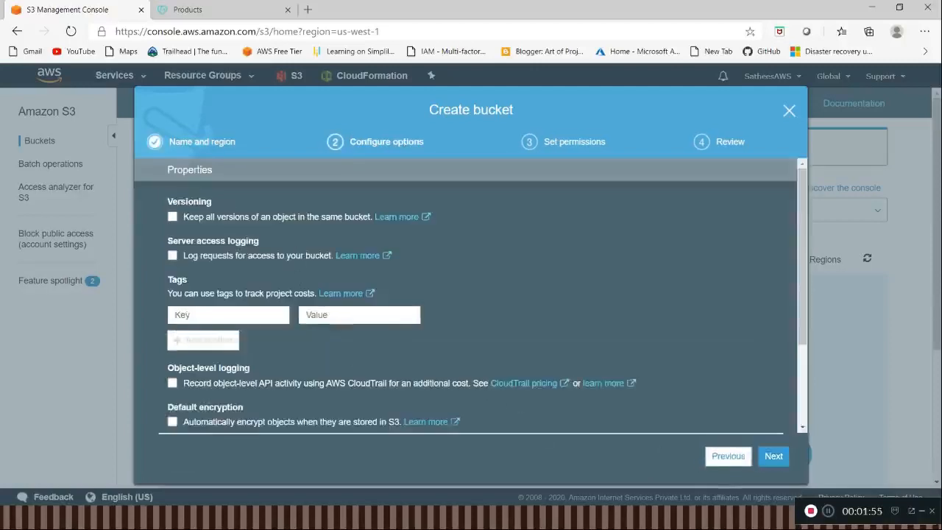
pyautogui.scroll(-3, 278, 344)
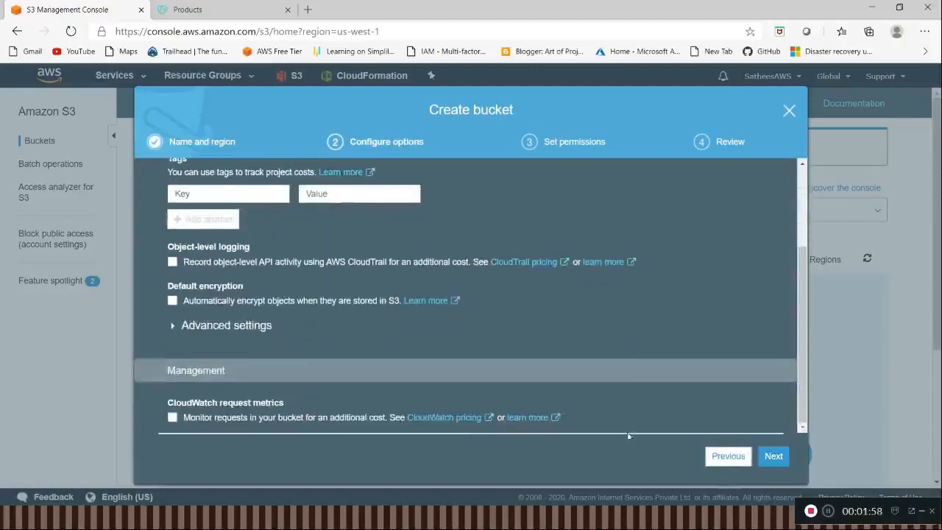
pyautogui.click(774, 457)
# Step: Turn off Block all public access in the new bucket's permissions
pyautogui.scroll(1, 349, 315)
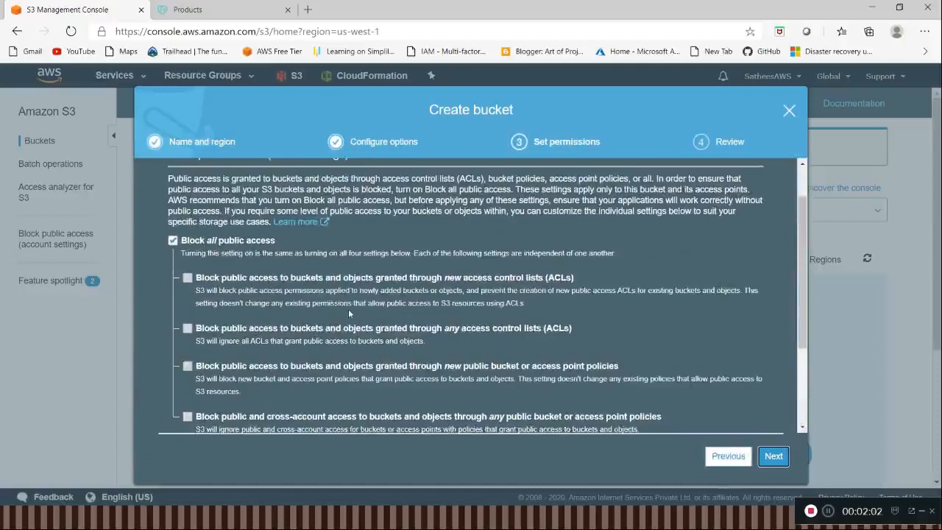
pyautogui.click(204, 245)
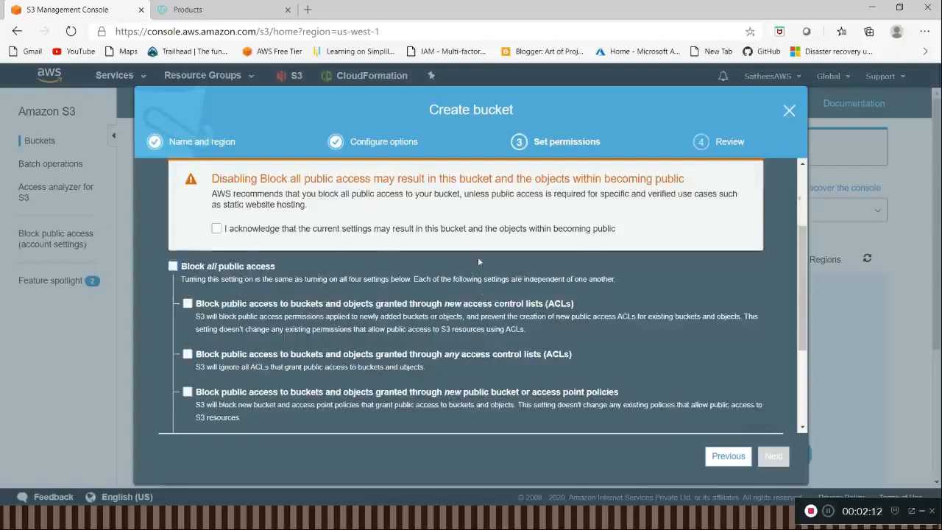
pyautogui.scroll(-3, 479, 302)
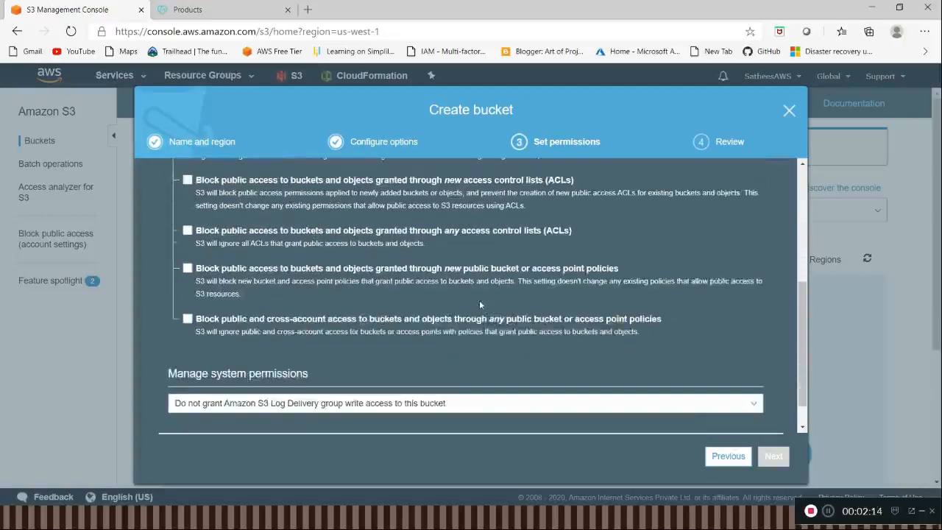
pyautogui.click(774, 457)
pyautogui.click(292, 409)
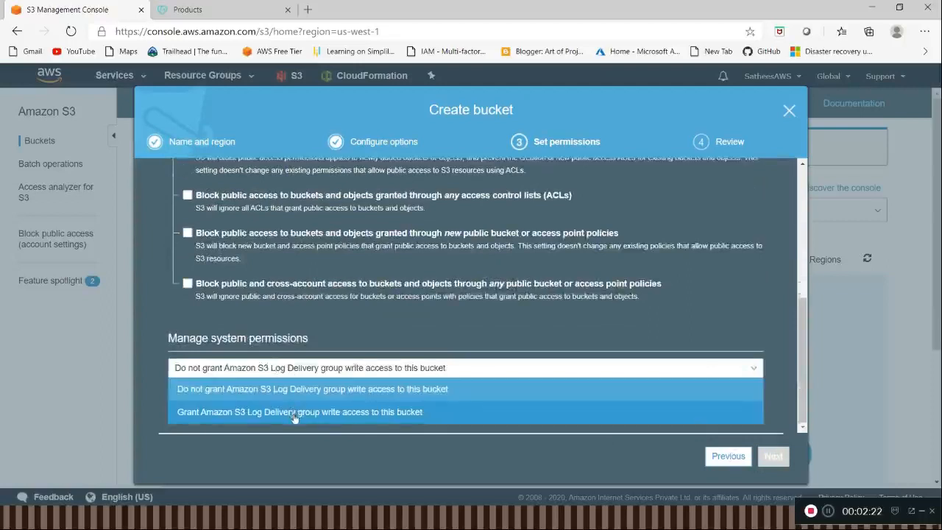
pyautogui.click(299, 417)
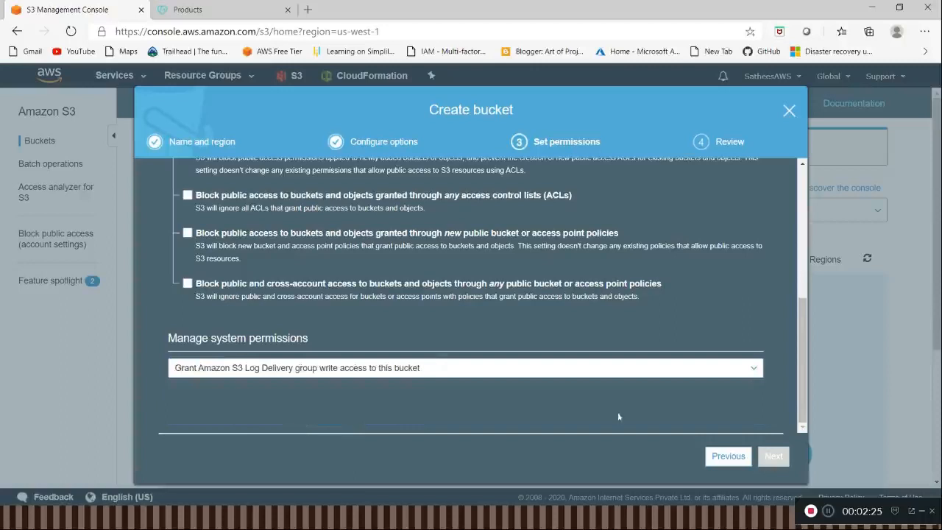
pyautogui.click(345, 374)
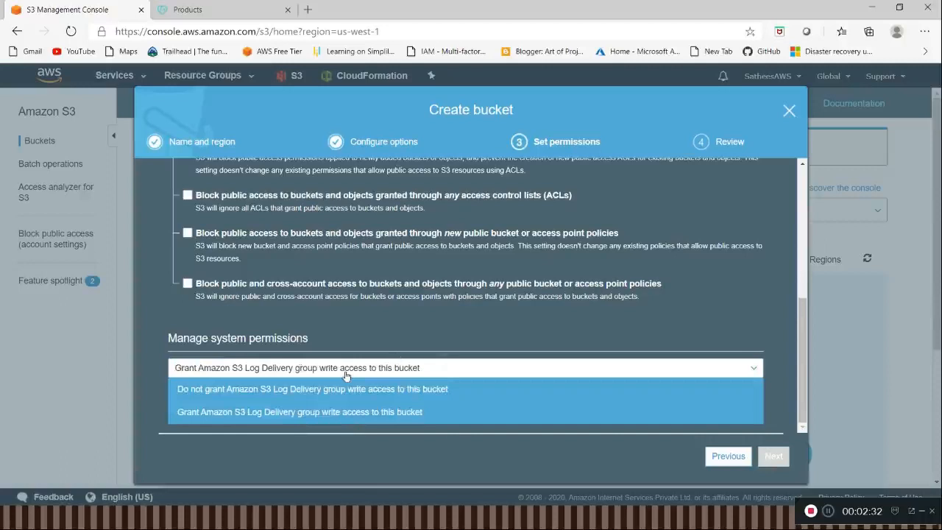
pyautogui.click(347, 388)
# Step: Acknowledge that the bucket and its objects may become public, and finish creating the bucket
pyautogui.scroll(1, 356, 356)
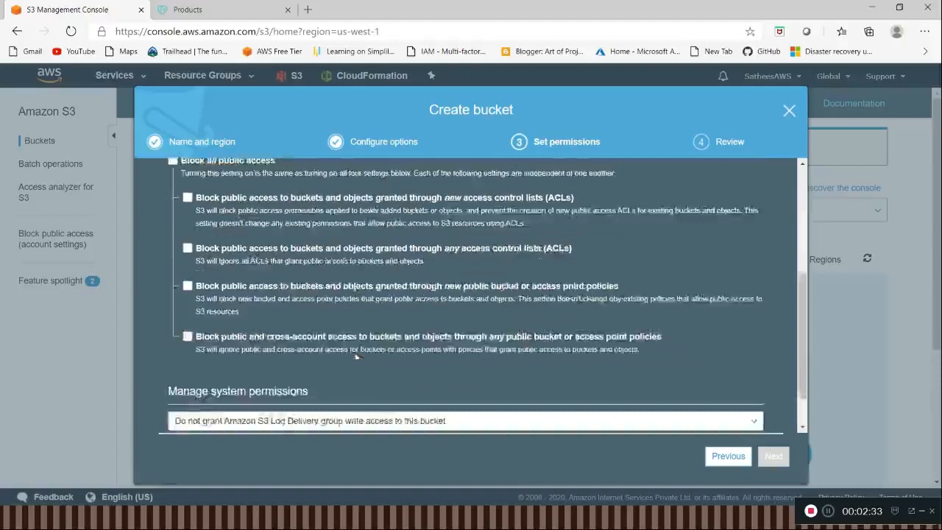
pyautogui.scroll(3, 356, 355)
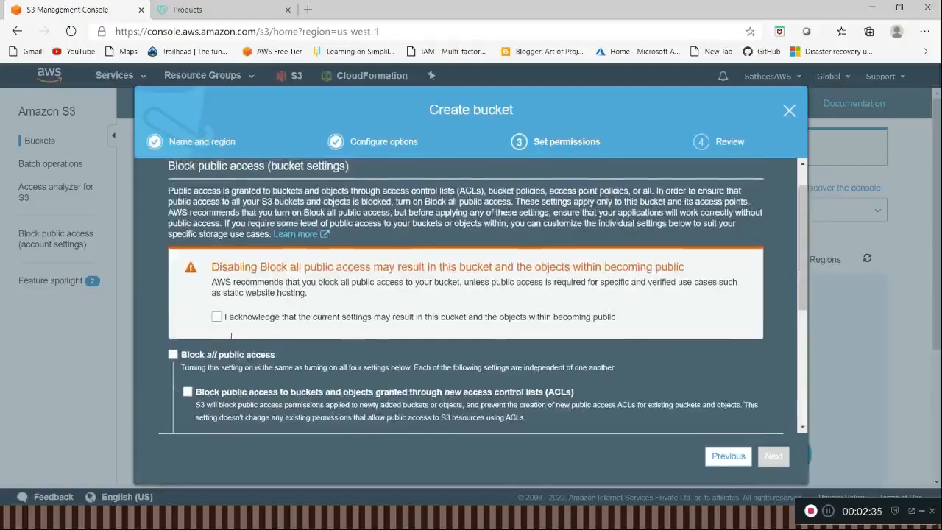
pyautogui.doubleClick(216, 323)
pyautogui.click(217, 318)
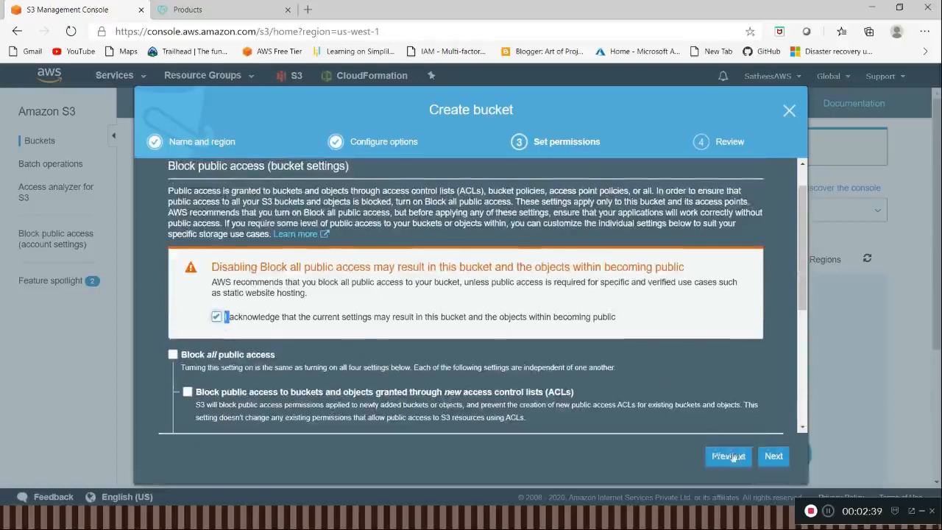
pyautogui.click(774, 456)
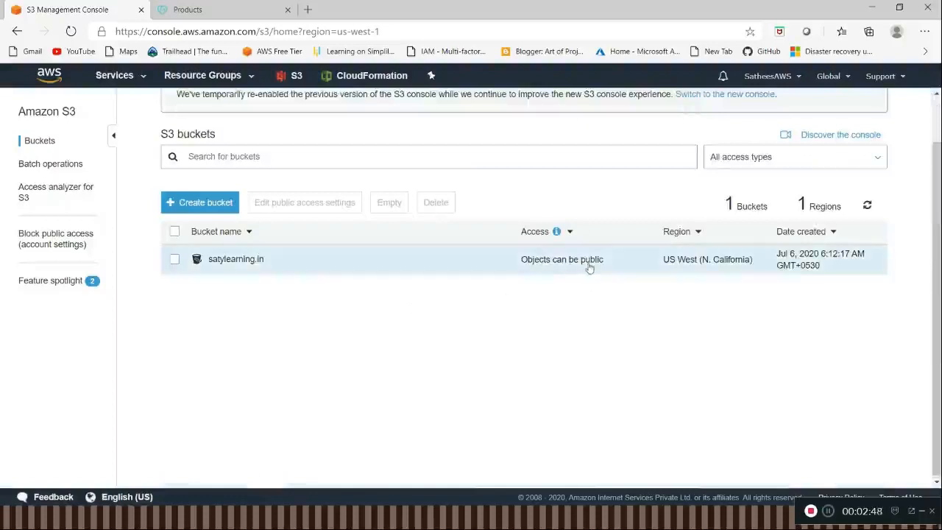
# Step: Open the satylearning.in bucket and add index.html and error.html from the D: drive's test\html folder to a new upload
pyautogui.click(232, 261)
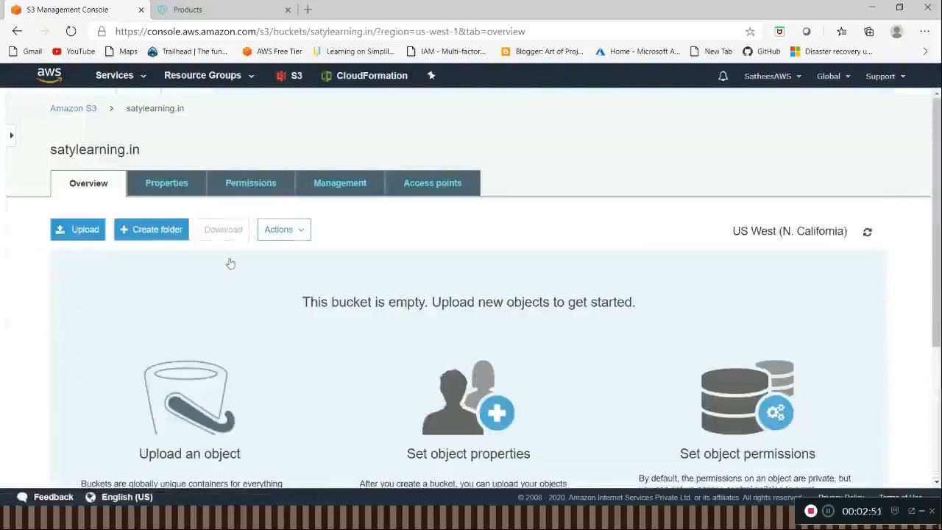
pyautogui.click(77, 230)
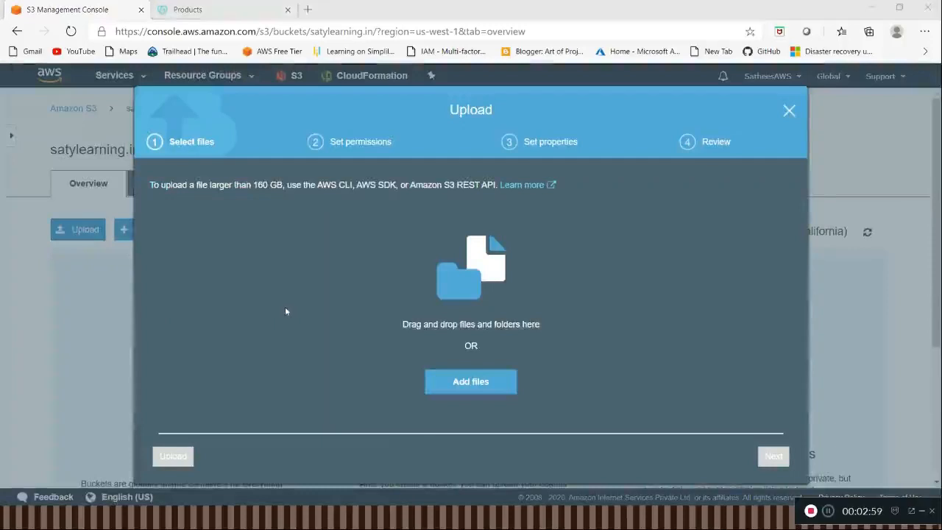
pyautogui.press('super+e')
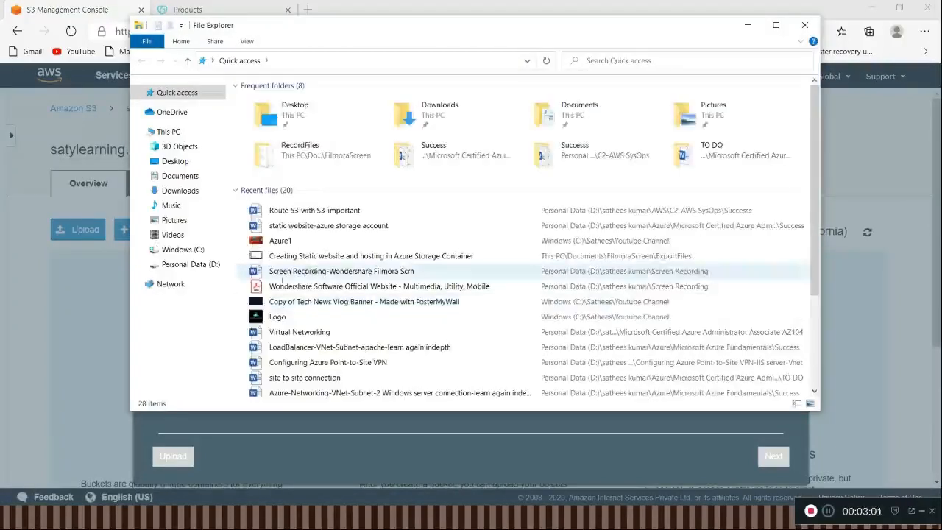
pyautogui.click(193, 264)
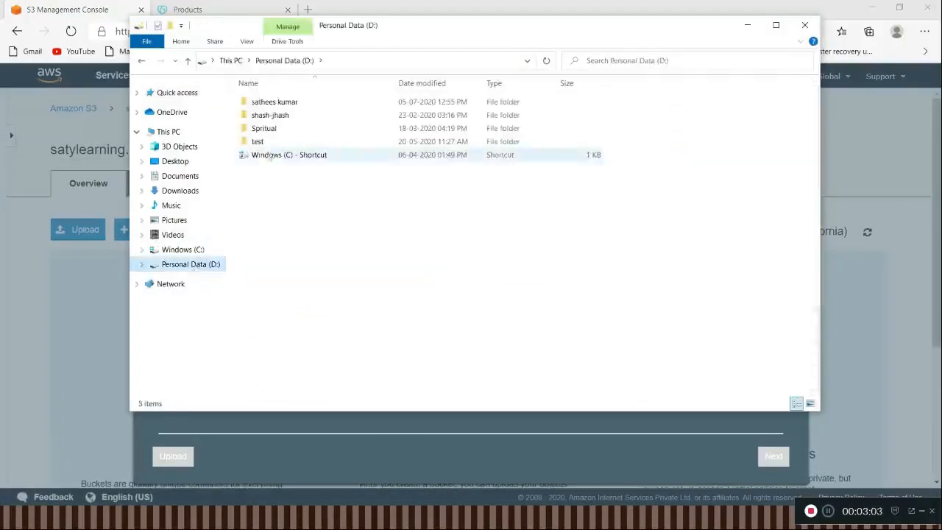
pyautogui.doubleClick(267, 142)
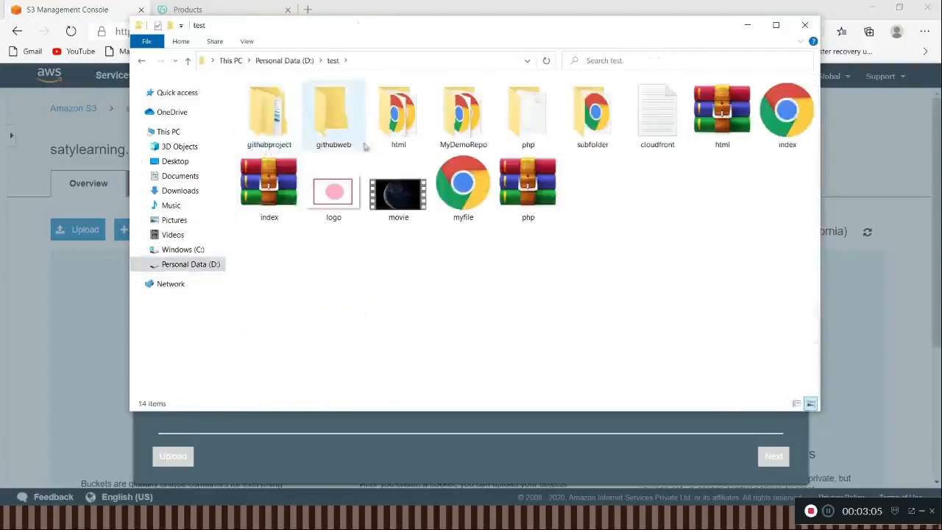
pyautogui.doubleClick(397, 118)
pyautogui.click(299, 116)
pyautogui.keyDown('ctrl'); pyautogui.click(292, 104); pyautogui.keyUp('ctrl')
pyautogui.moveTo(297, 120); pyautogui.dragTo(350, 283)
pyautogui.hotkey('alt', 'Tab')
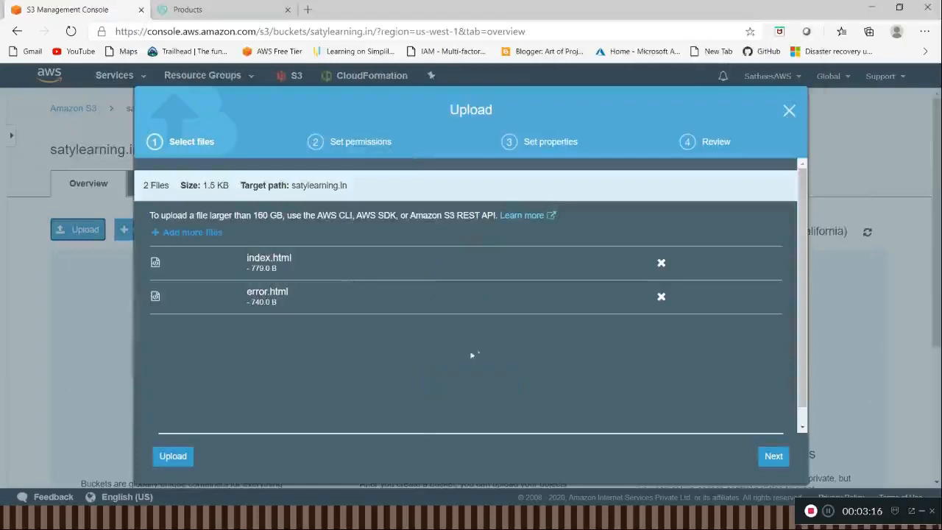
# Step: Grant public read access to the files being uploaded and continue to the upload's properties
pyautogui.scroll(-1, 491, 342)
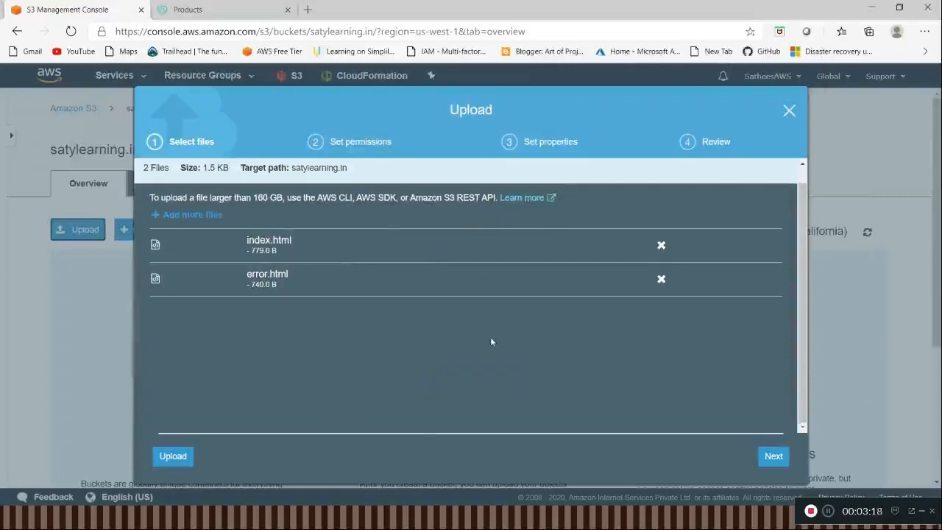
pyautogui.click(769, 458)
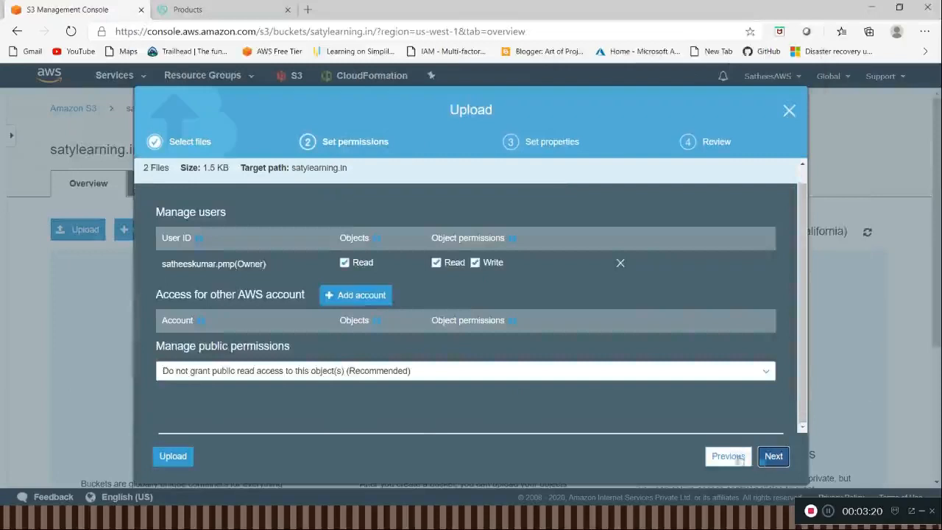
pyautogui.click(339, 371)
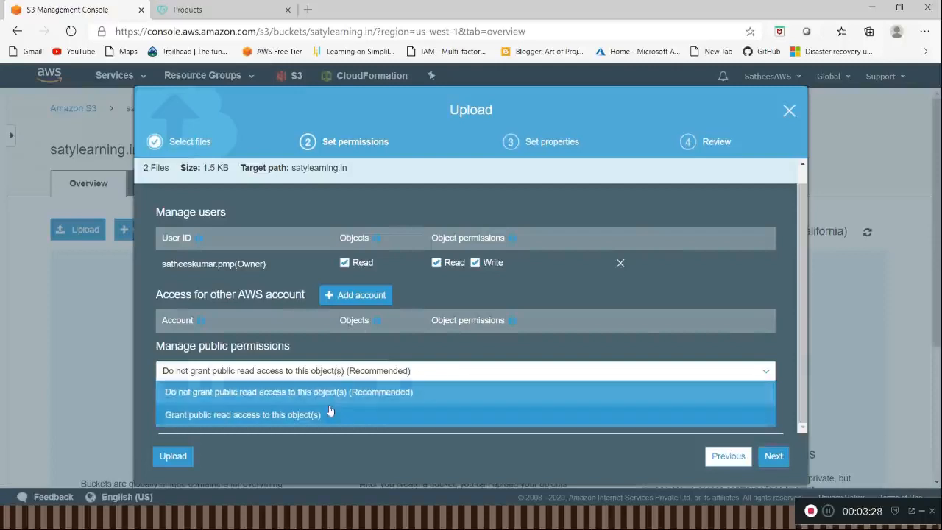
pyautogui.click(331, 413)
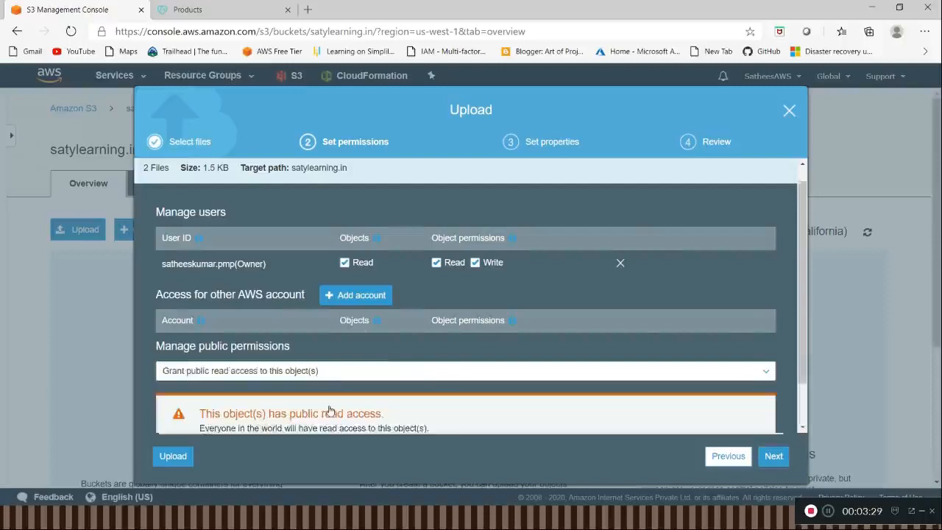
pyautogui.scroll(-1, 342, 385)
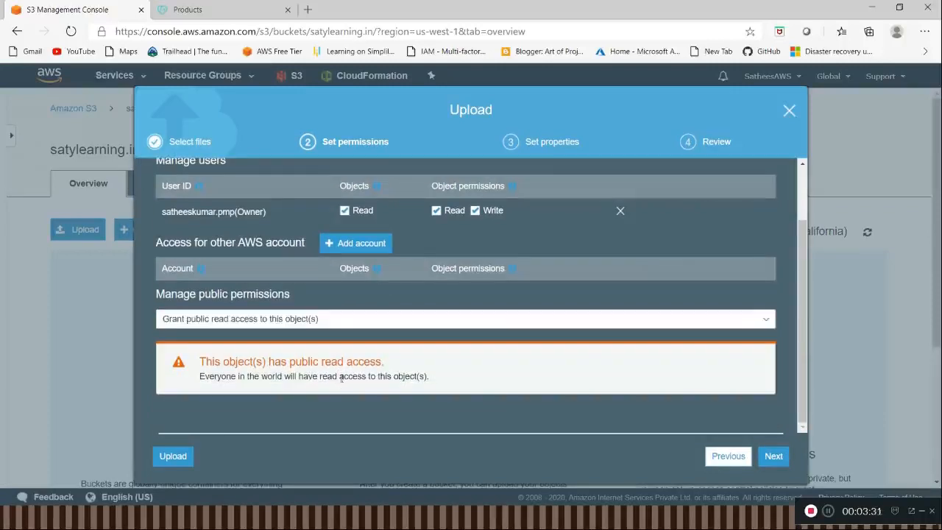
pyautogui.click(774, 458)
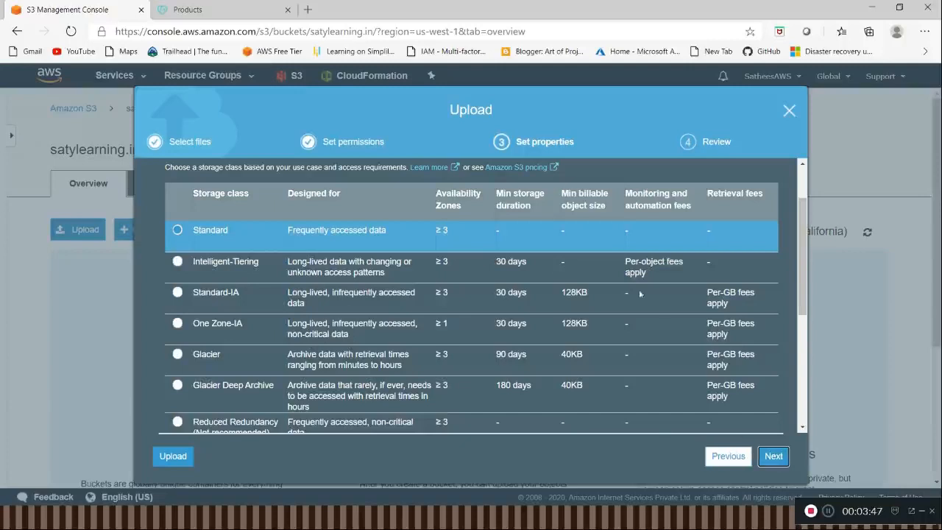
# Step: Keep the upload's default properties and finish uploading the two files to the bucket
pyautogui.click(780, 460)
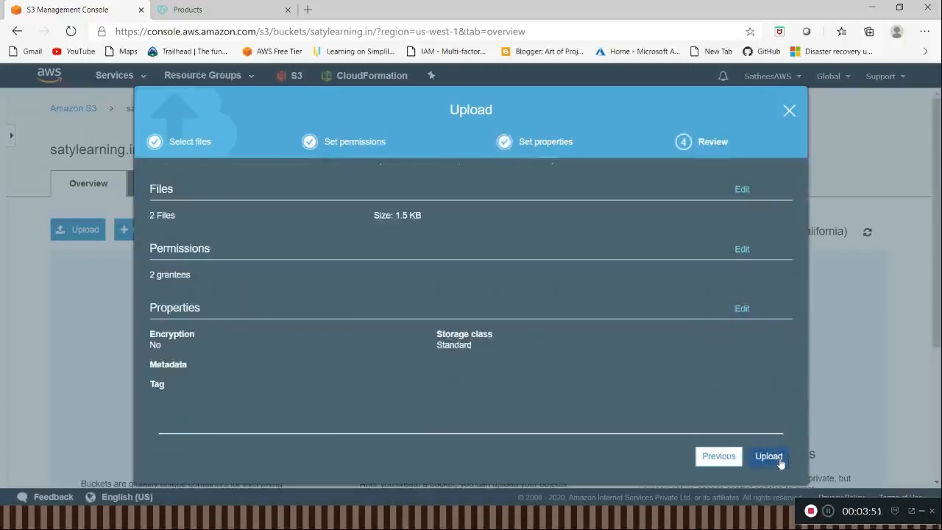
pyautogui.click(769, 456)
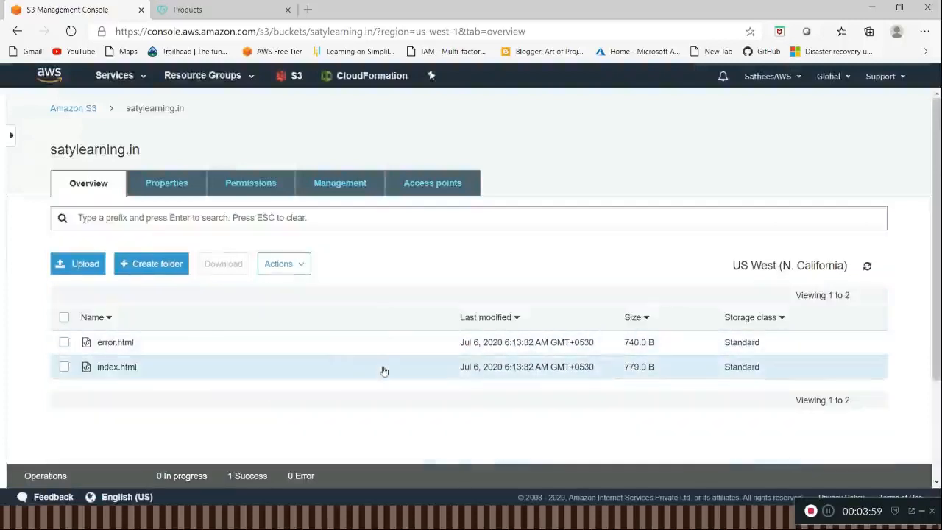
# Step: Open the bucket's static website hosting settings and choose to use this bucket to host a website
pyautogui.click(176, 193)
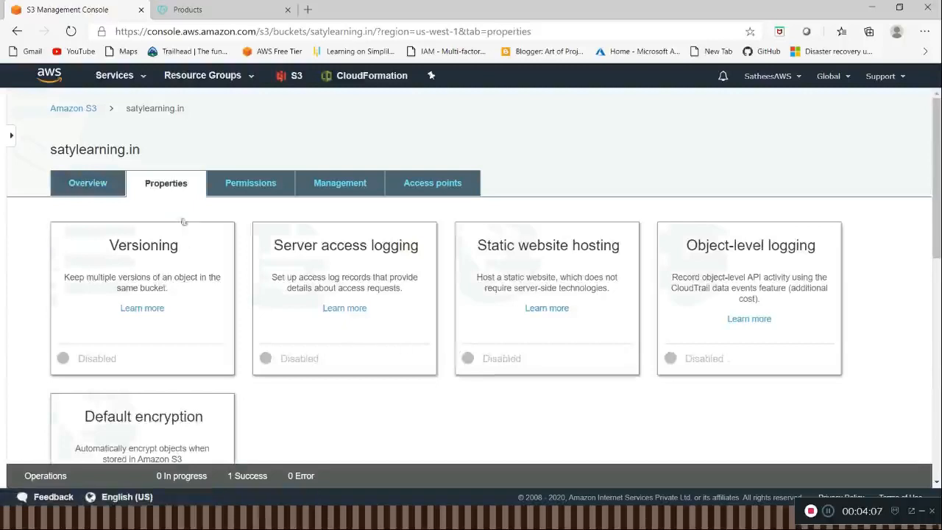
pyautogui.click(553, 256)
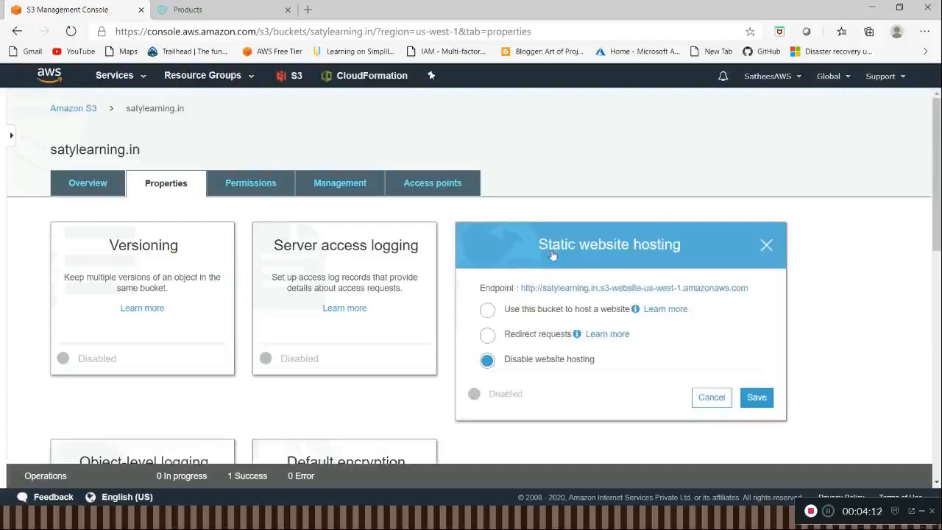
pyautogui.doubleClick(538, 315)
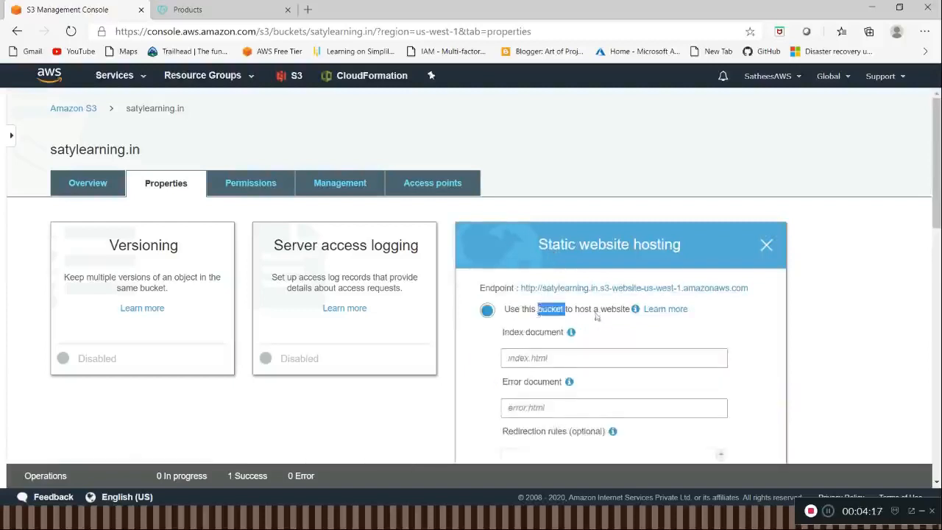
# Step: Set index.html as the index document and error.html as the error document, and save the hosting settings
pyautogui.scroll(-2, 582, 280)
pyautogui.click(566, 235)
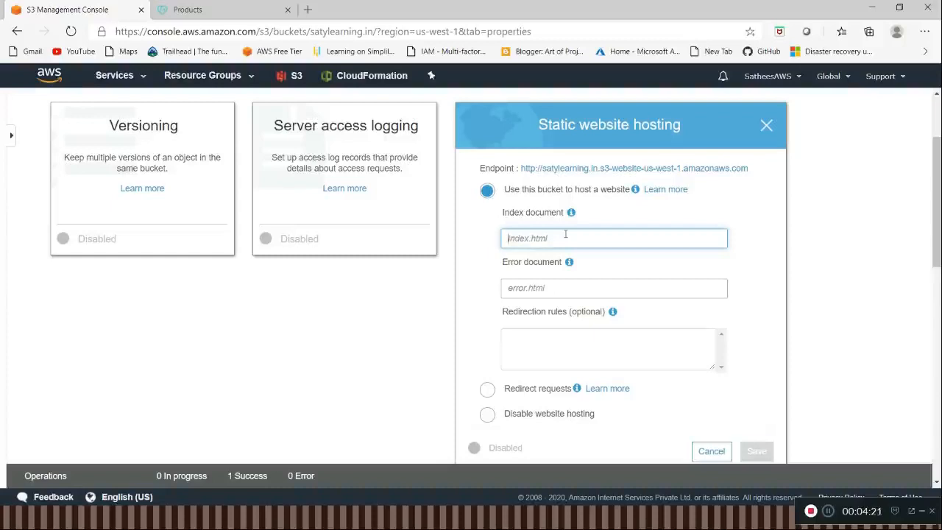
pyautogui.write('Index.html')
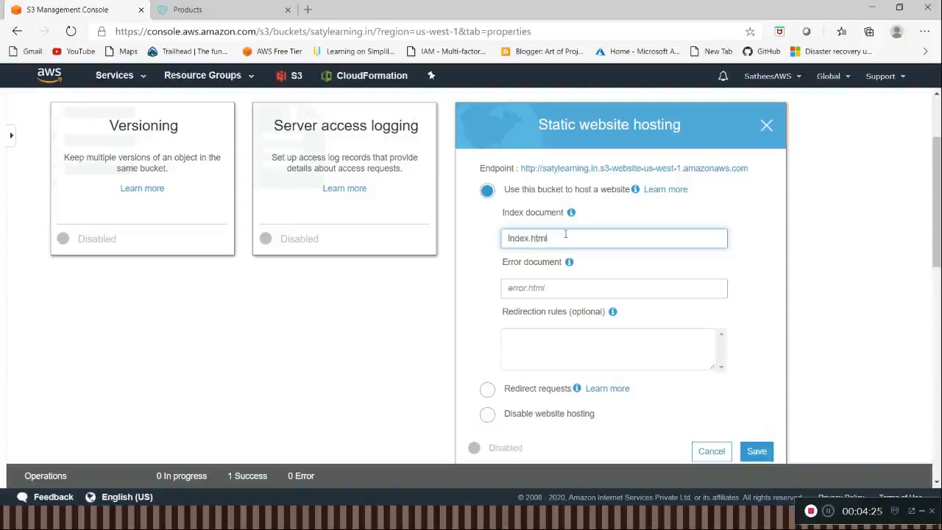
pyautogui.press('Tab')
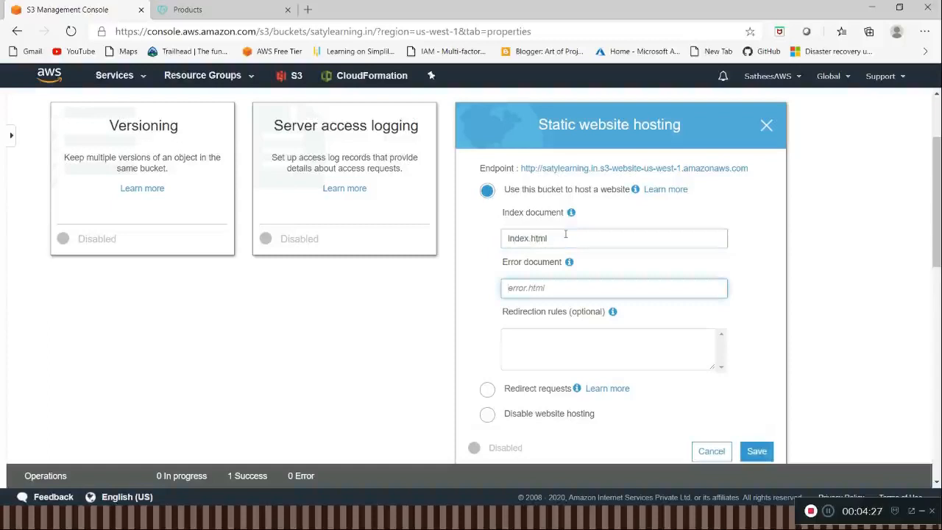
pyautogui.write('error.htm')
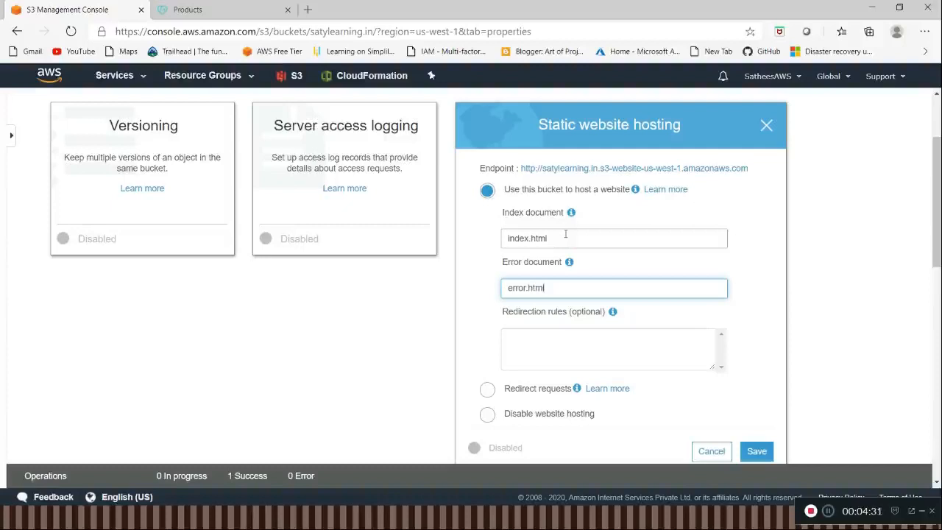
pyautogui.write('l')
pyautogui.scroll(-2, 571, 347)
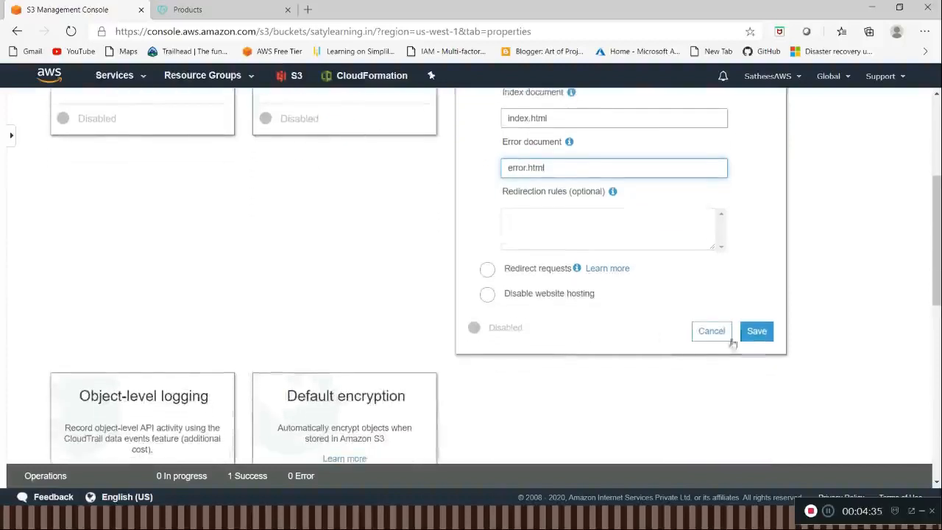
pyautogui.click(755, 333)
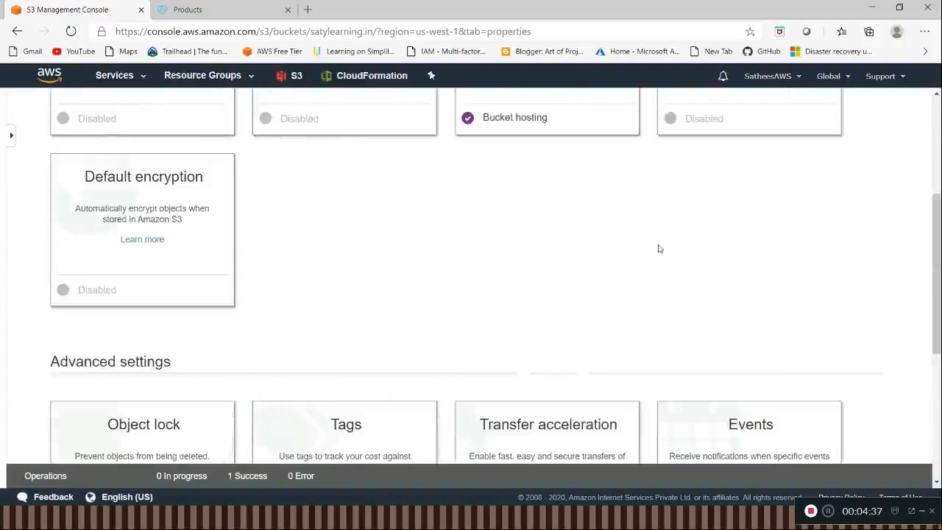
# Step: Reopen the static website hosting settings and open the bucket's endpoint URL to view the hosted site
pyautogui.scroll(3, 658, 248)
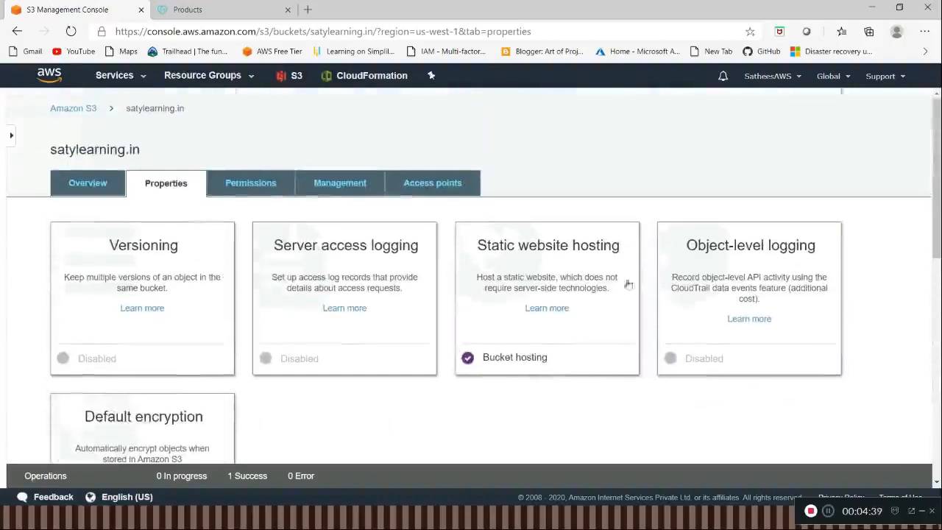
pyautogui.click(565, 340)
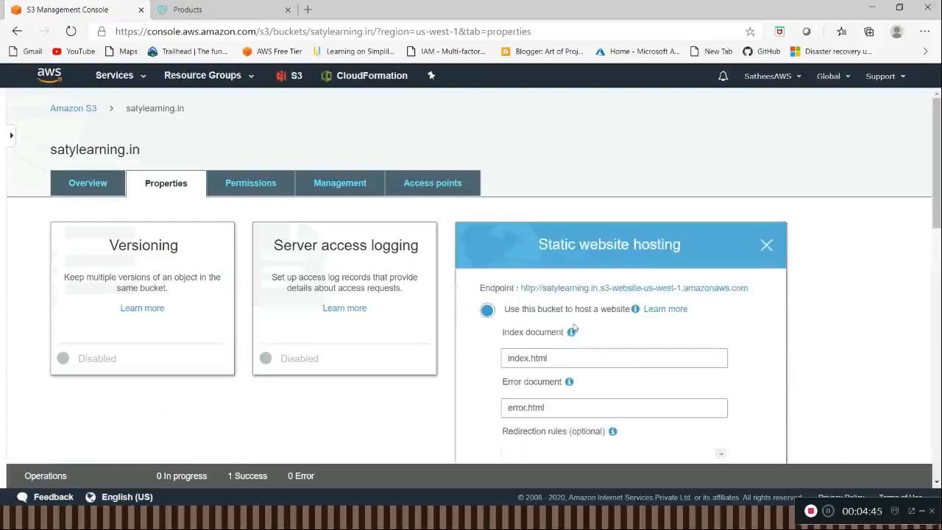
pyautogui.scroll(-2, 599, 295)
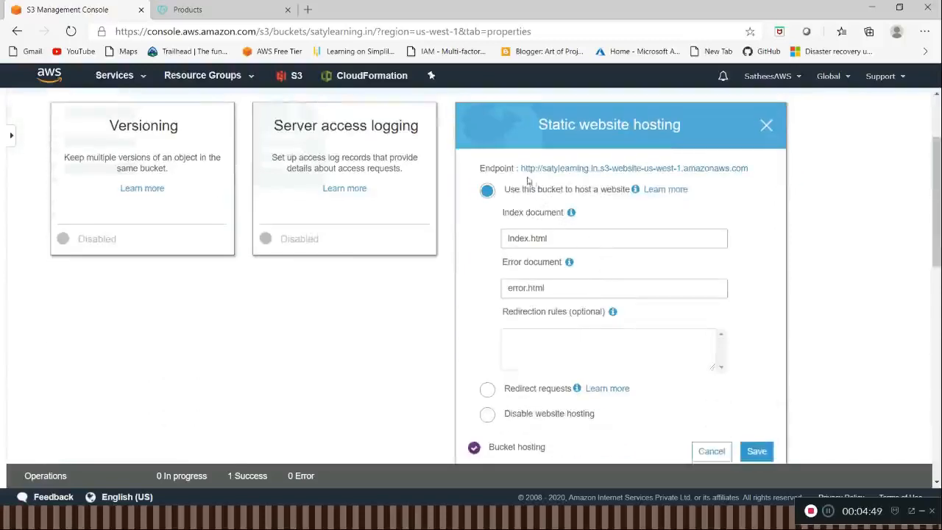
pyautogui.moveTo(751, 171); pyautogui.dragTo(630, 177)
pyautogui.click(626, 169)
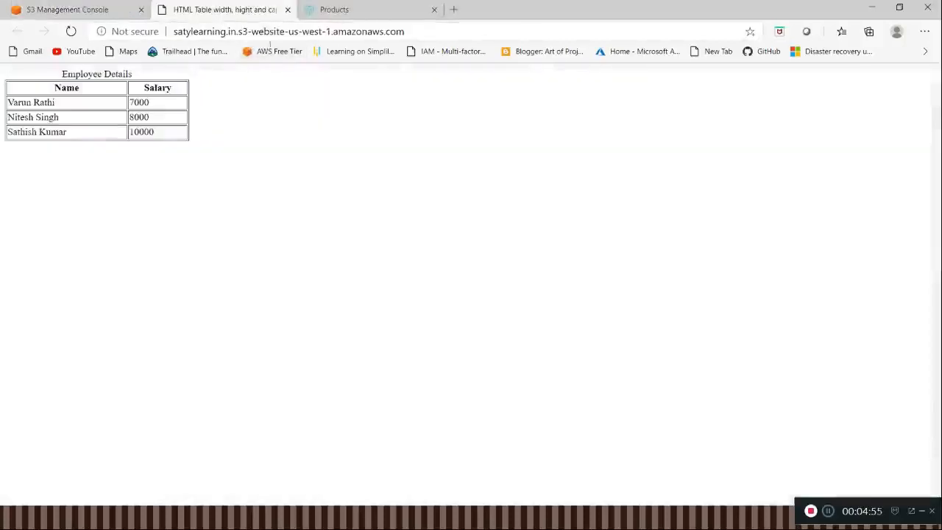
# Step: Copy the hosted site's web address and paste it into the Notepad++ notes, three lines below satylearning.in
pyautogui.click(445, 33)
pyautogui.hotkey('ctrl', 'c')
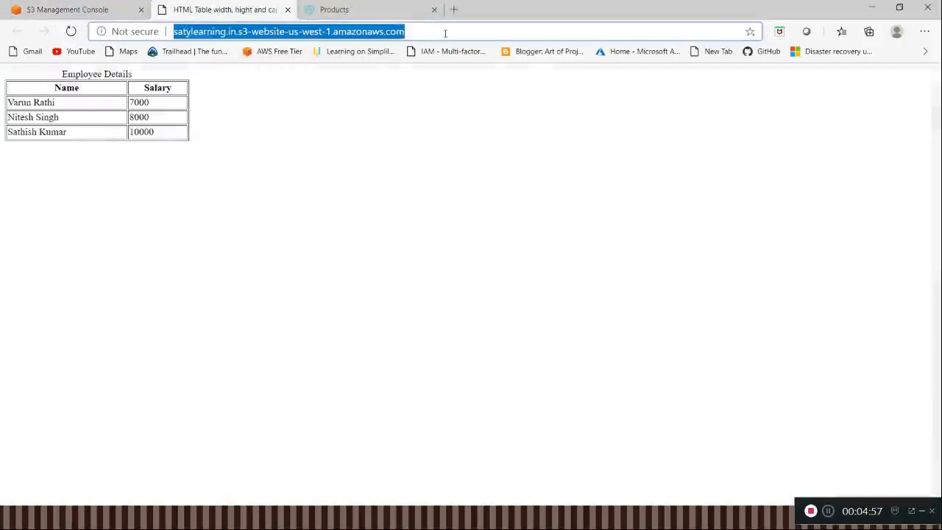
pyautogui.hotkey('alt', 'Tab')
pyautogui.hotkey('alt', 'Tab')
pyautogui.hotkey('alt', 'Tab')
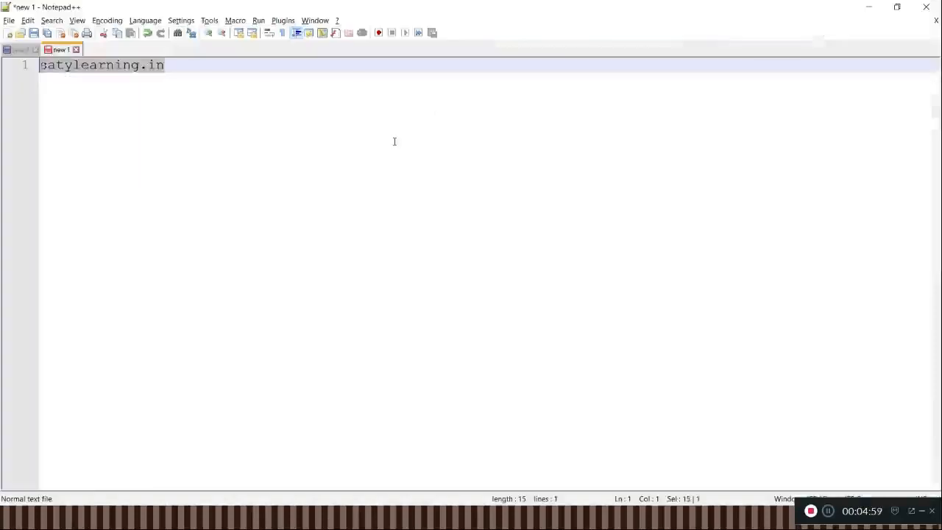
pyautogui.click(395, 141)
pyautogui.press('Return')
pyautogui.press('Return')
pyautogui.press('Return')
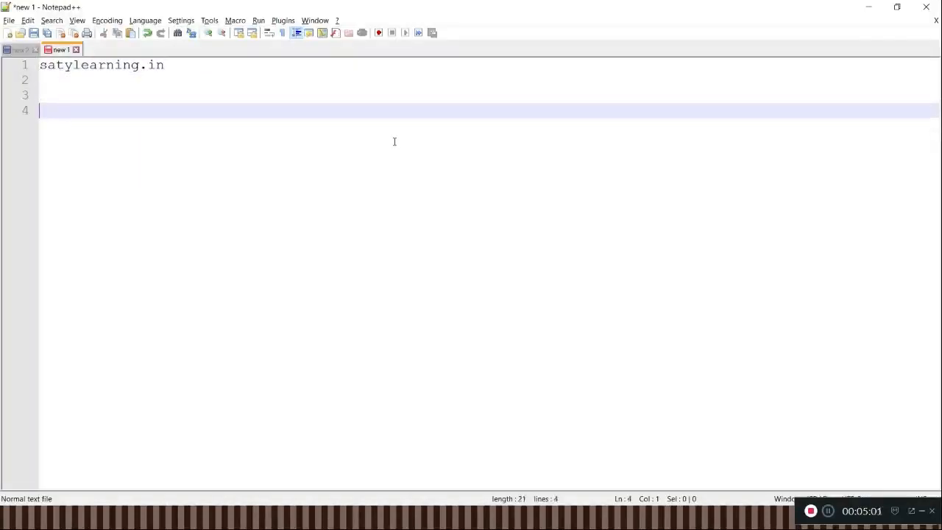
pyautogui.hotkey('ctrl', 'v')
# Step: Label the pasted address with the text "S3 Host Endponint" on the line above it
pyautogui.press('Up')
pyautogui.press('Up')
pyautogui.press('Down')
pyautogui.write('S3 Host Endponint')
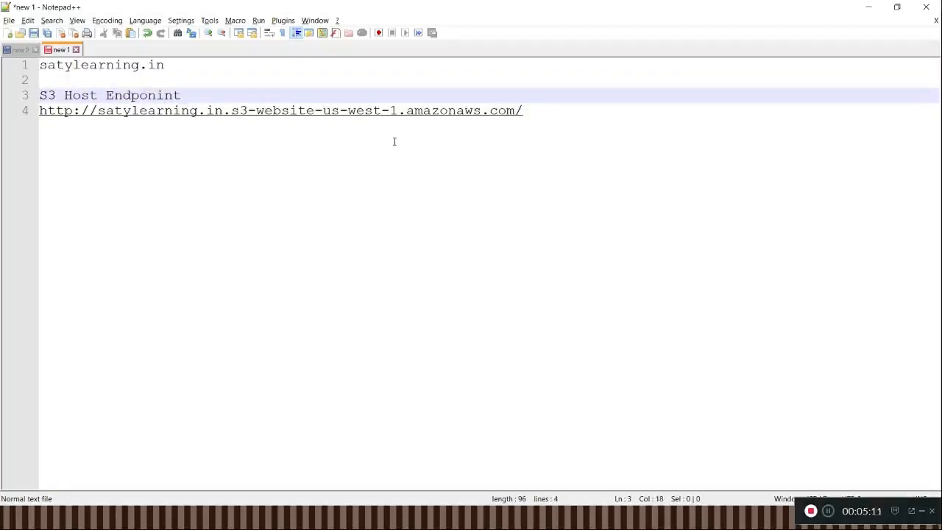
pyautogui.tripleClick(625, 115)
# Step: Switch back to the S3 console in the browser and close the static website hosting settings
pyautogui.hotkey('alt', 'Tab')
pyautogui.click(282, 136)
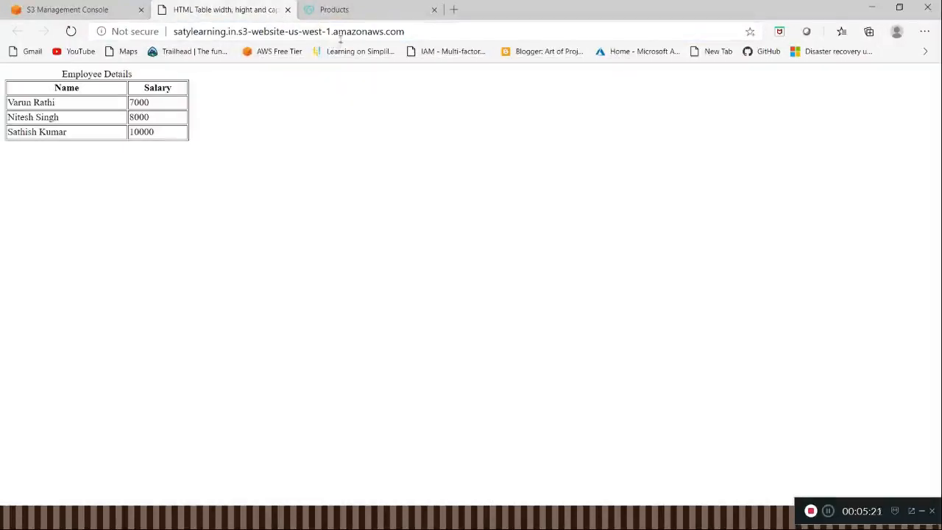
pyautogui.click(64, 13)
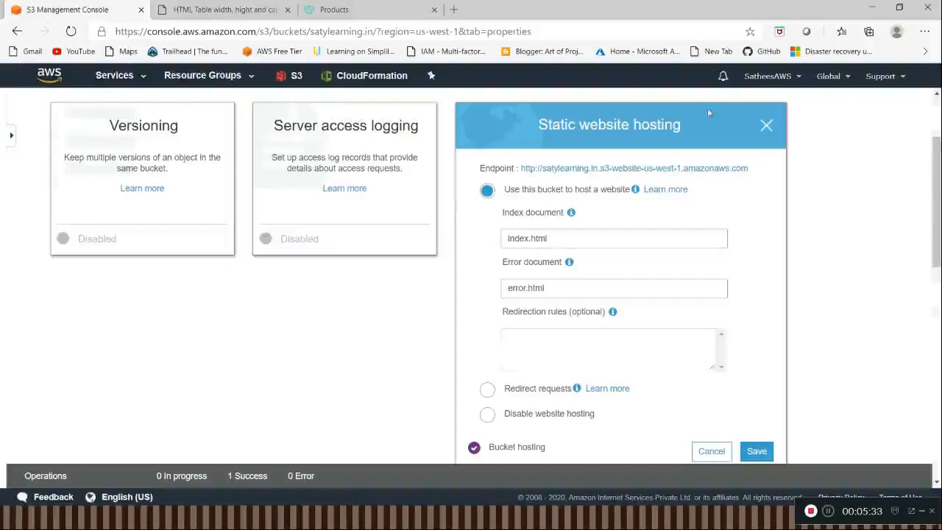
pyautogui.click(766, 126)
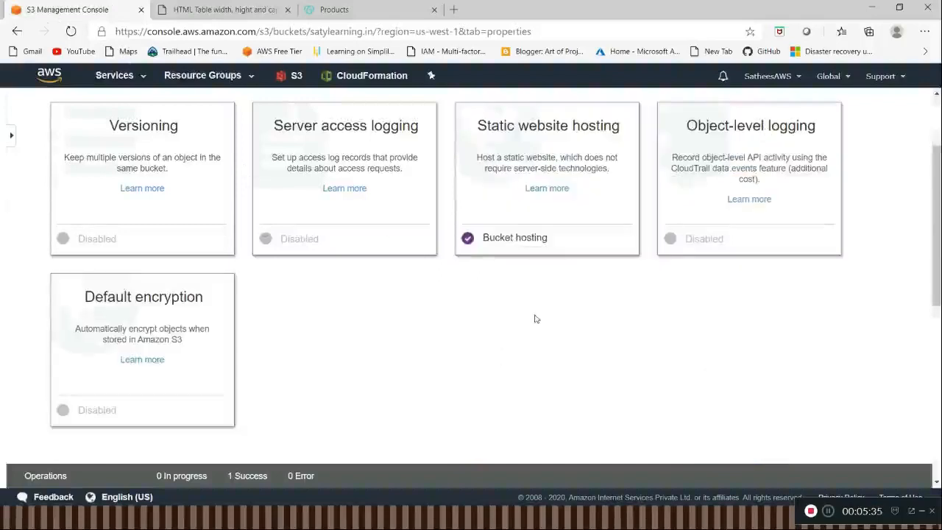
pyautogui.scroll(2, 536, 318)
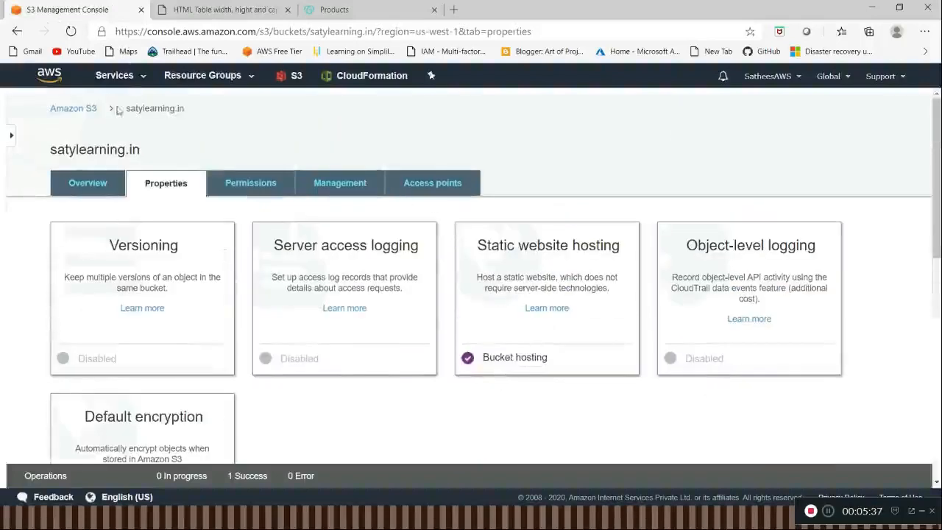
# Step: Find the Route 53 service in the AWS console, open it, and get started with DNS management
pyautogui.click(129, 82)
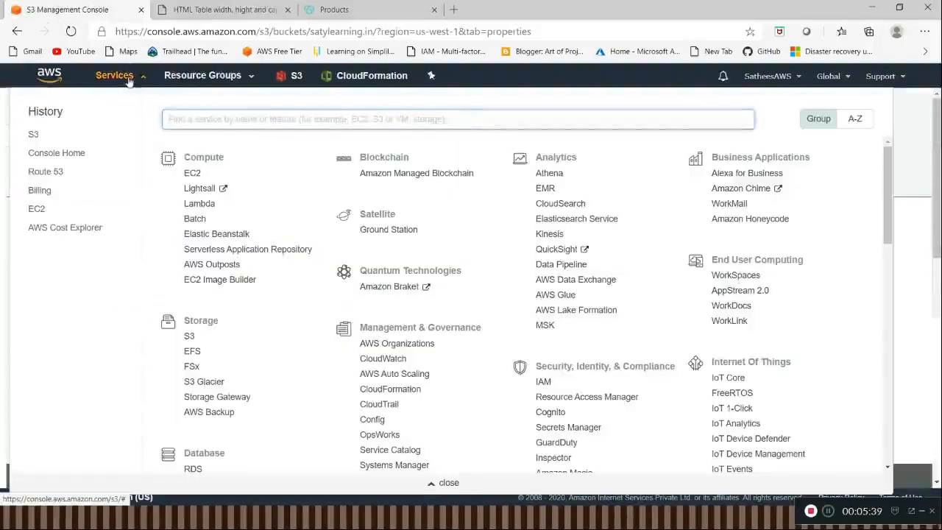
pyautogui.write('R')
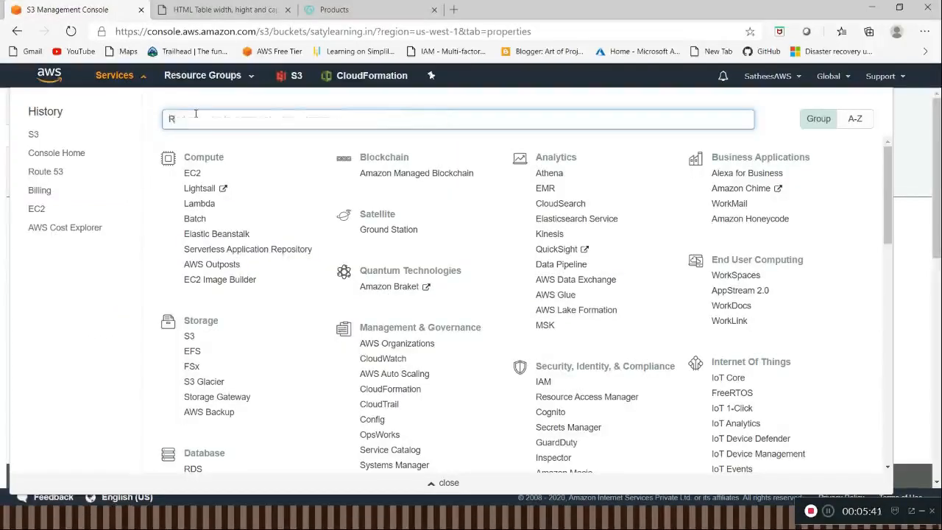
pyautogui.write('ou')
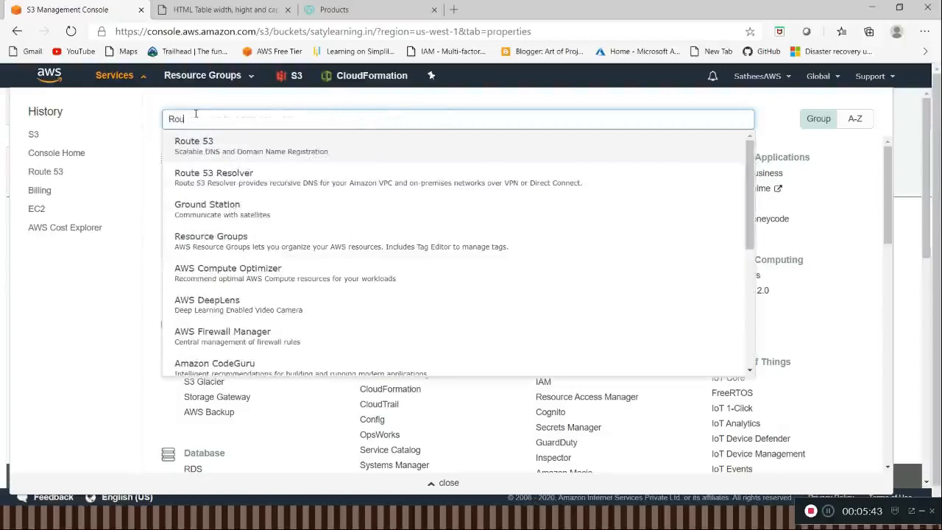
pyautogui.click(212, 151)
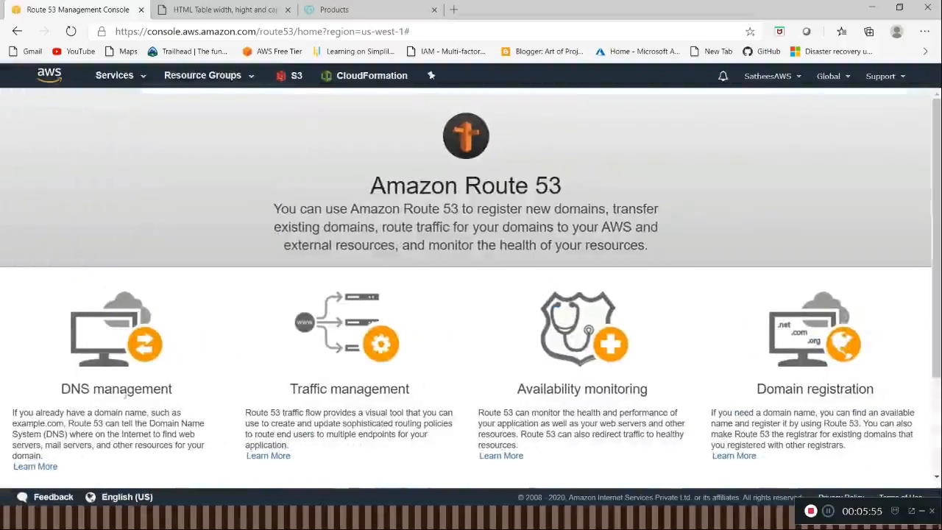
pyautogui.scroll(-3, 135, 382)
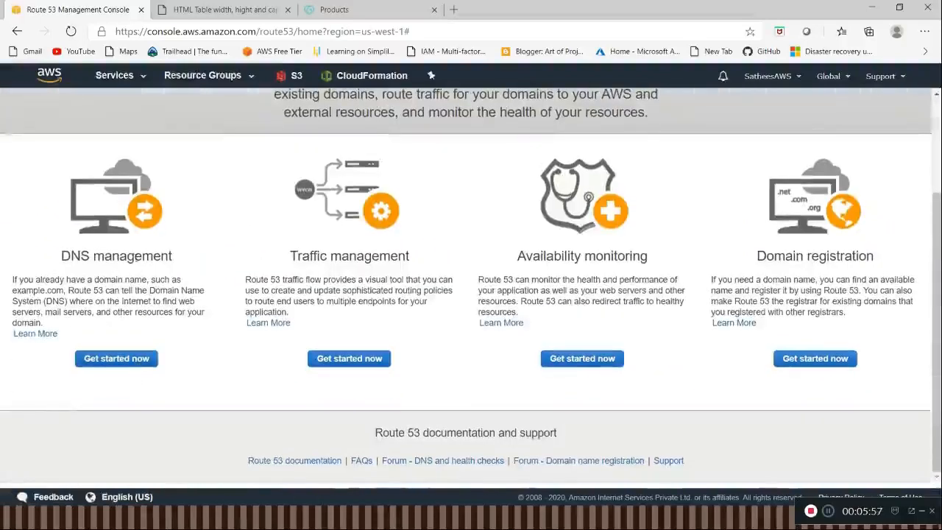
pyautogui.click(135, 361)
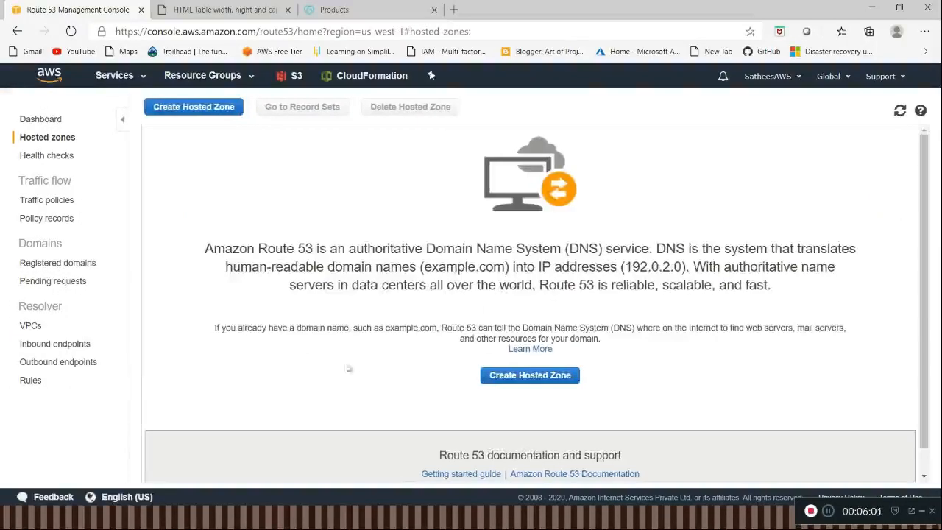
# Step: Start creating a hosted zone and enter satylearning.in, copied from the Notepad++ notes, as its domain name
pyautogui.click(500, 378)
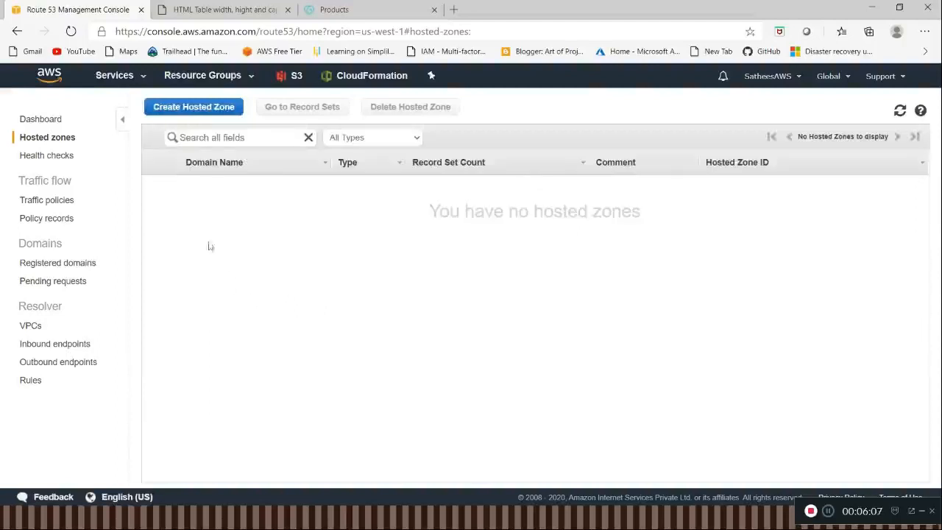
pyautogui.click(204, 111)
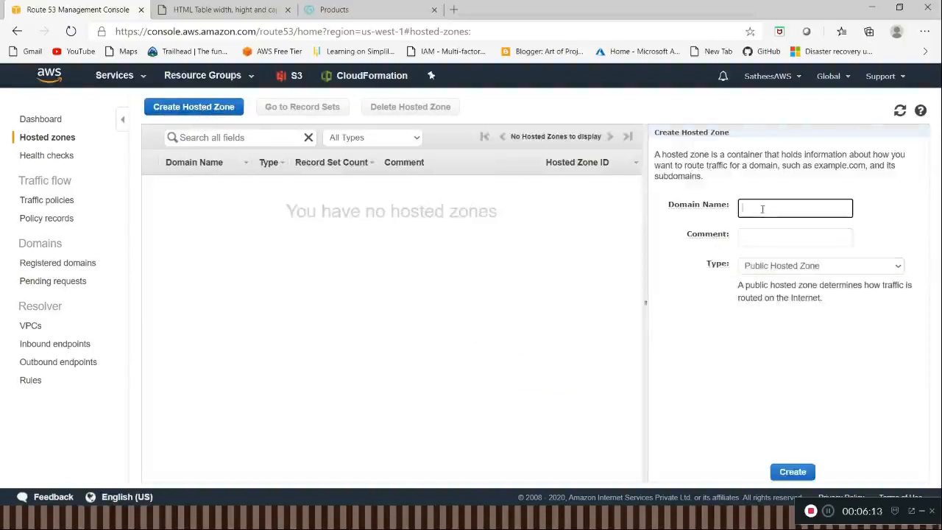
pyautogui.hotkey('alt', 'Tab')
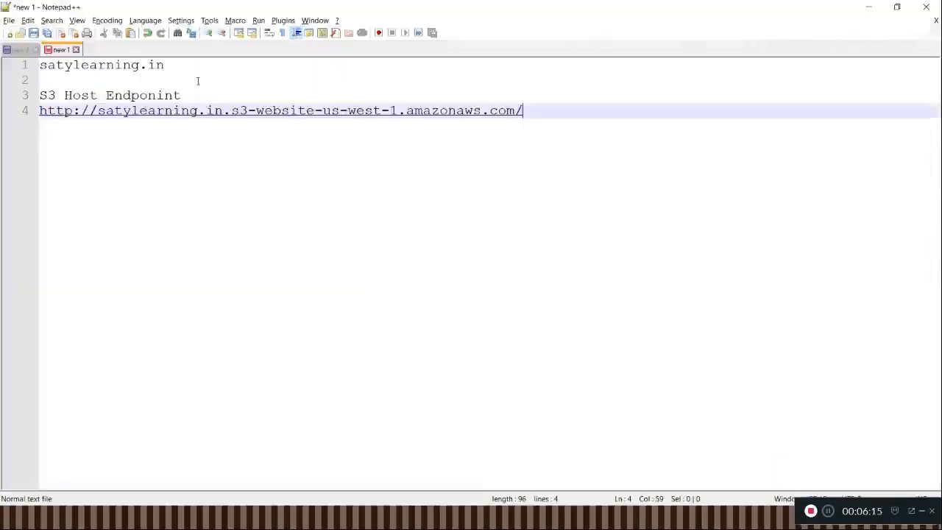
pyautogui.click(197, 66)
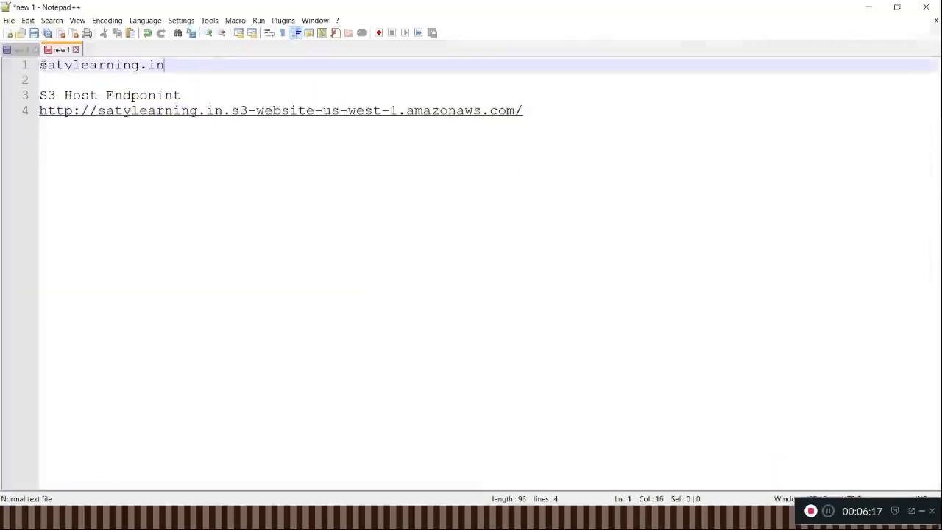
pyautogui.keyDown('shift'); pyautogui.click(41, 65); pyautogui.keyUp('shift')
pyautogui.hotkey('ctrl', 'c')
pyautogui.hotkey('alt', 'Tab')
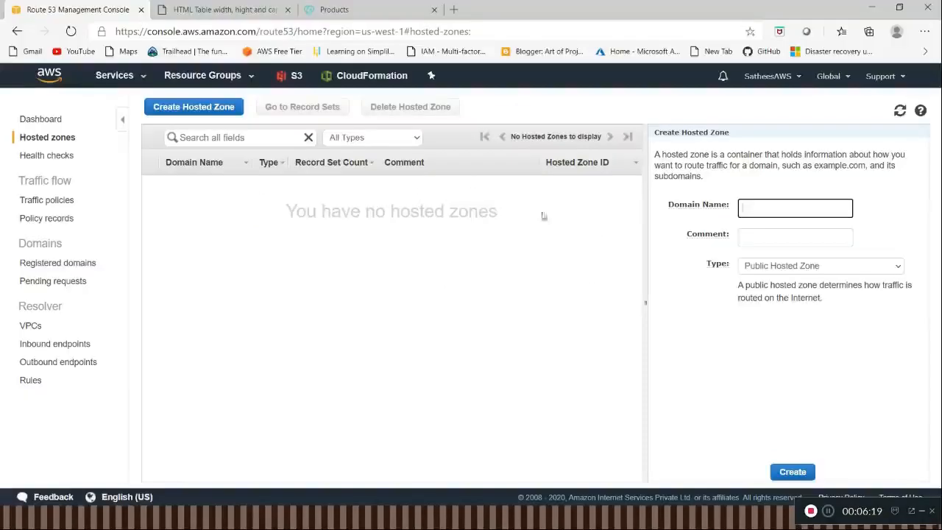
pyautogui.hotkey('ctrl', 'v')
# Step: Add the comment "demo godaddy", keep the type as Public Hosted Zone, and create the hosted zone
pyautogui.press('Tab')
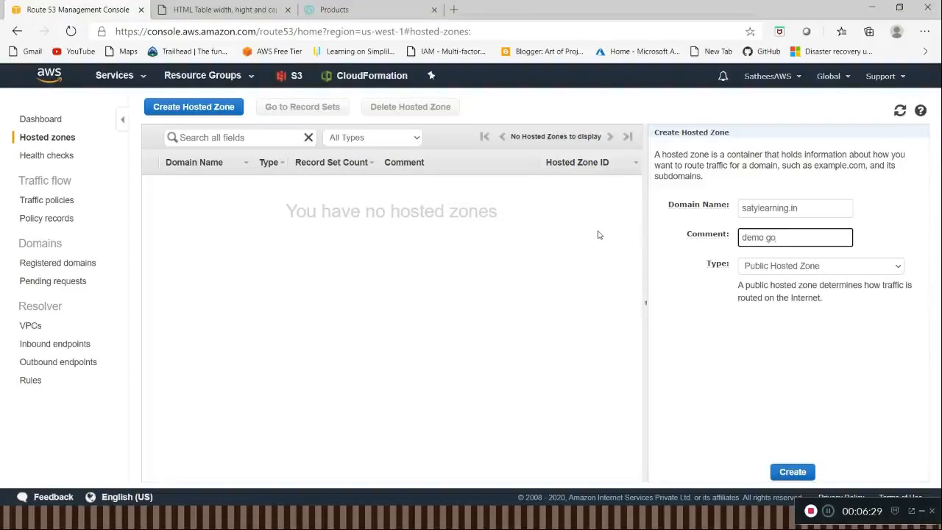
pyautogui.write('a')
pyautogui.click(818, 267)
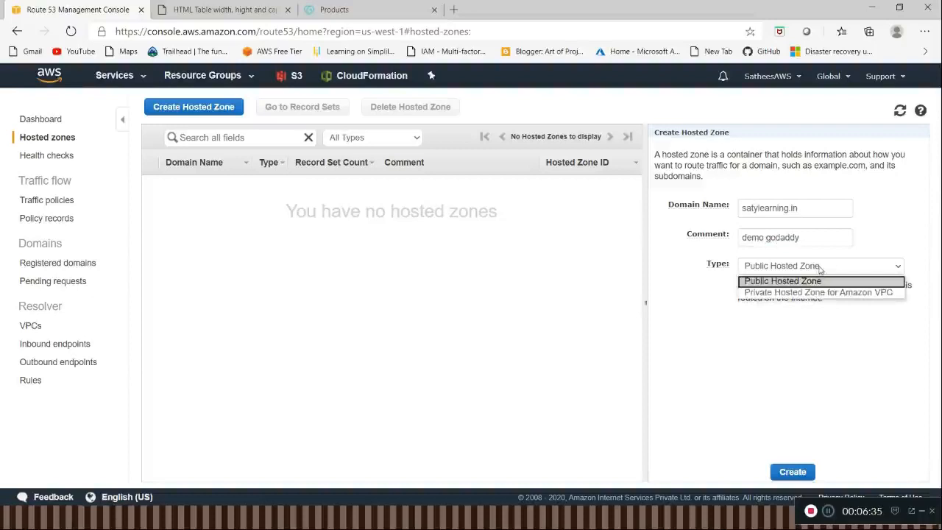
pyautogui.click(819, 282)
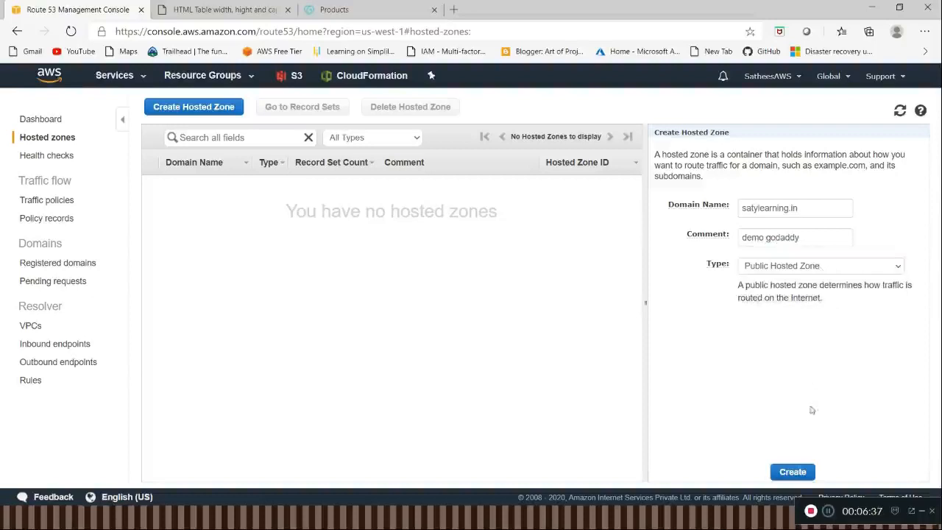
pyautogui.click(793, 472)
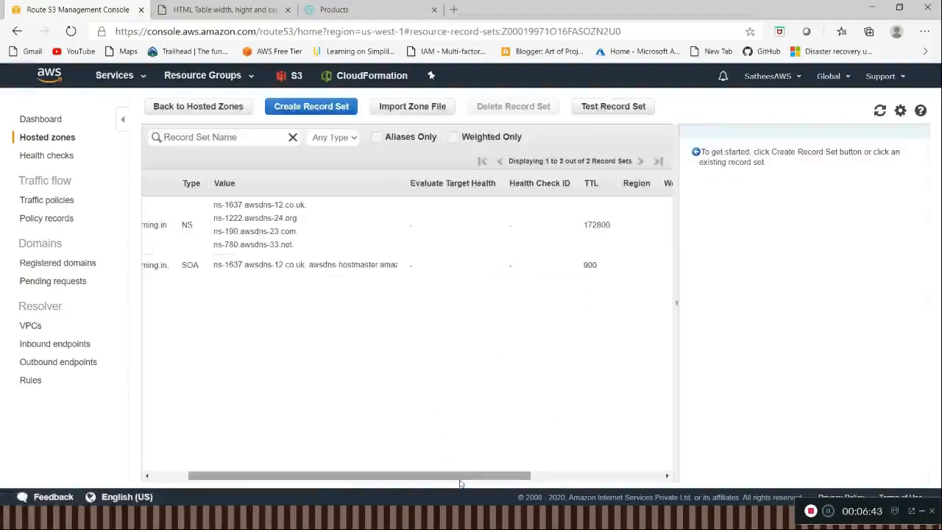
# Step: Examine the default NS and SOA record sets of the hosted zone, including the full list of name servers
pyautogui.moveTo(460, 483); pyautogui.dragTo(385, 481)
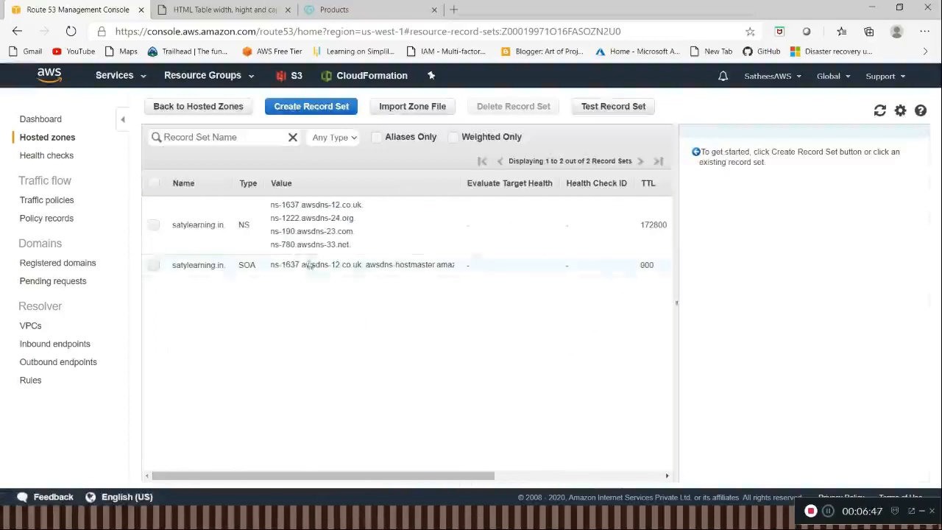
pyautogui.click(301, 224)
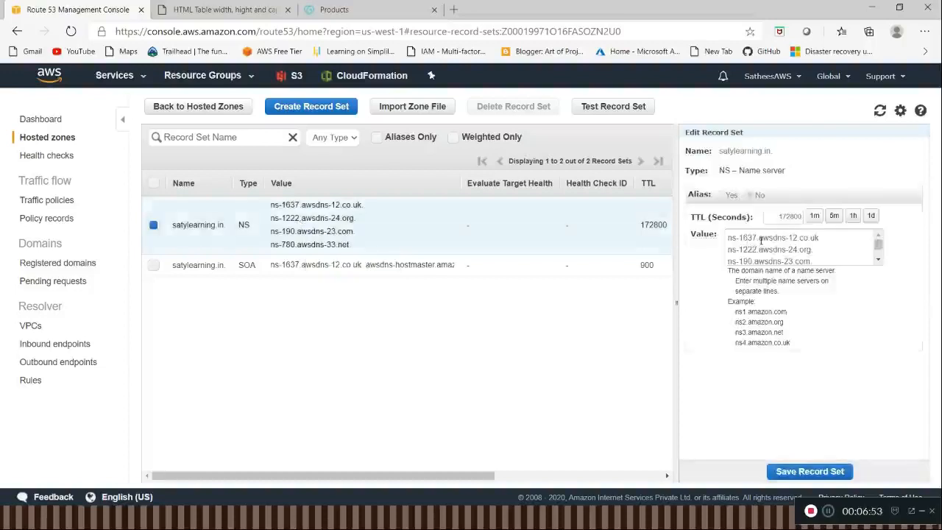
pyautogui.click(877, 259)
pyautogui.click(878, 259)
pyautogui.click(877, 260)
pyautogui.click(878, 259)
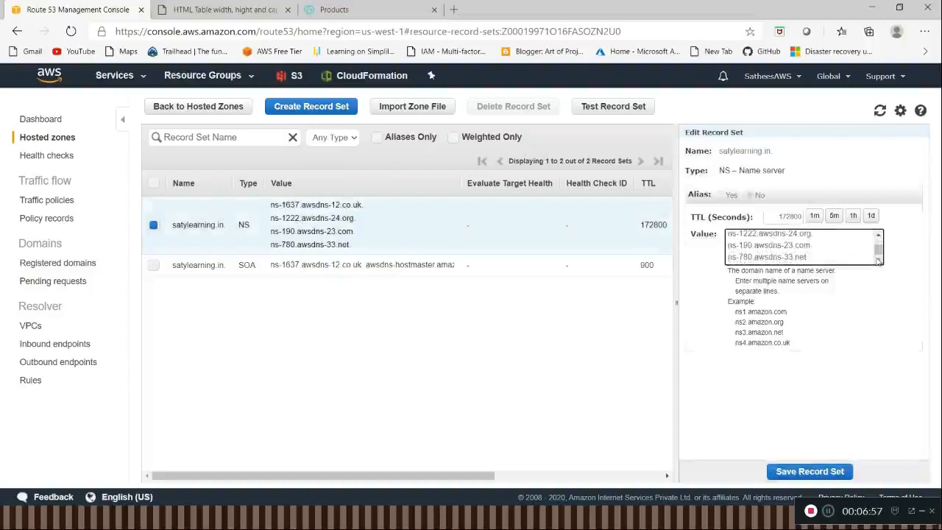
pyautogui.moveTo(878, 249); pyautogui.dragTo(878, 240)
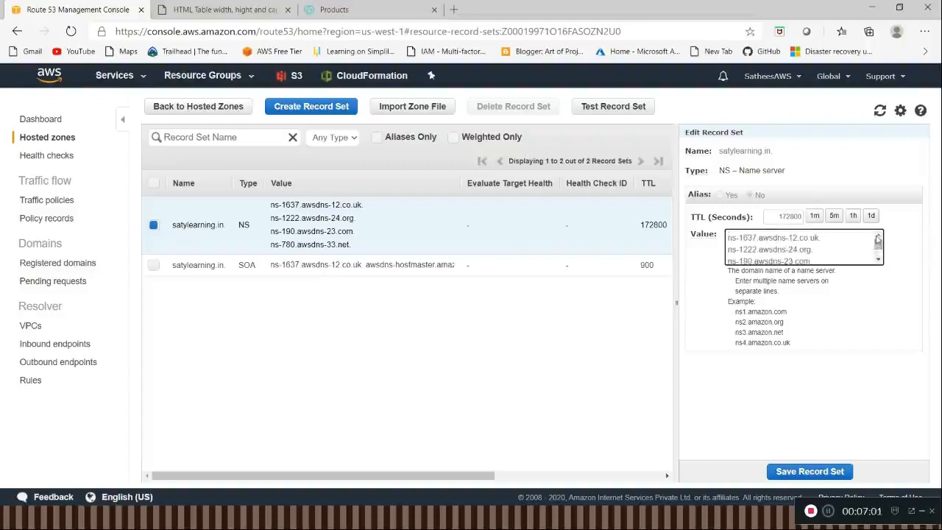
pyautogui.click(430, 271)
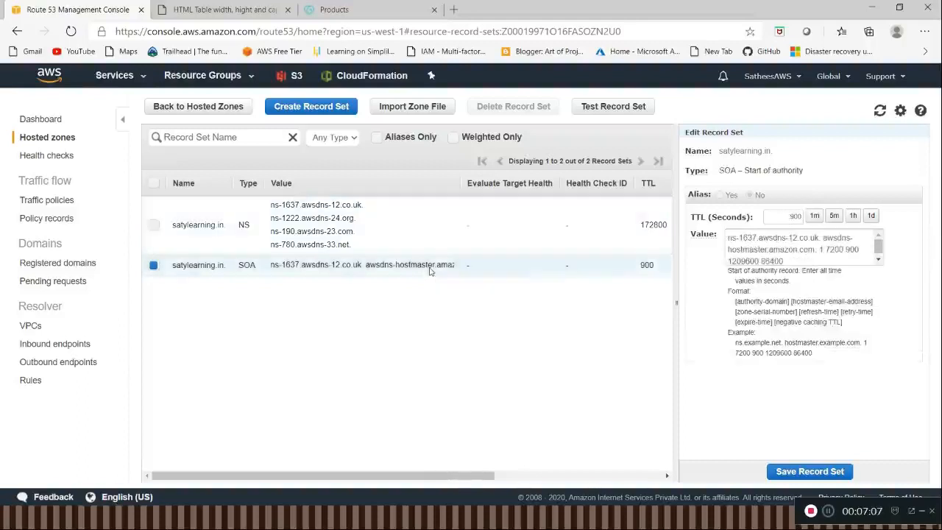
# Step: Start a new A – IPv4 record set with an empty name and alias it to the satylearning.in (s3-website-us-west-1) S3 website endpoint
pyautogui.click(327, 111)
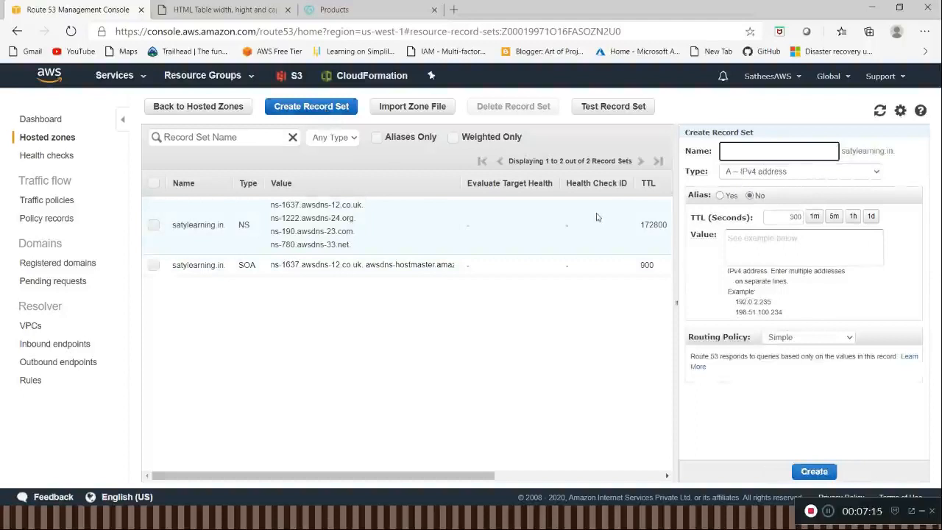
pyautogui.click(789, 150)
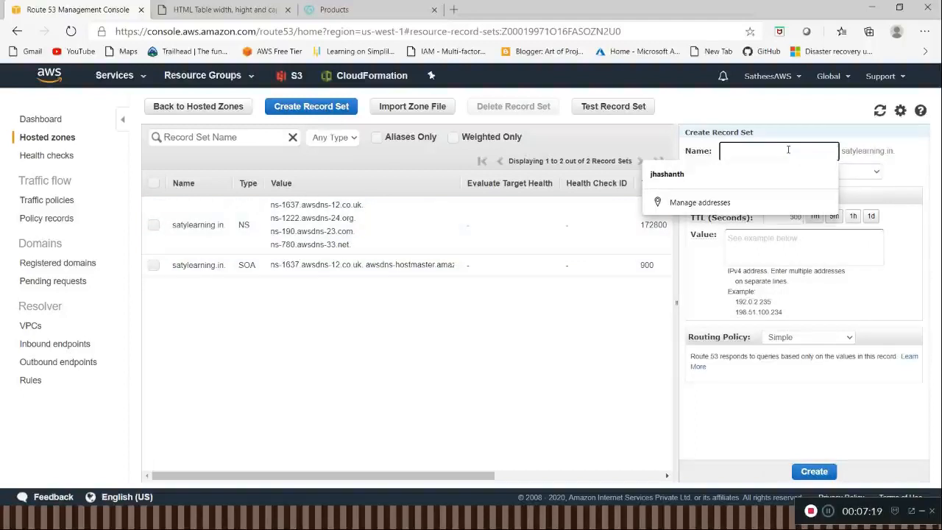
pyautogui.click(910, 155)
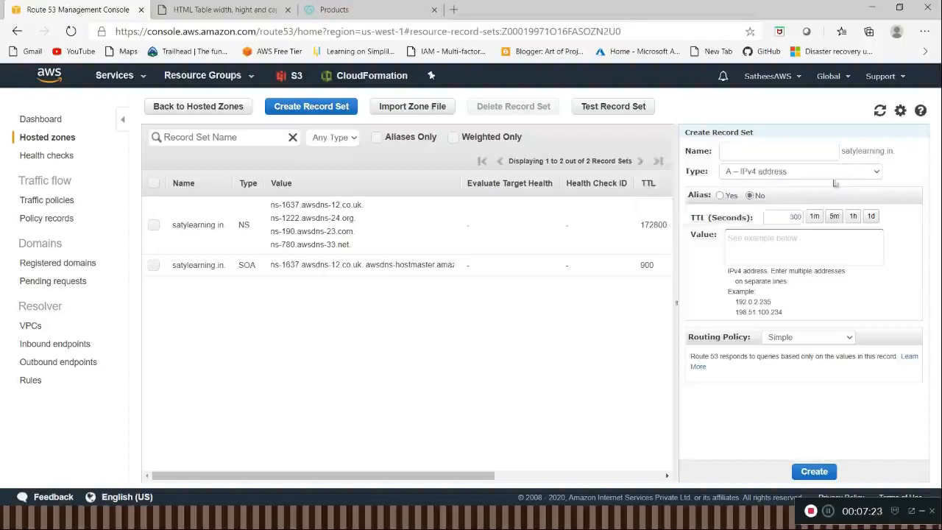
pyautogui.click(720, 196)
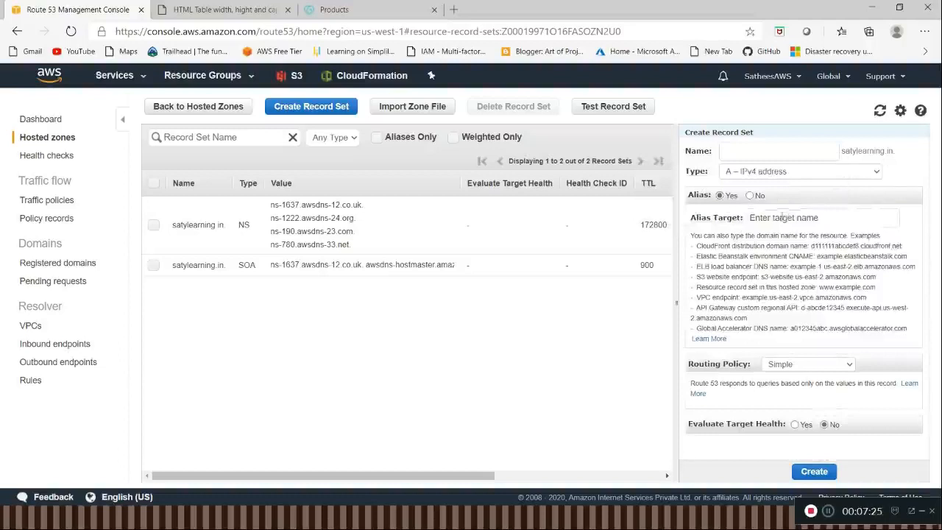
pyautogui.click(795, 217)
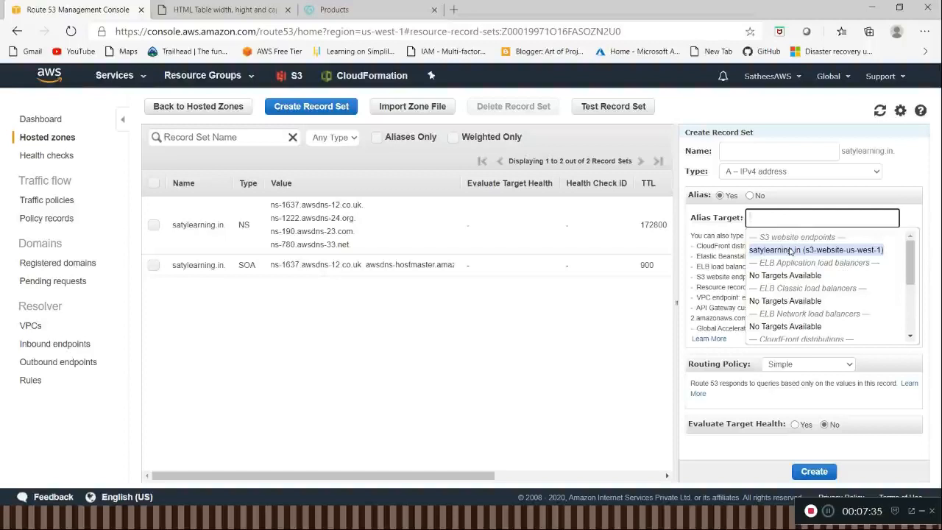
pyautogui.click(790, 250)
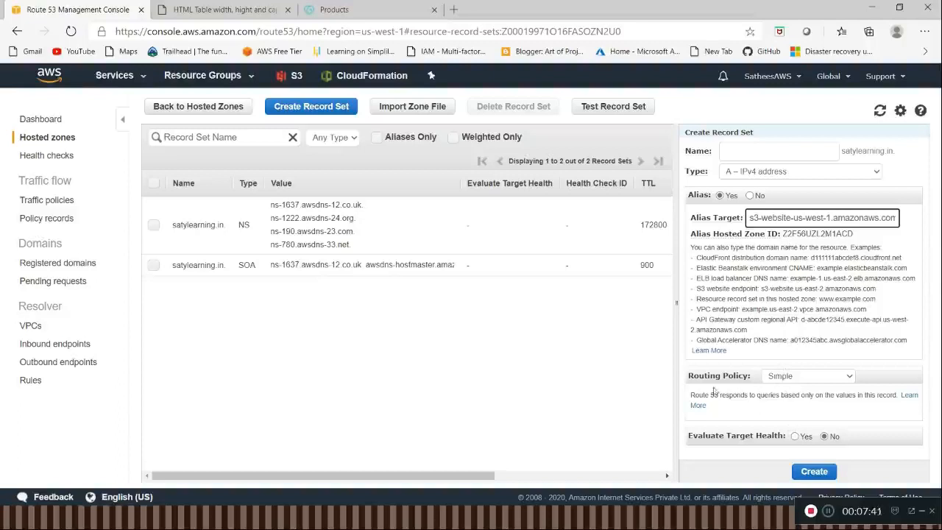
# Step: Keep the Simple routing policy for the alias record and create the record set
pyautogui.click(792, 377)
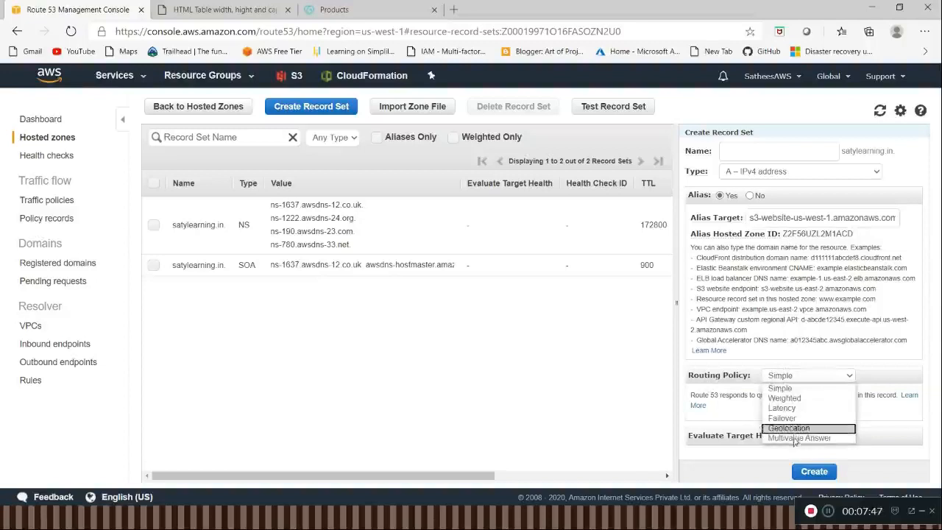
pyautogui.click(795, 394)
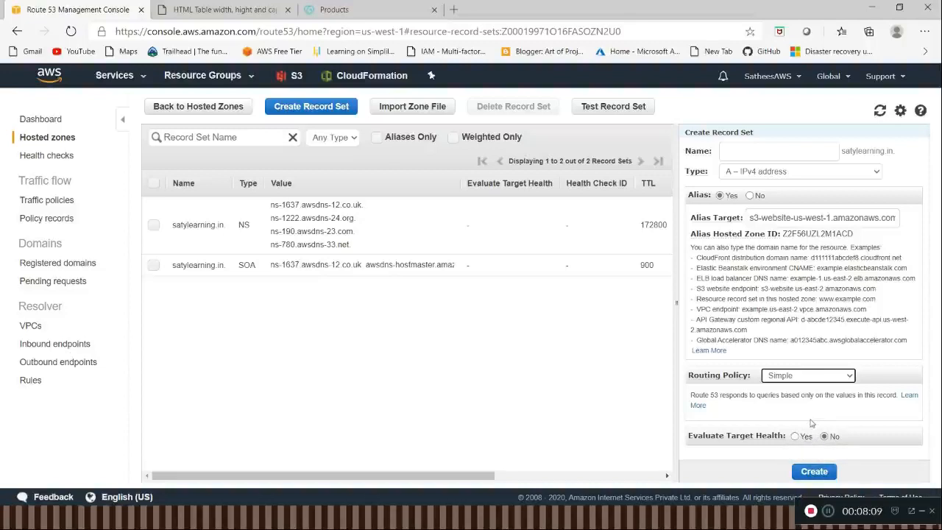
pyautogui.click(815, 474)
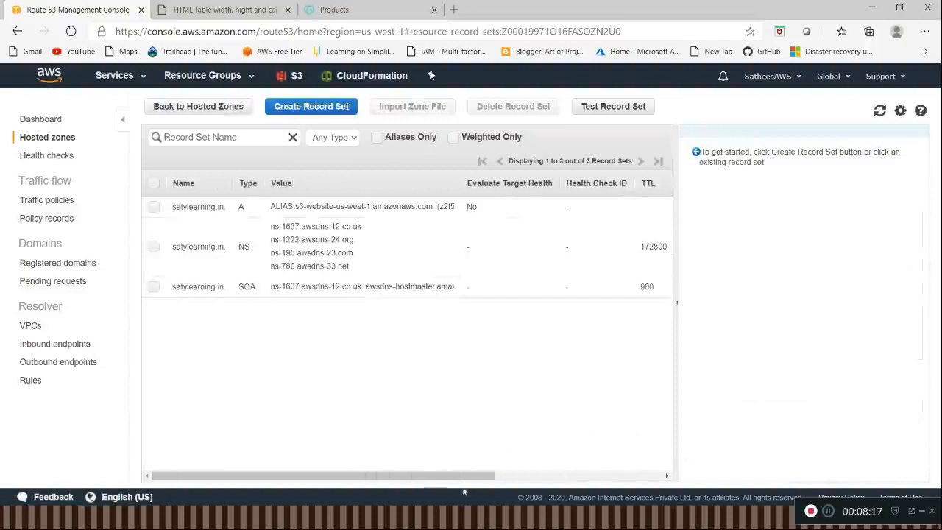
# Step: Switch to Google Chrome, search Google for godaddy, and open the official GoDaddy site
pyautogui.hotkey('alt', 'Tab')
pyautogui.hotkey('alt', 'Tab')
pyautogui.hotkey('alt', 'Tab')
pyautogui.hotkey('alt', 'Tab')
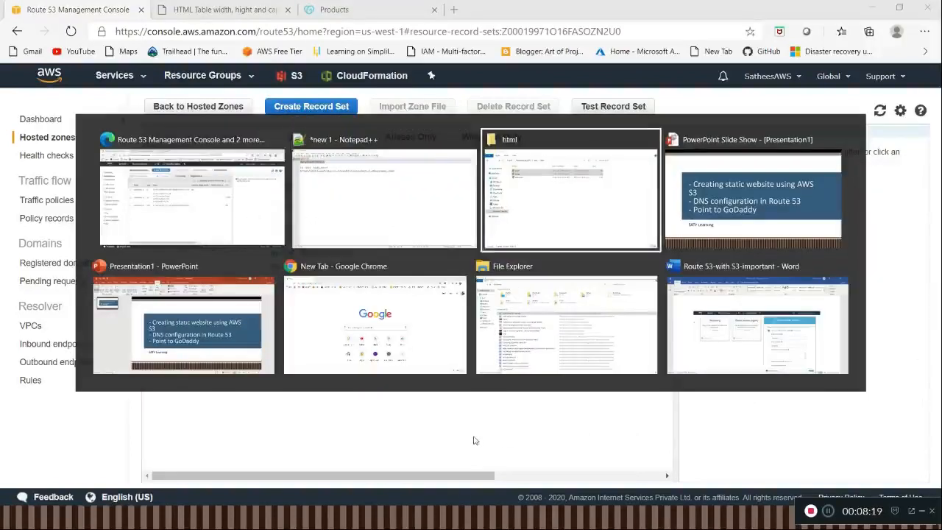
pyautogui.press('Escape')
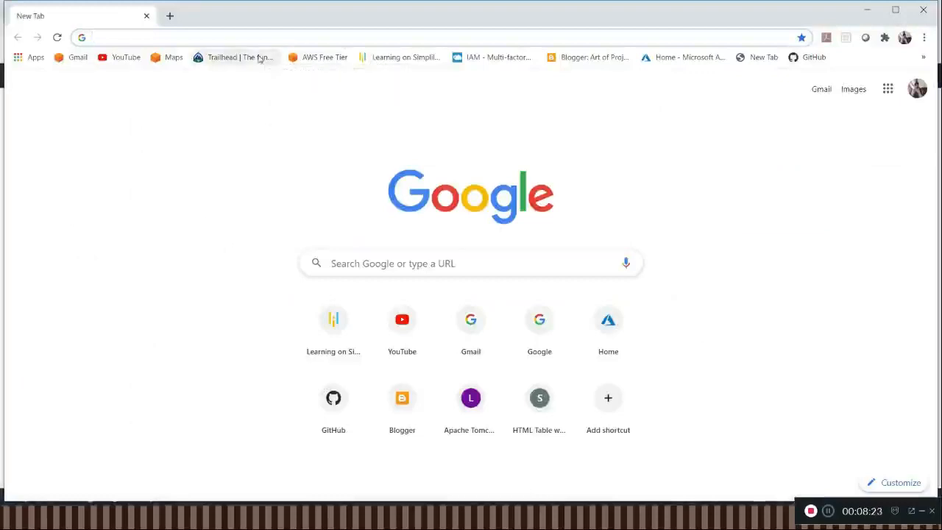
pyautogui.write('Go')
pyautogui.press('Return')
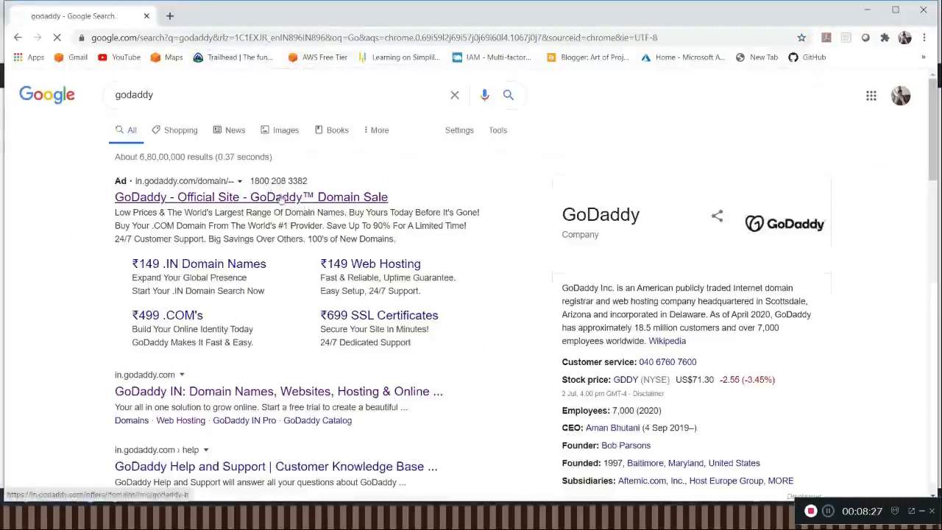
pyautogui.click(282, 197)
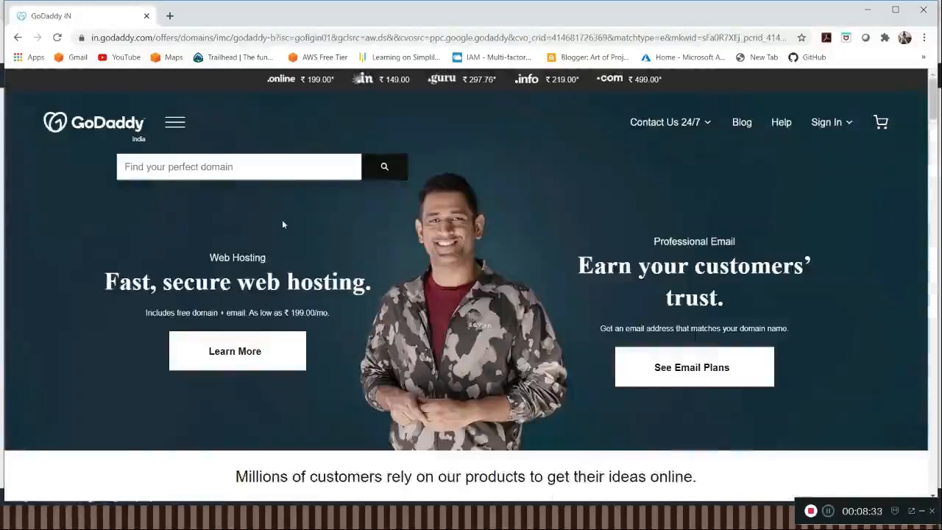
# Step: Search GoDaddy for the domain learnawscloud and review the availability, suggested alternatives and first-year prices
pyautogui.click(252, 174)
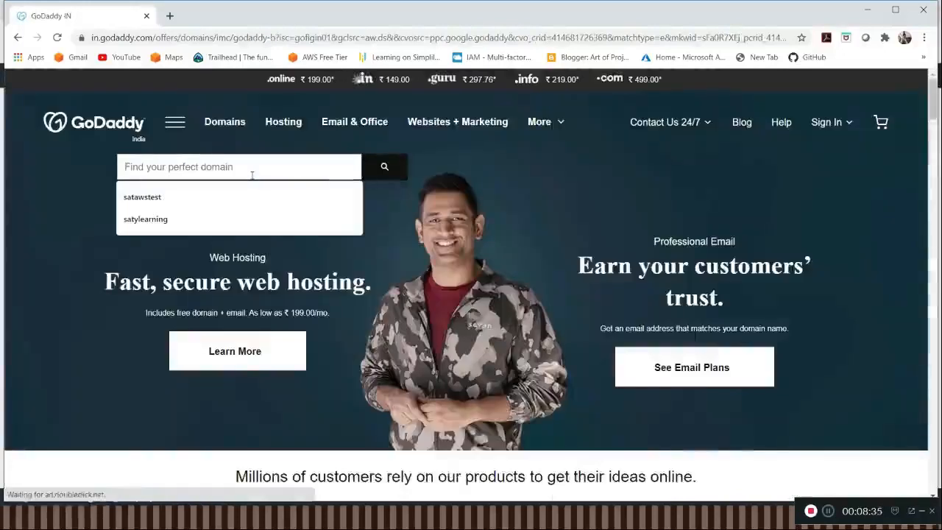
pyautogui.write('learn')
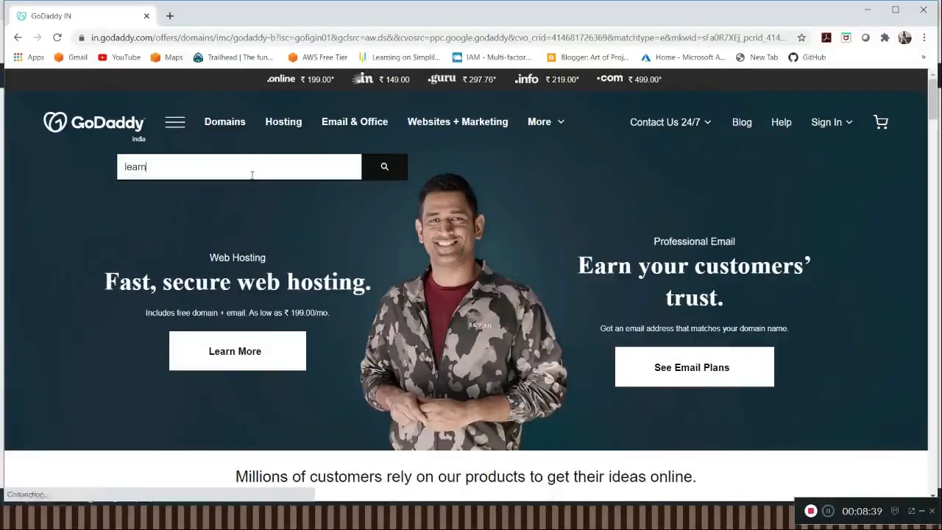
pyautogui.write('aws')
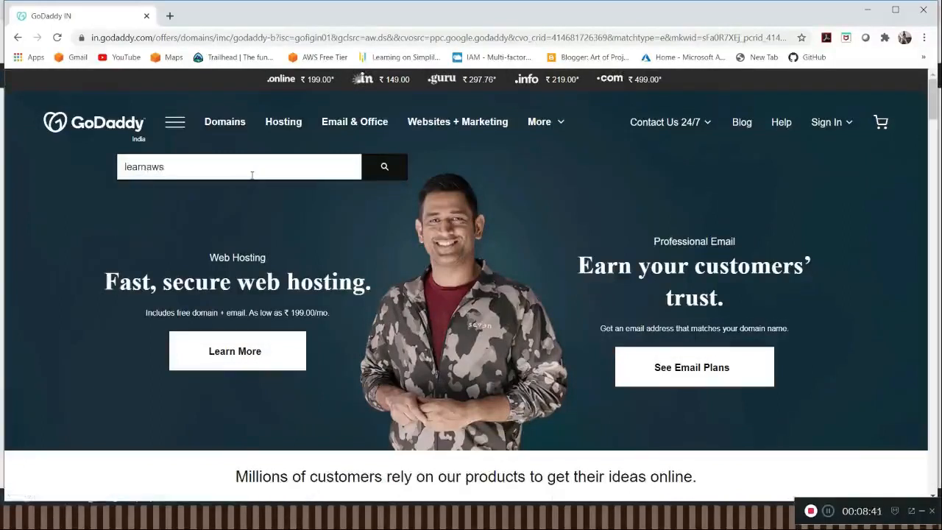
pyautogui.write('cloud')
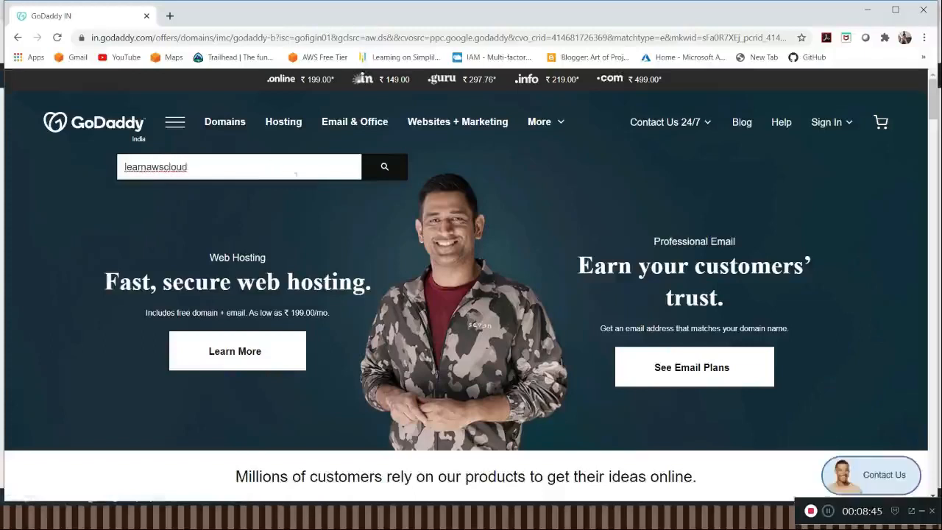
pyautogui.click(390, 175)
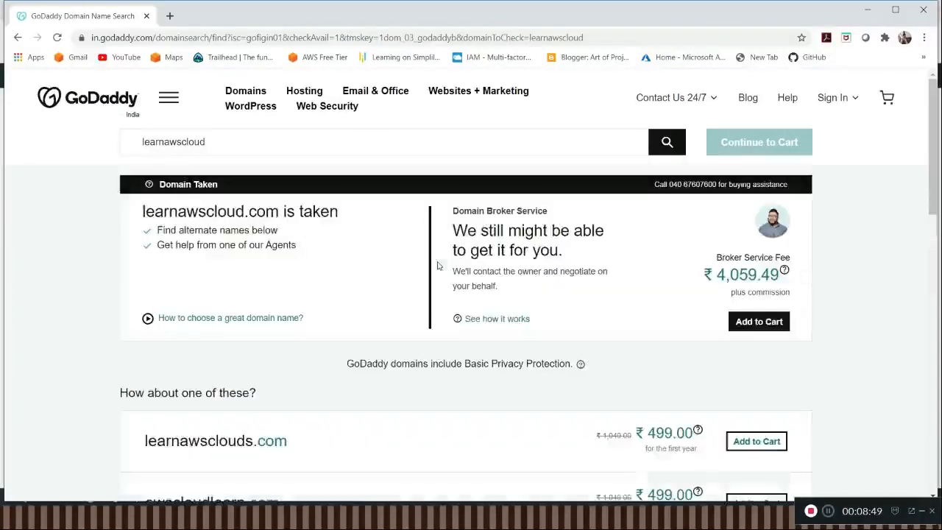
pyautogui.scroll(-2, 670, 329)
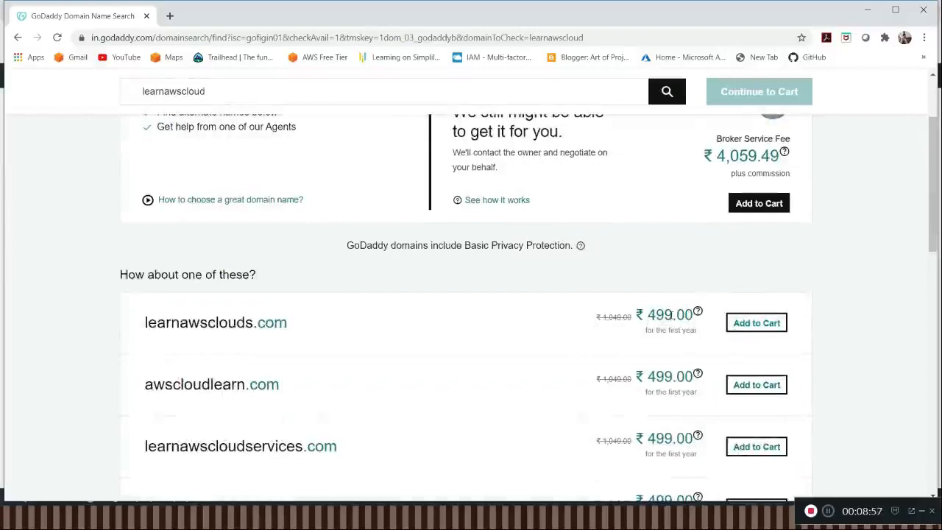
pyautogui.doubleClick(690, 331)
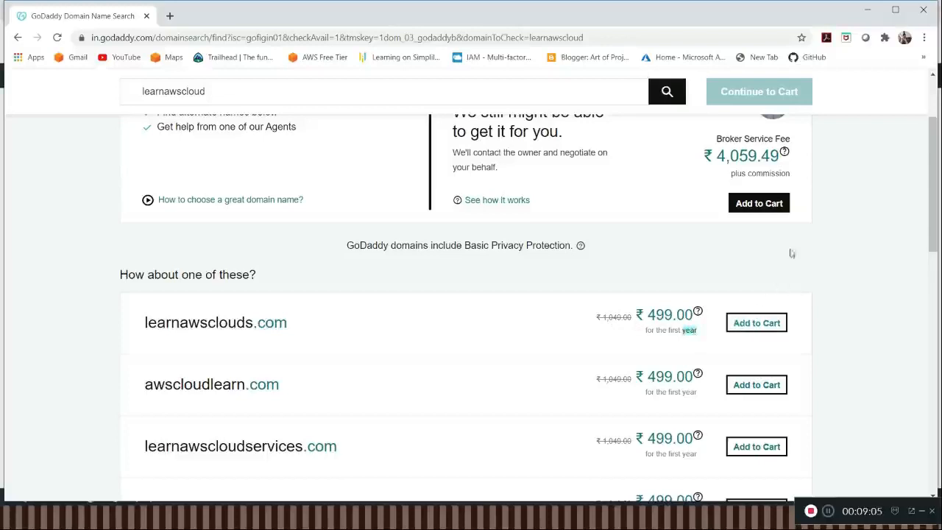
pyautogui.scroll(-3, 792, 253)
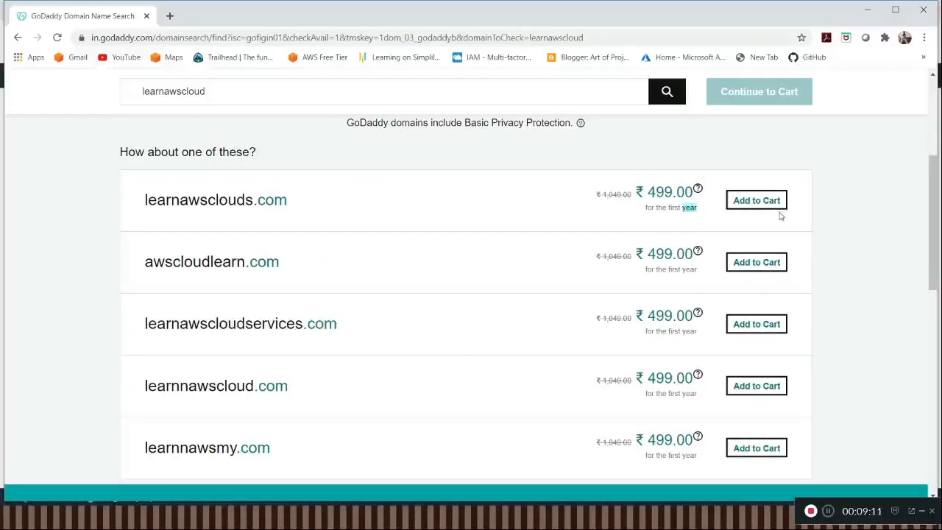
pyautogui.scroll(1, 781, 216)
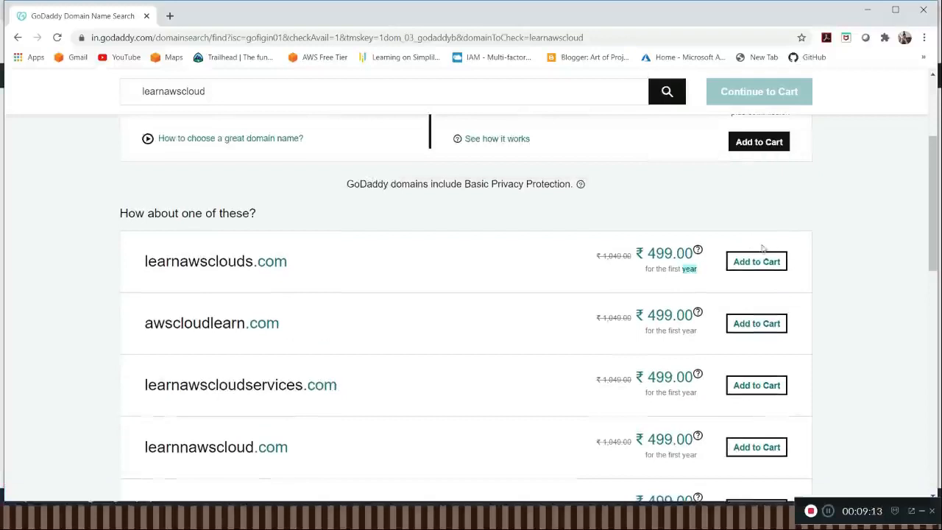
pyautogui.scroll(1, 764, 246)
pyautogui.scroll(2, 764, 246)
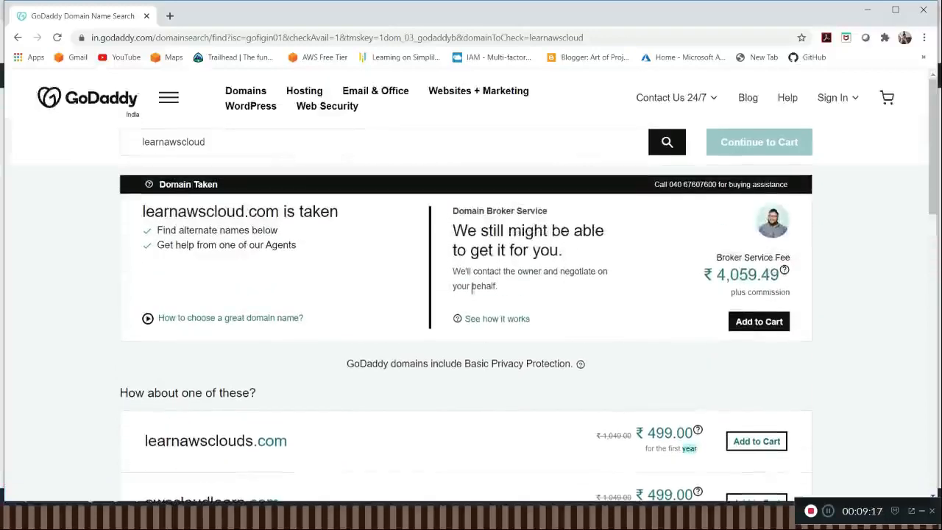
# Step: Switch back to the Route 53 Management Console in the Edge browser window
pyautogui.hotkey('alt', 'Tab')
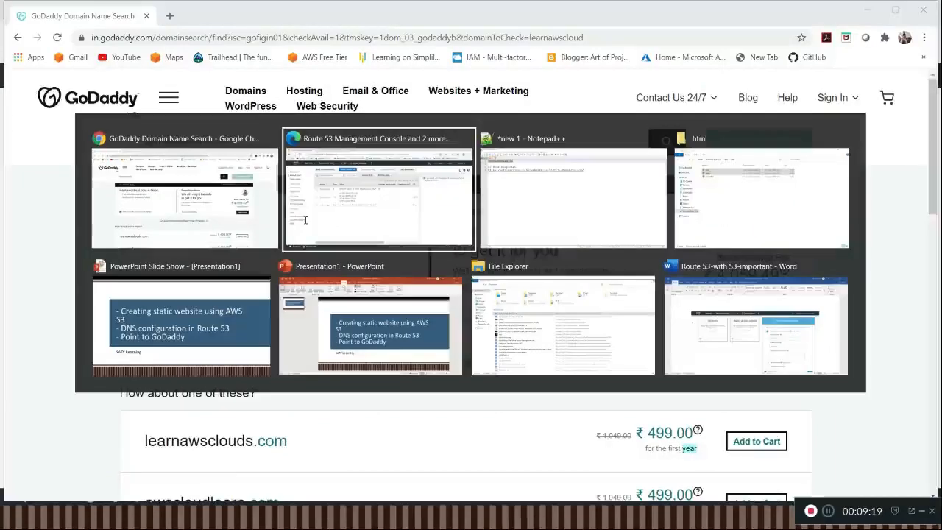
pyautogui.hotkey('alt', 'Tab')
pyautogui.hotkey('alt', 'Tab')
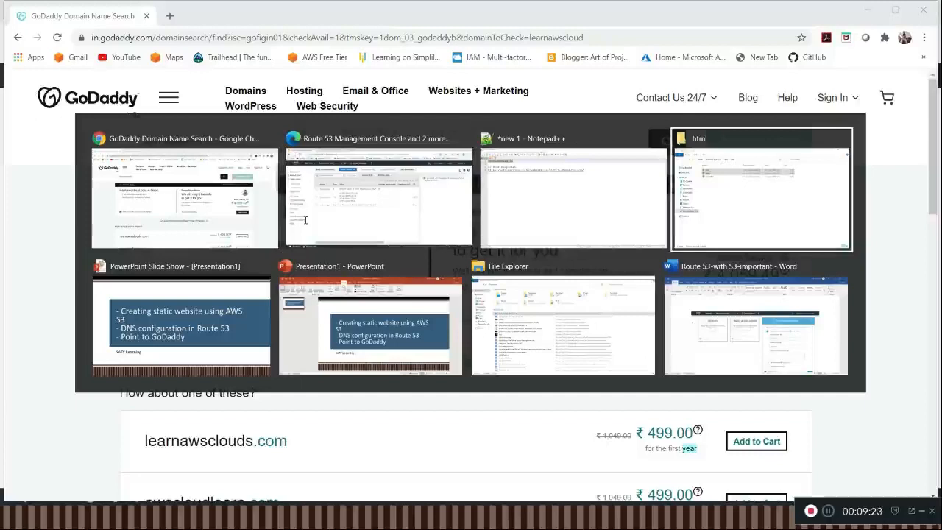
pyautogui.hotkey('alt', 'Tab')
pyautogui.hotkey('alt', 'Tab')
pyautogui.hotkey('alt', 'Tab')
pyautogui.hotkey('alt', 'Tab')
pyautogui.hotkey('alt', 'Tab')
pyautogui.hotkey('alt', 'Tab')
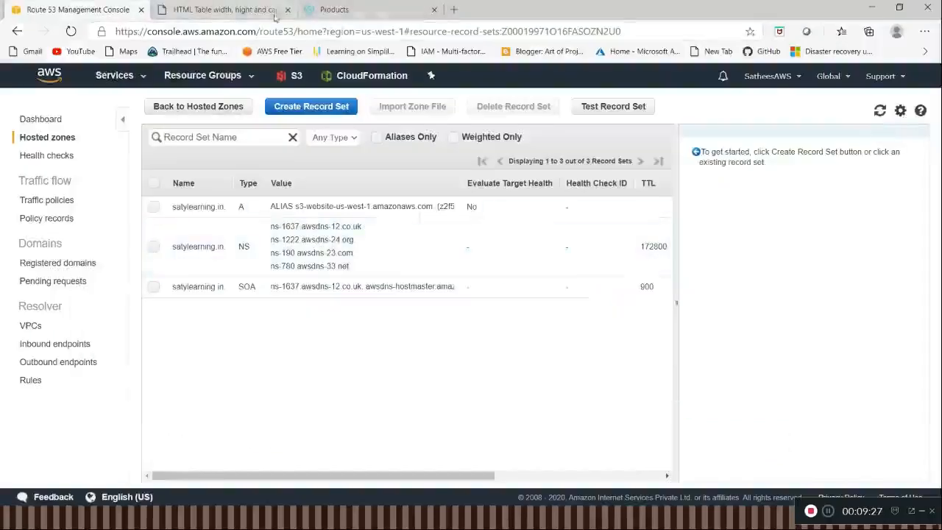
# Step: Switch to the GoDaddy account page and open the domain settings of satylearning.in from the domains list
pyautogui.click(332, 10)
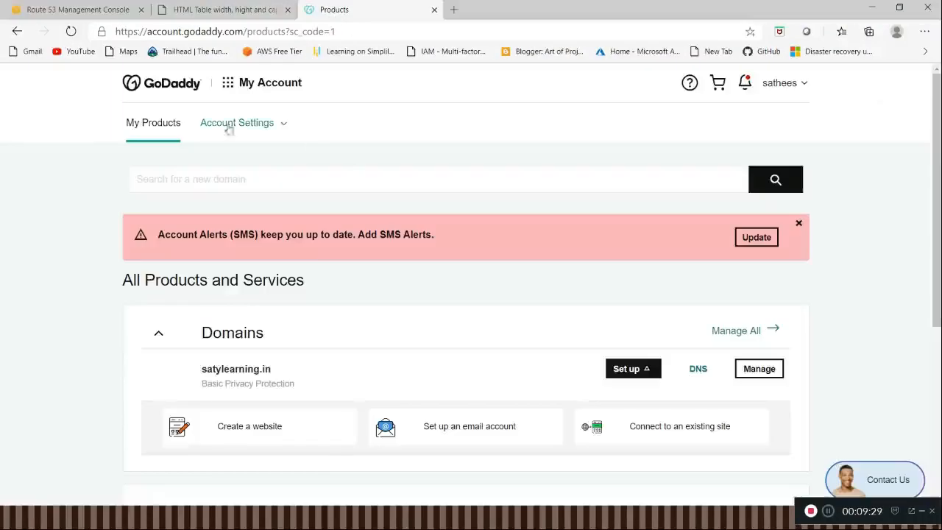
pyautogui.click(252, 86)
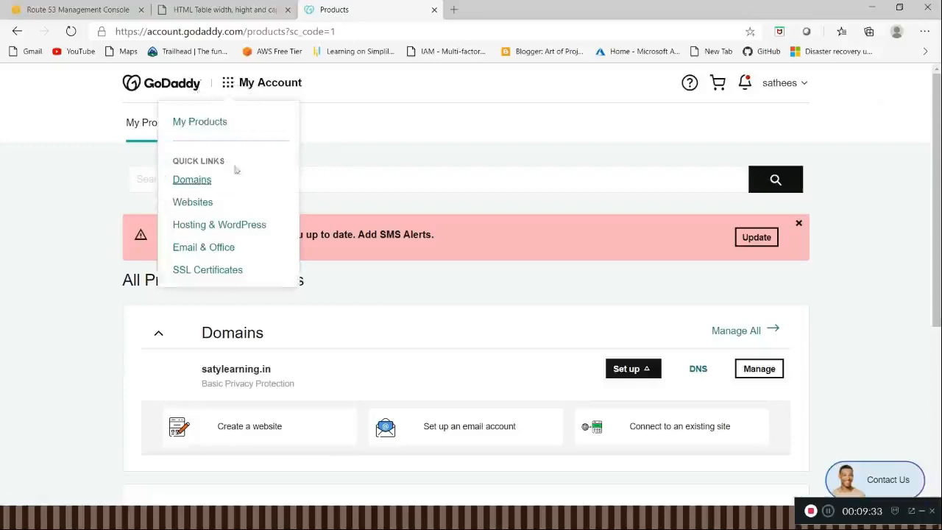
pyautogui.click(204, 183)
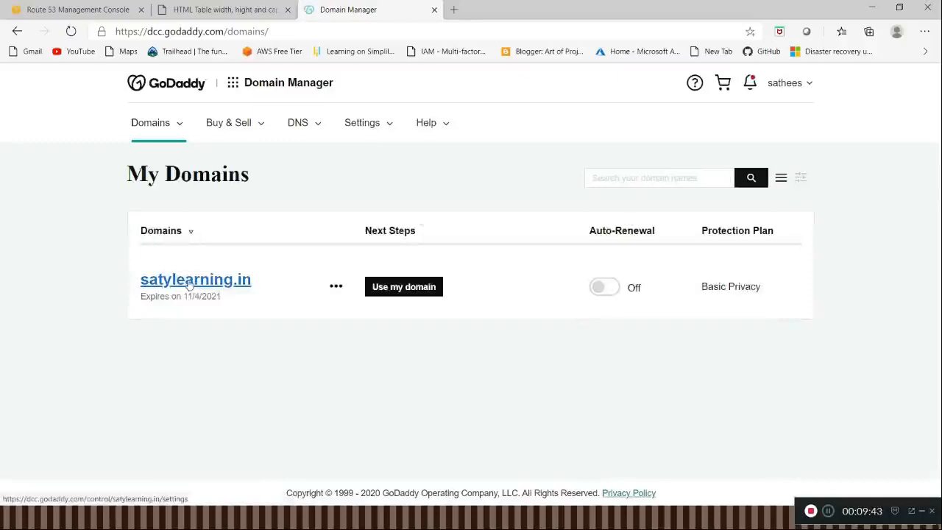
pyautogui.click(190, 285)
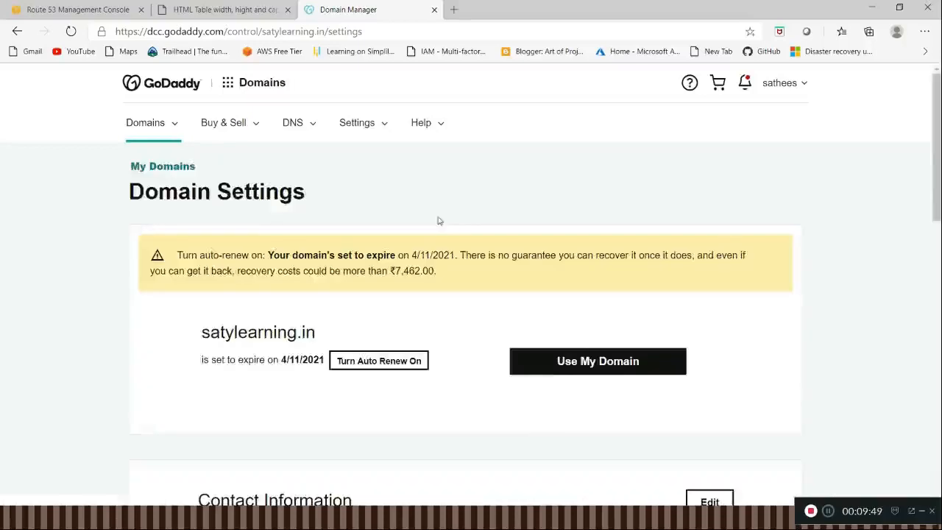
pyautogui.scroll(-3, 455, 258)
pyautogui.scroll(3, 453, 257)
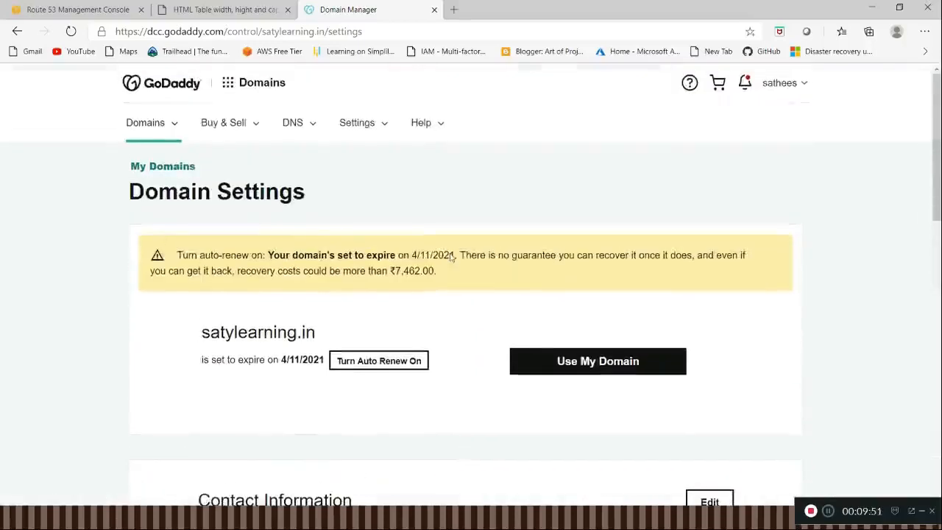
pyautogui.click(312, 127)
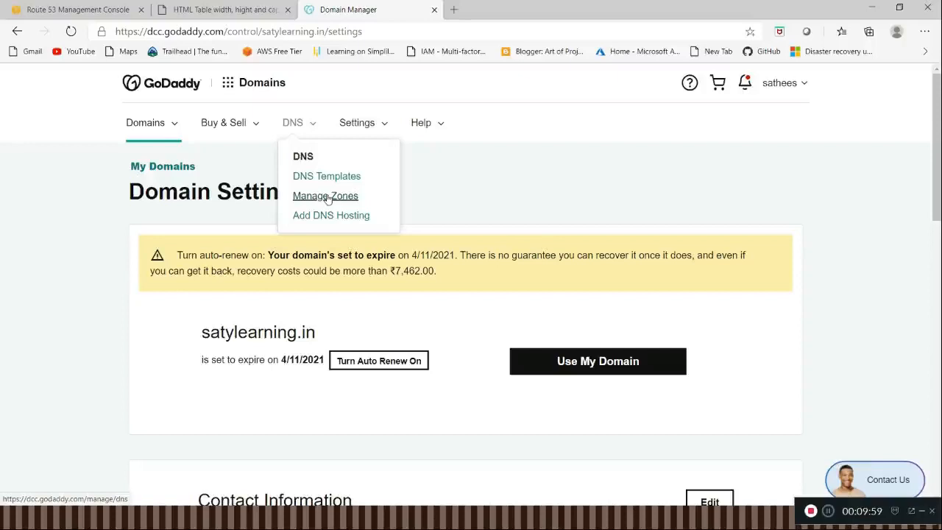
pyautogui.click(327, 196)
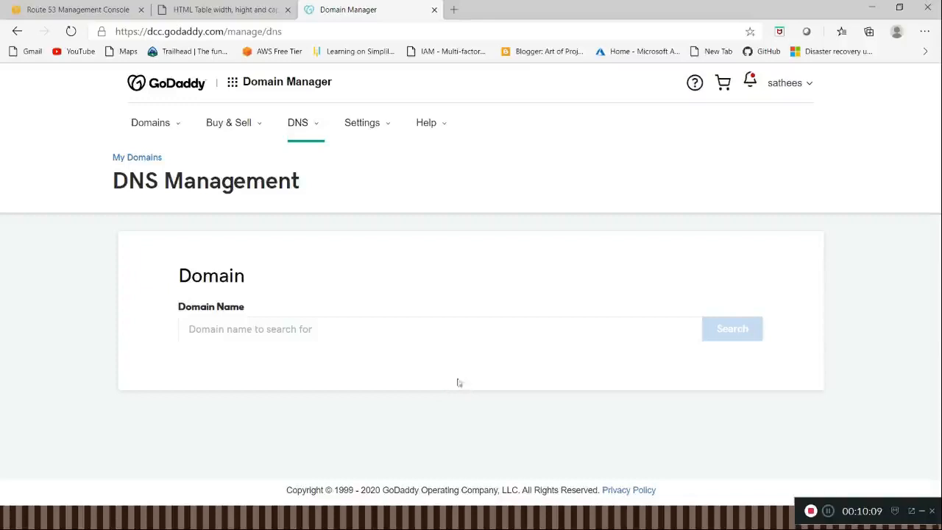
pyautogui.click(319, 133)
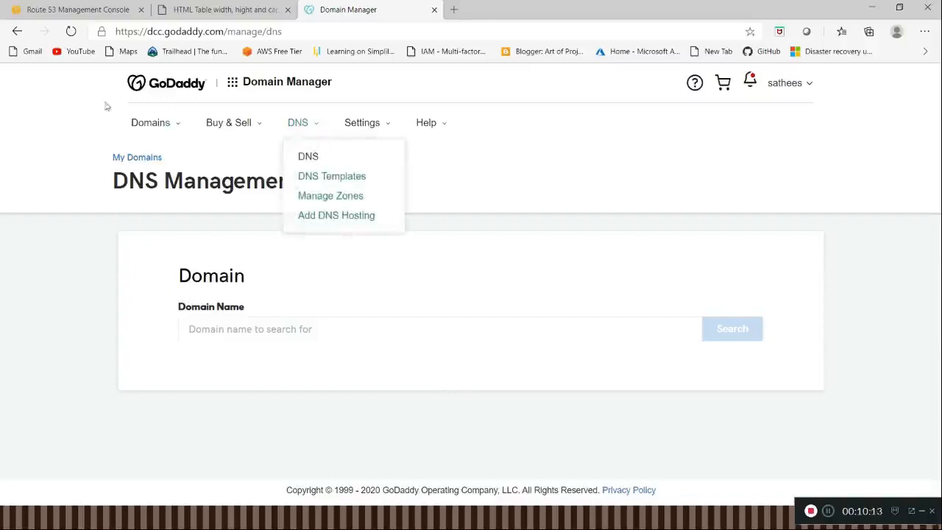
pyautogui.click(177, 126)
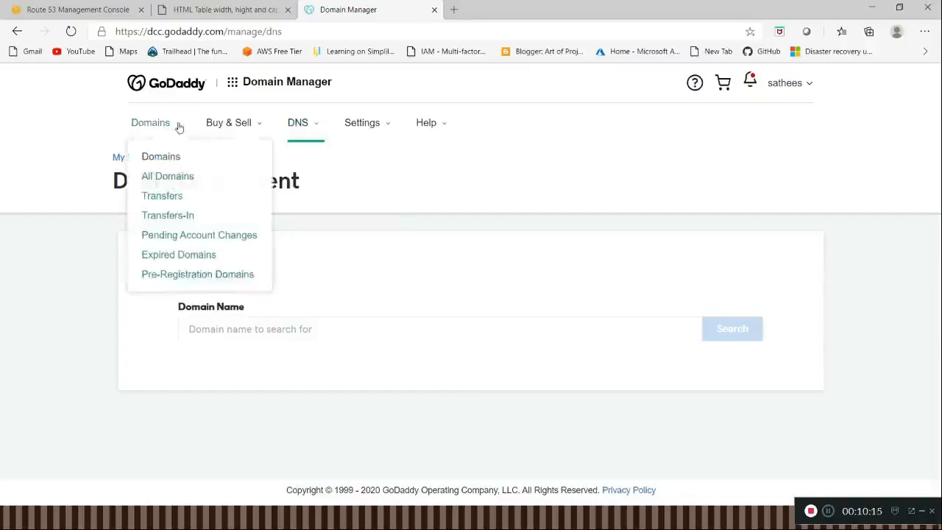
pyautogui.click(188, 176)
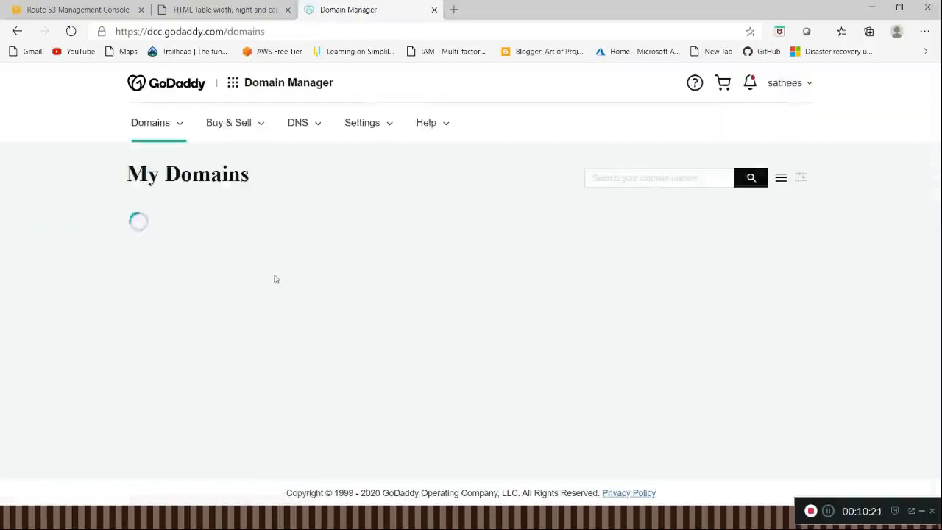
pyautogui.click(221, 280)
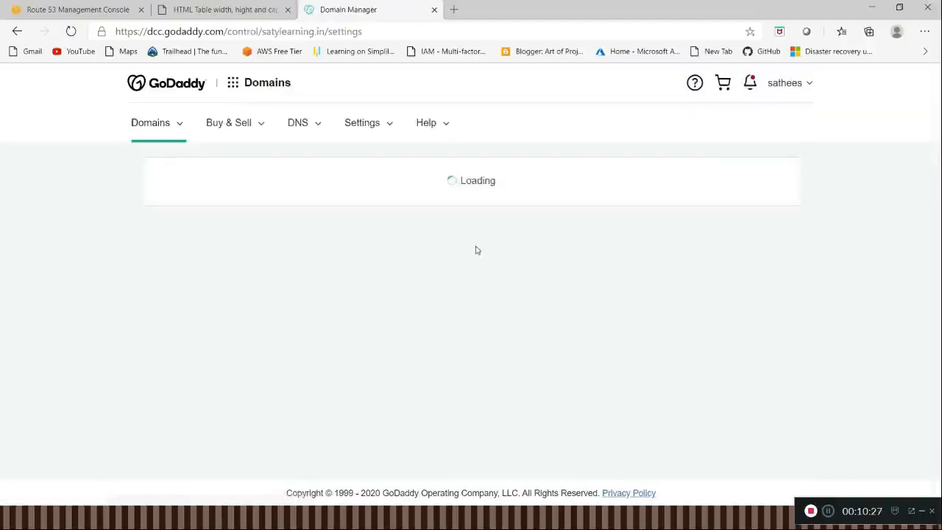
# Step: Open the DNS management page for satylearning.in from the additional settings of the domain
pyautogui.scroll(-1, 476, 250)
pyautogui.scroll(-6, 478, 265)
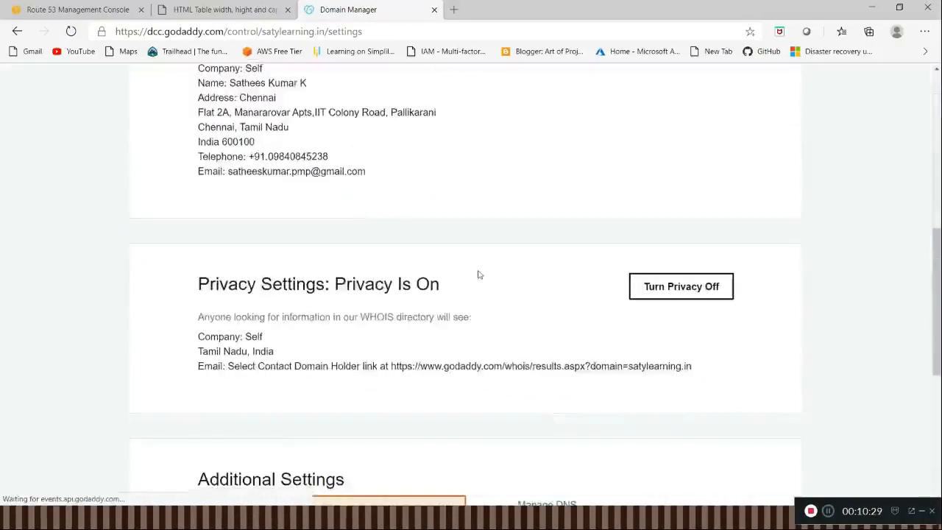
pyautogui.scroll(-3, 479, 275)
pyautogui.scroll(-2, 479, 274)
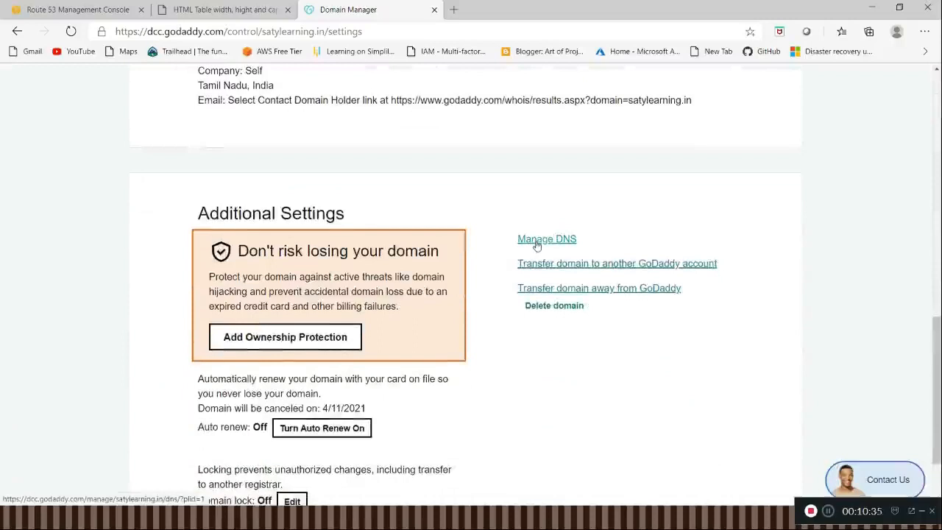
pyautogui.click(536, 245)
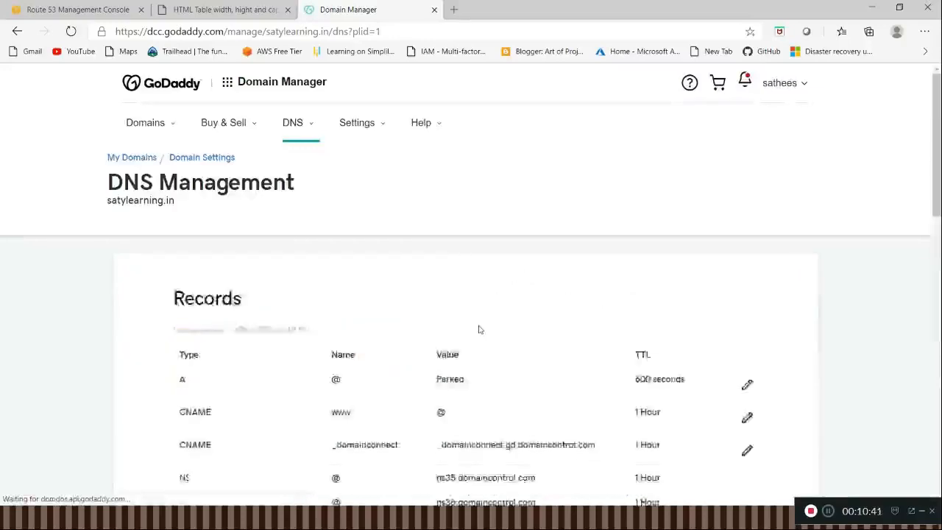
# Step: Start changing the domain's nameservers and choose to enter custom nameservers, readying the first nameserver entry
pyautogui.scroll(-5, 478, 329)
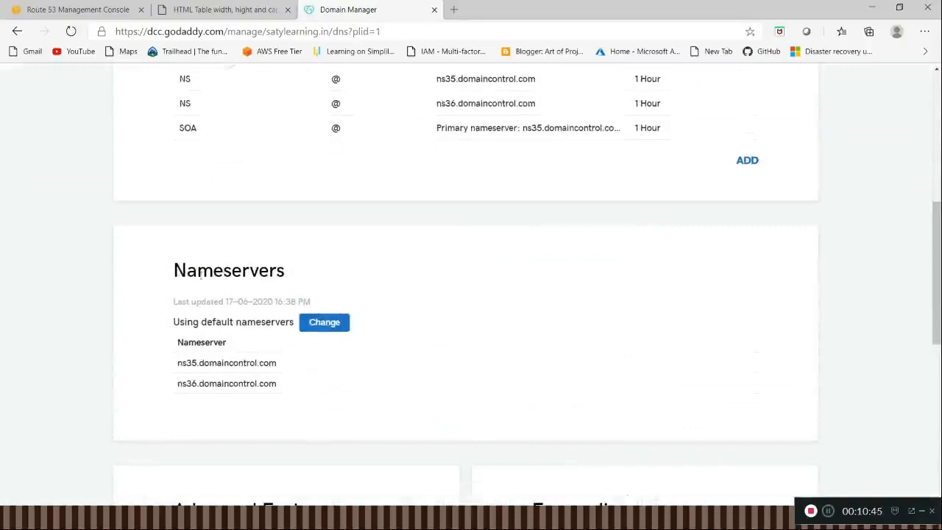
pyautogui.doubleClick(200, 274)
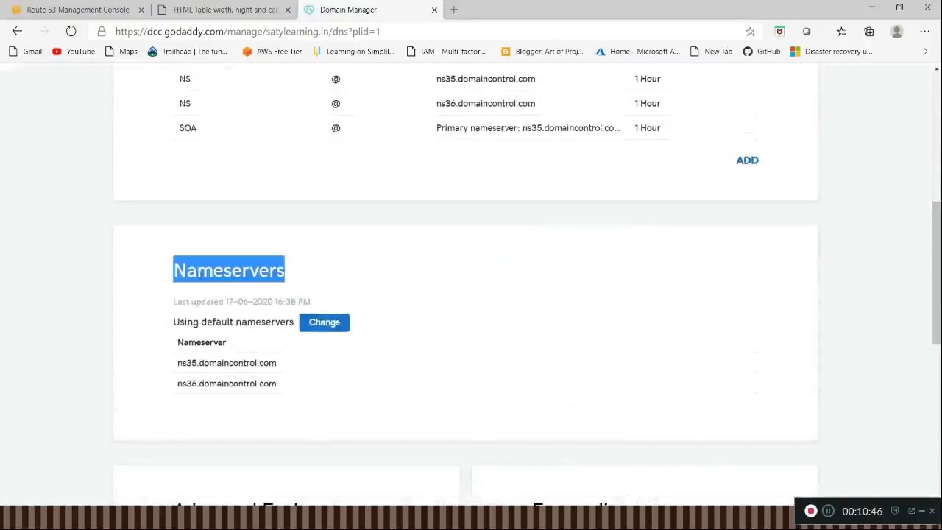
pyautogui.click(319, 328)
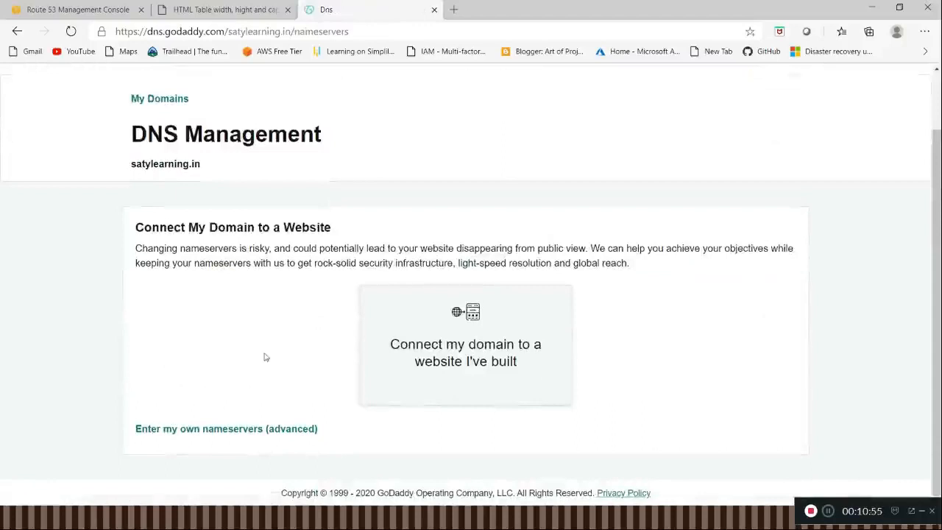
pyautogui.click(261, 429)
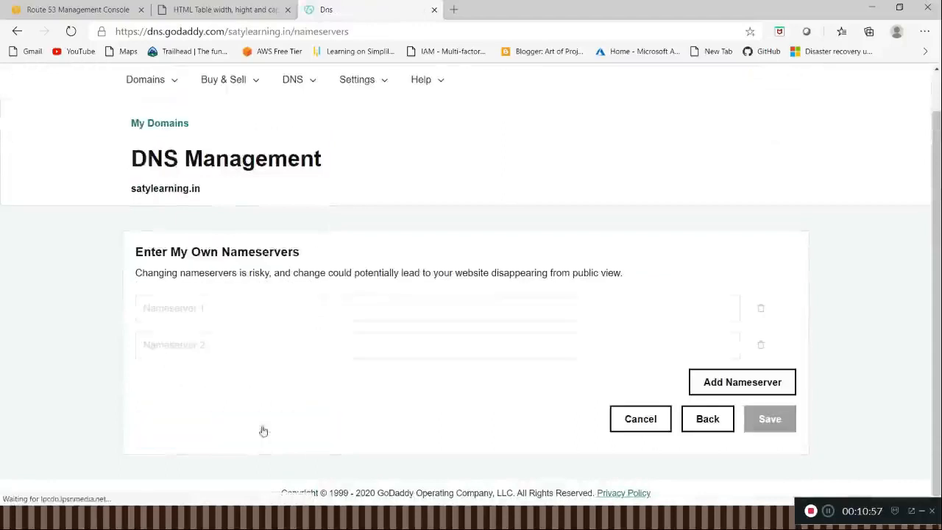
pyautogui.click(254, 312)
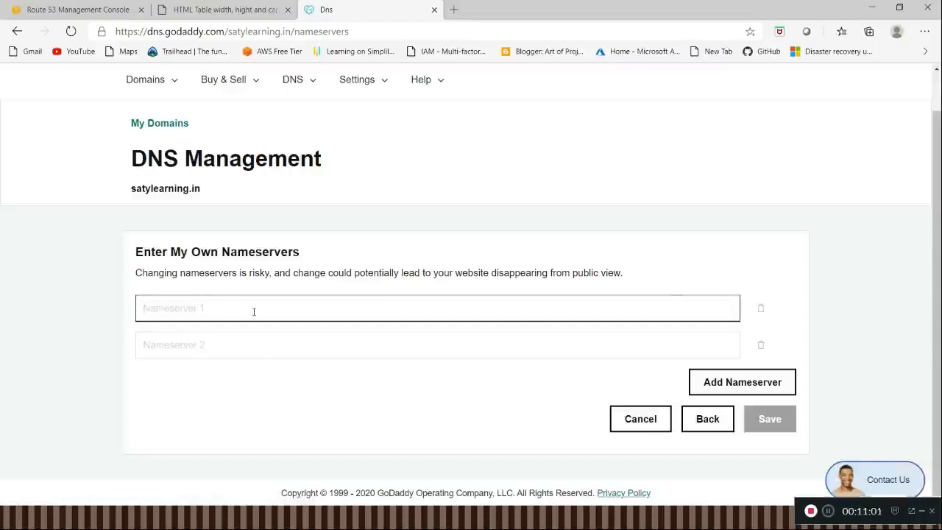
# Step: Return to the Route 53 Management Console and copy the four nameserver values from the NS record of satylearning.in
pyautogui.hotkey('alt', 'Tab')
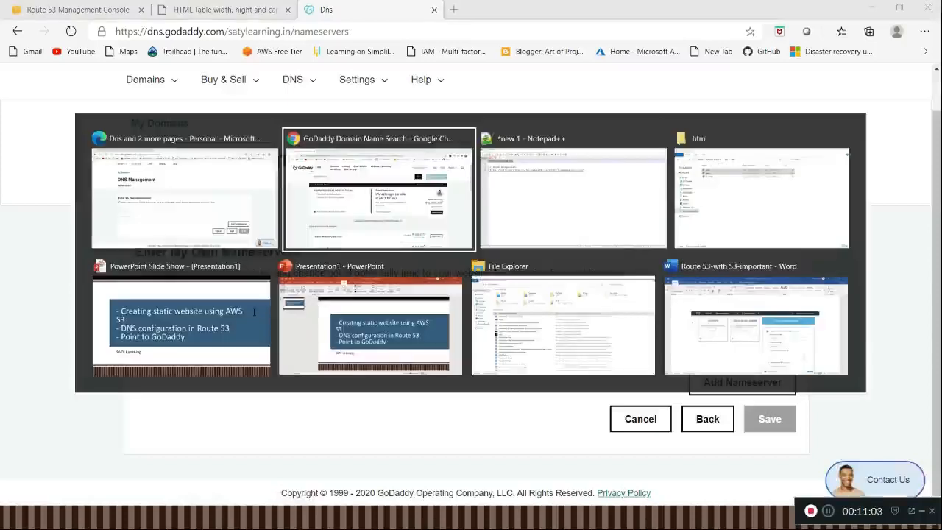
pyautogui.press('Tab')
pyautogui.hotkey('alt', 'Tab')
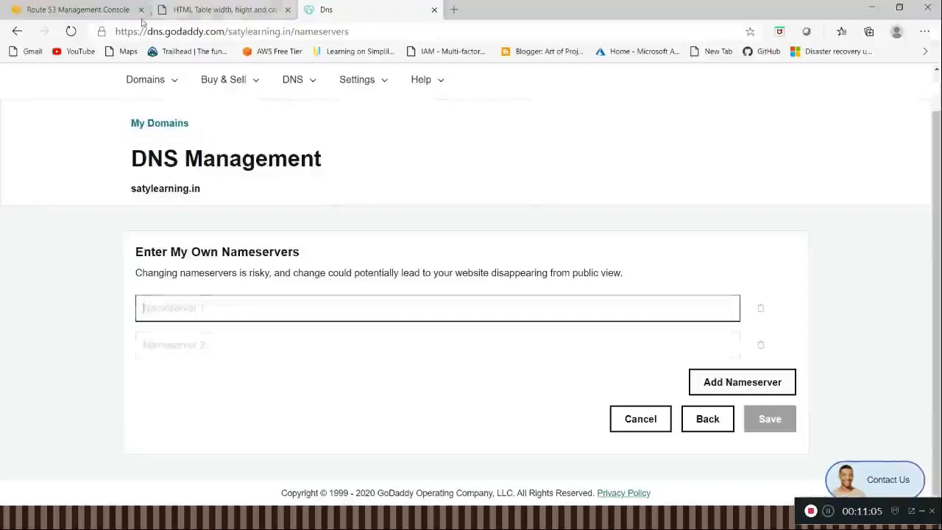
pyautogui.click(112, 11)
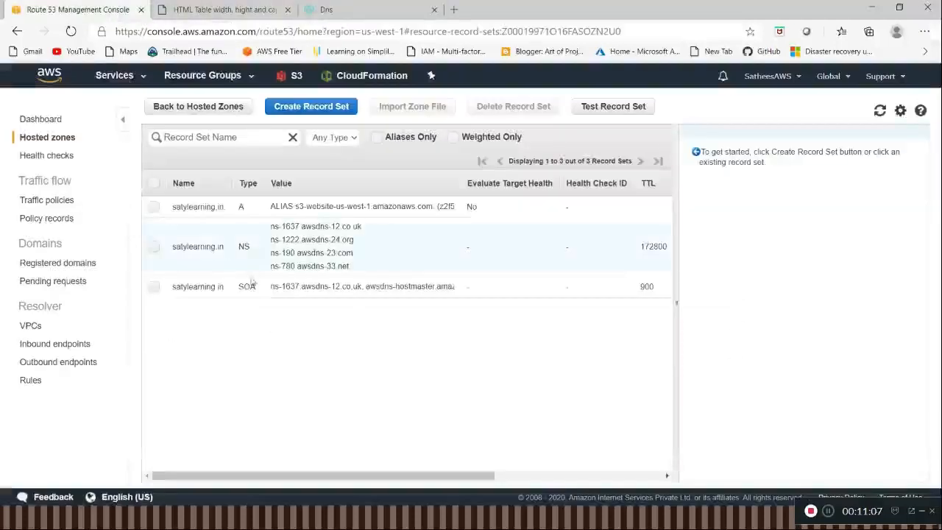
pyautogui.moveTo(270, 230); pyautogui.dragTo(350, 274)
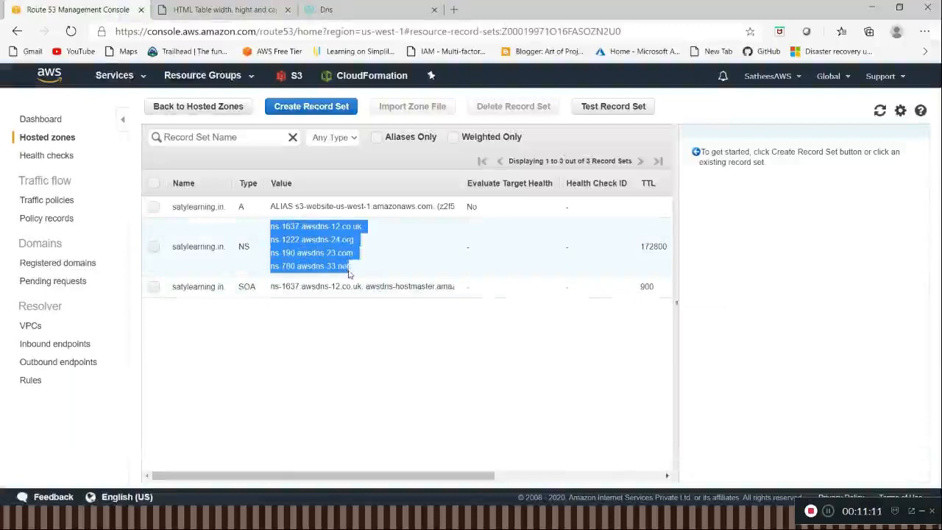
pyautogui.click(350, 274)
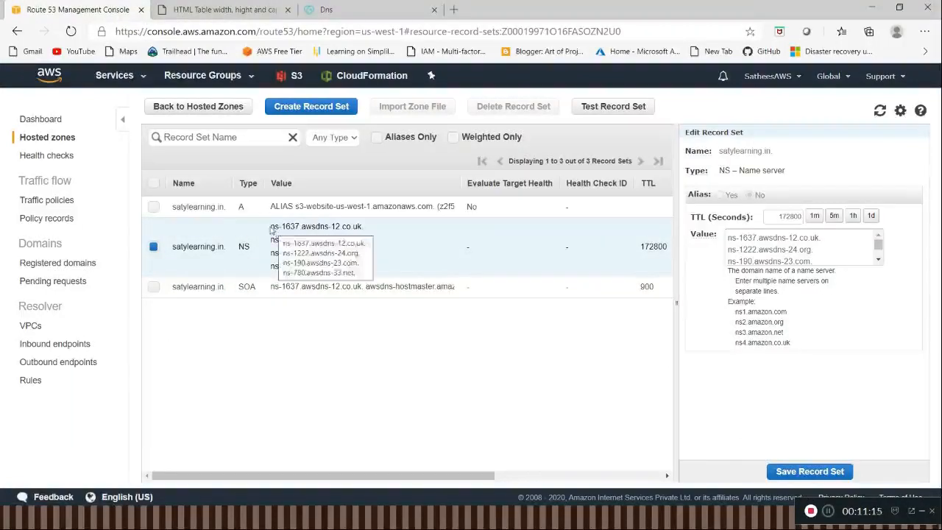
pyautogui.moveTo(271, 229); pyautogui.dragTo(364, 269)
pyautogui.hotkey('ctrl', 'c')
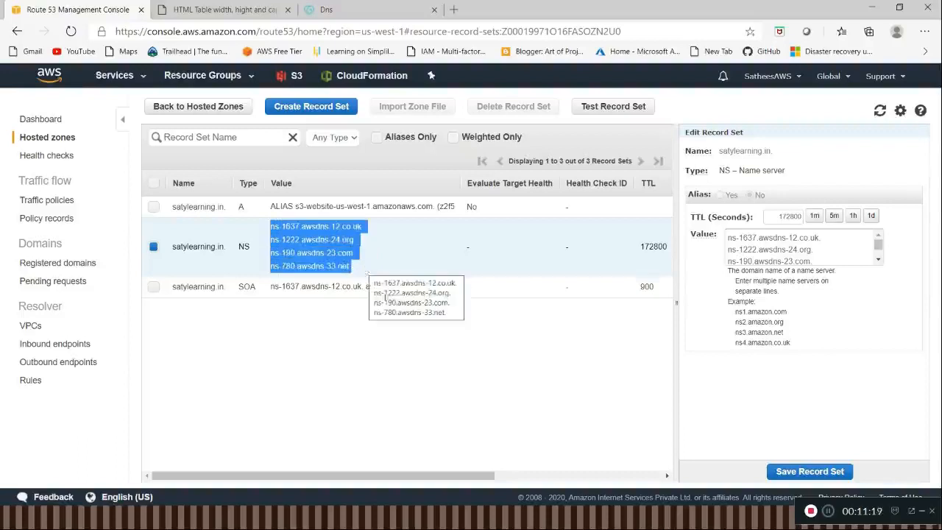
# Step: Switch to Notepad++ and paste the copied nameservers a few lines below the S3 host endpoint
pyautogui.hotkey('alt', 'Tab')
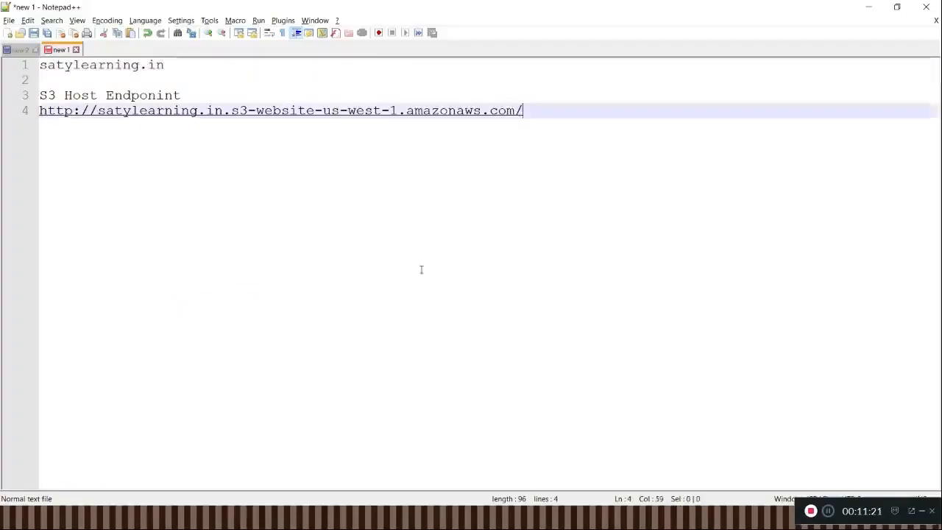
pyautogui.press('Return')
pyautogui.press('Return')
pyautogui.press('Return')
pyautogui.press('Return')
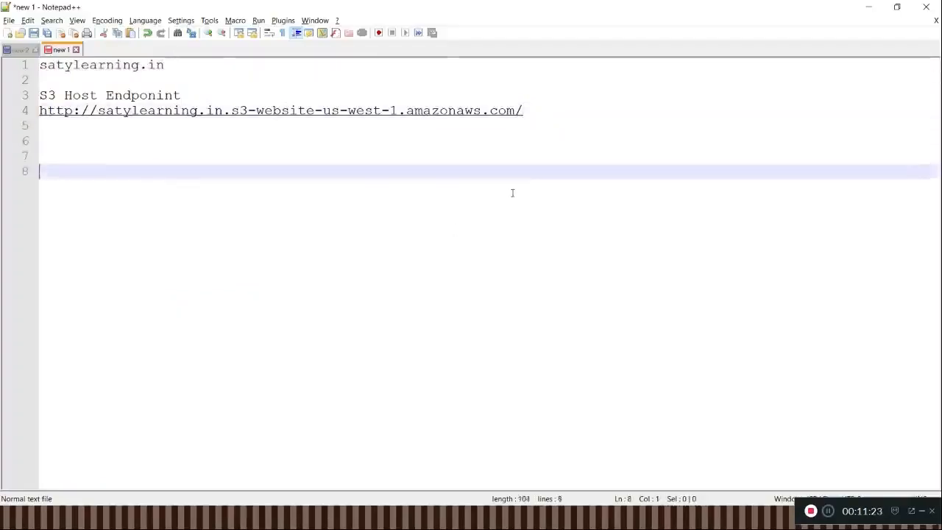
pyautogui.hotkey('ctrl', 'v')
# Step: Remove the trailing dots from the pasted nameserver names, keeping the first one as ns-1637.awsdns-12.co.uk
pyautogui.click(242, 175)
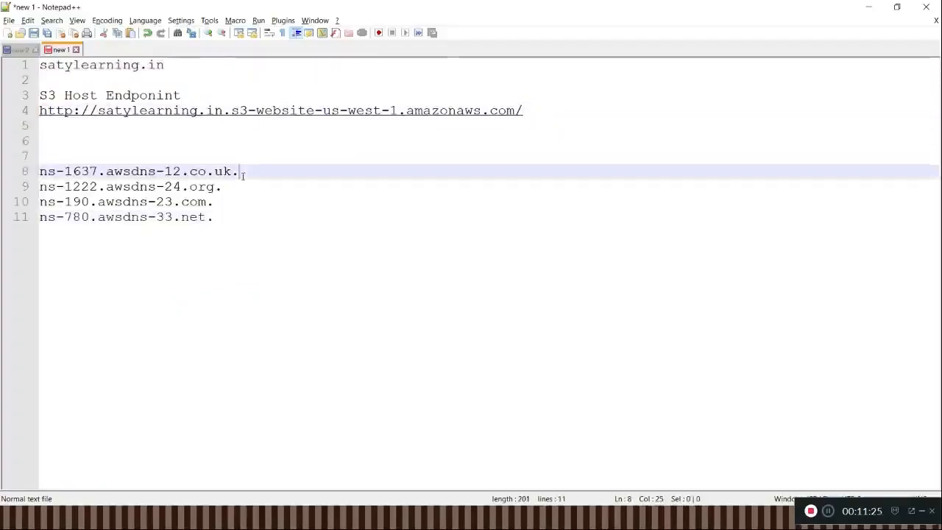
pyautogui.press('Num_Lock')
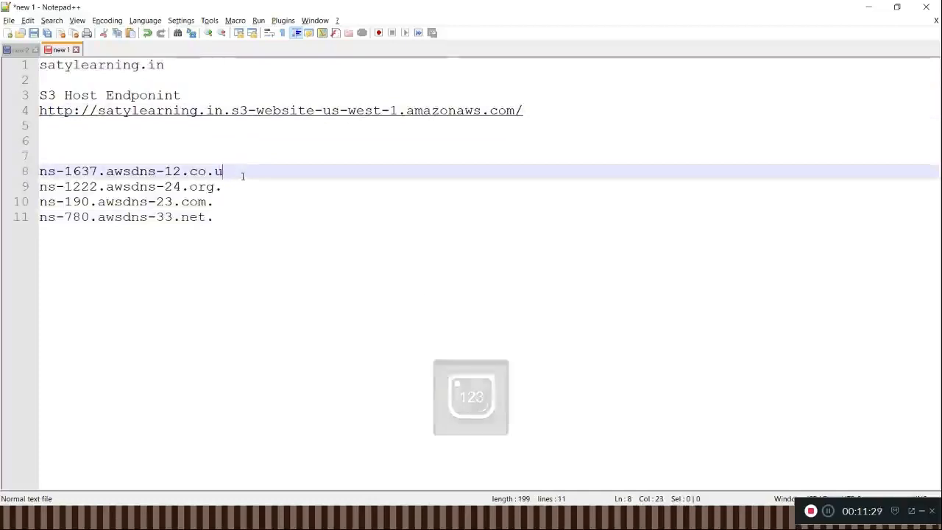
pyautogui.press('Down')
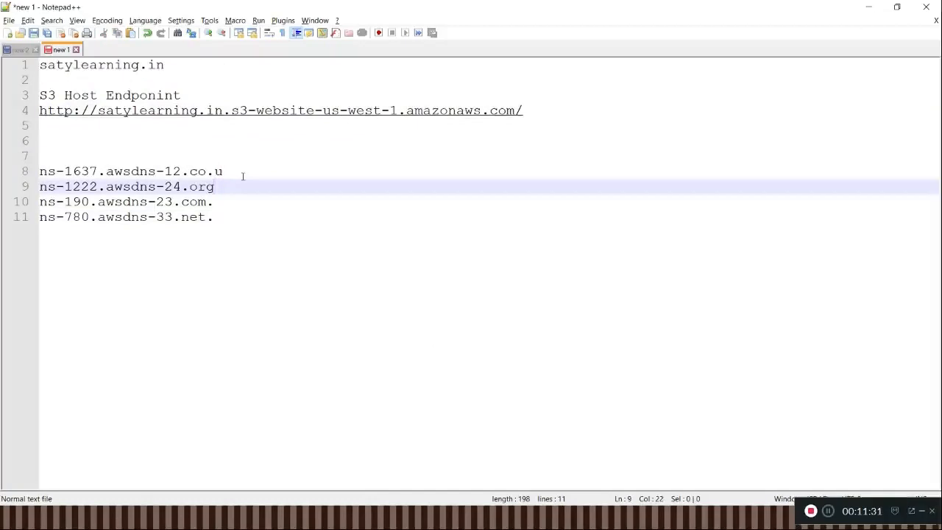
pyautogui.click(243, 176)
pyautogui.write('k.')
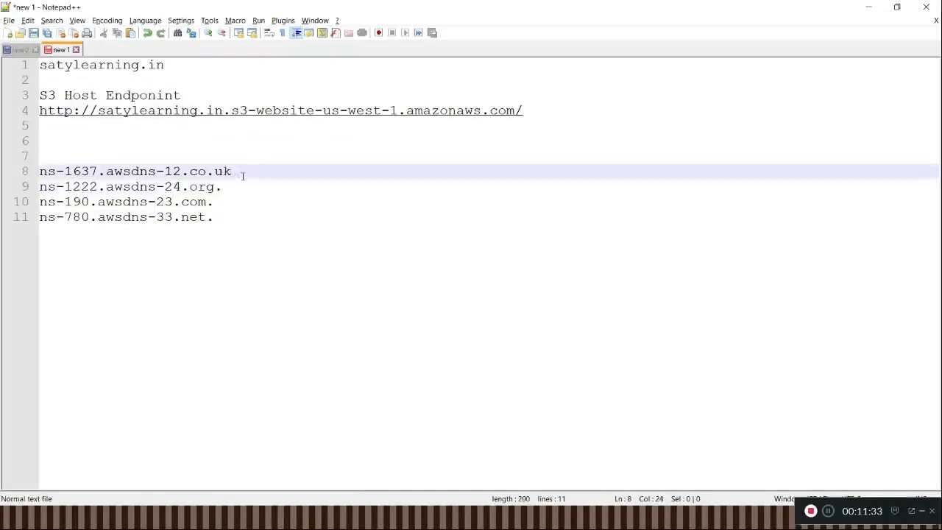
pyautogui.press('Down')
pyautogui.press('Down')
pyautogui.press('BackSpace')
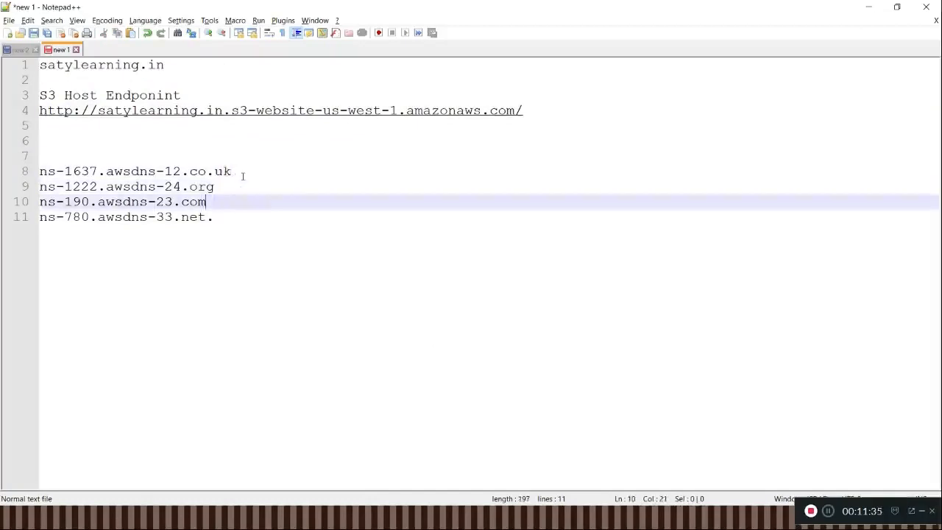
pyautogui.press('Down')
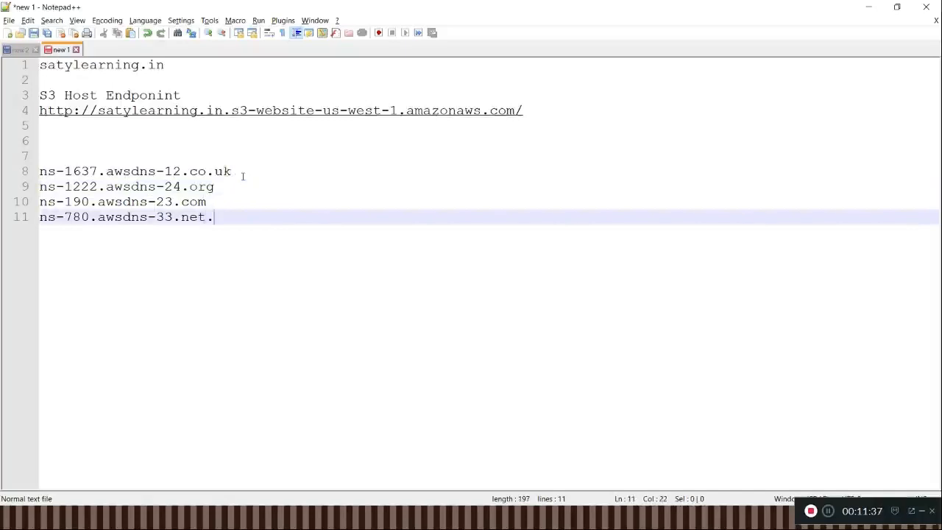
# Step: Take the first nameserver, ns-1637.awsdns-12.co.uk, out of the list, leaving its line empty
pyautogui.click(240, 172)
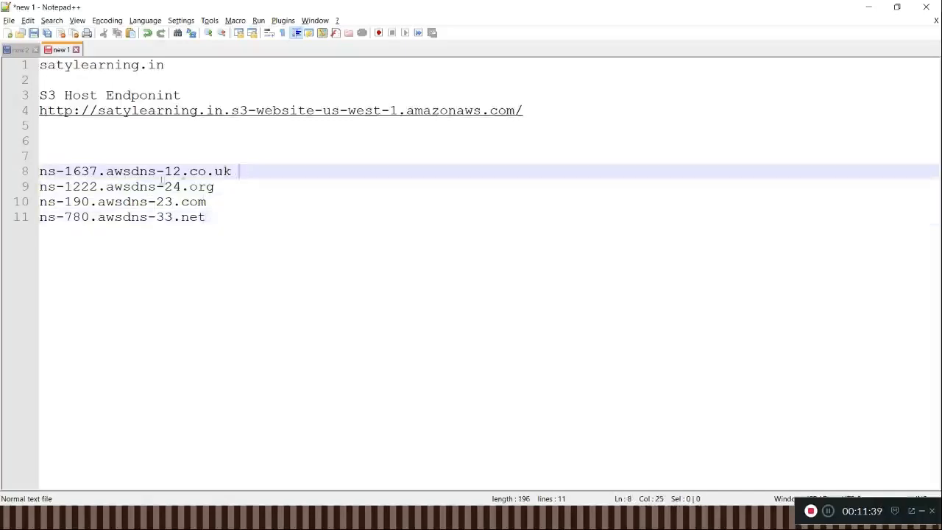
pyautogui.keyDown('shift'); pyautogui.click(40, 172); pyautogui.keyUp('shift')
pyautogui.hotkey('ctrl', 'c')
pyautogui.press('BackSpace')
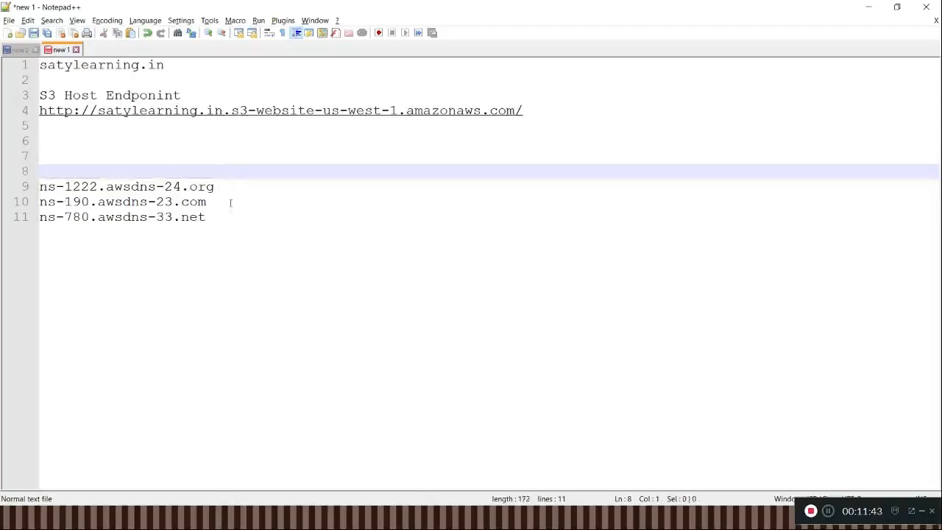
# Step: Switch to the GoDaddy nameserver form in the browser and paste ns-1637.awsdns-12.co.uk as Nameserver 1
pyautogui.hotkey('alt', 'Tab')
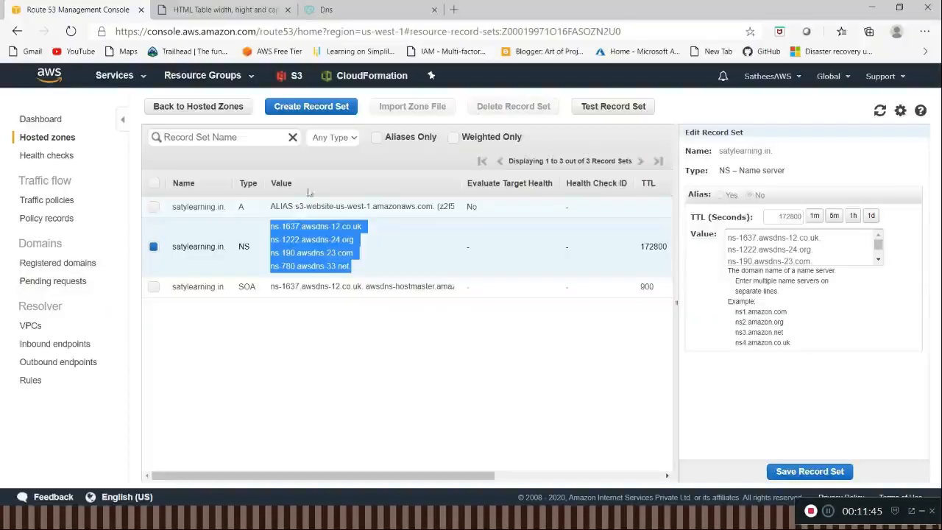
pyautogui.click(328, 10)
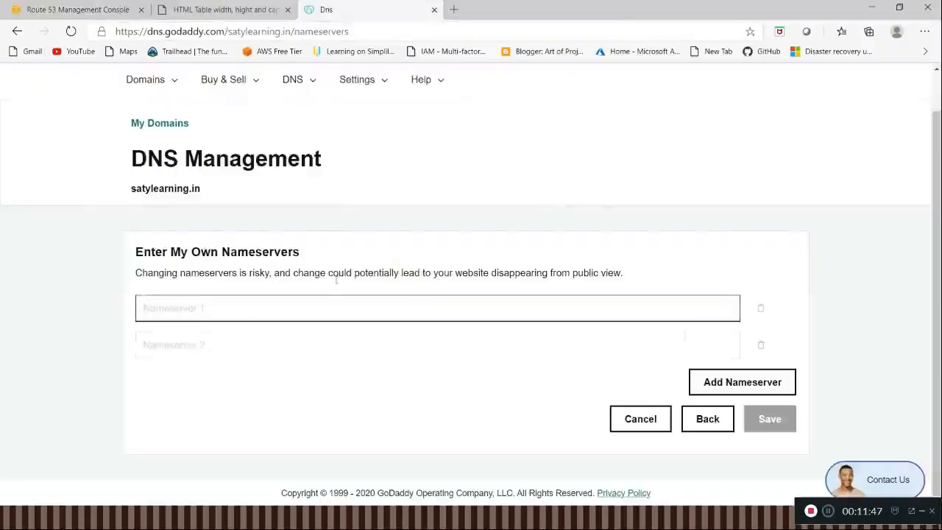
pyautogui.hotkey('ctrl', 'v')
# Step: Cut ns-1222.awsdns-24.org from the Notepad++ list and paste it into GoDaddy as Nameserver 2
pyautogui.click(306, 338)
pyautogui.hotkey('alt', 'Tab')
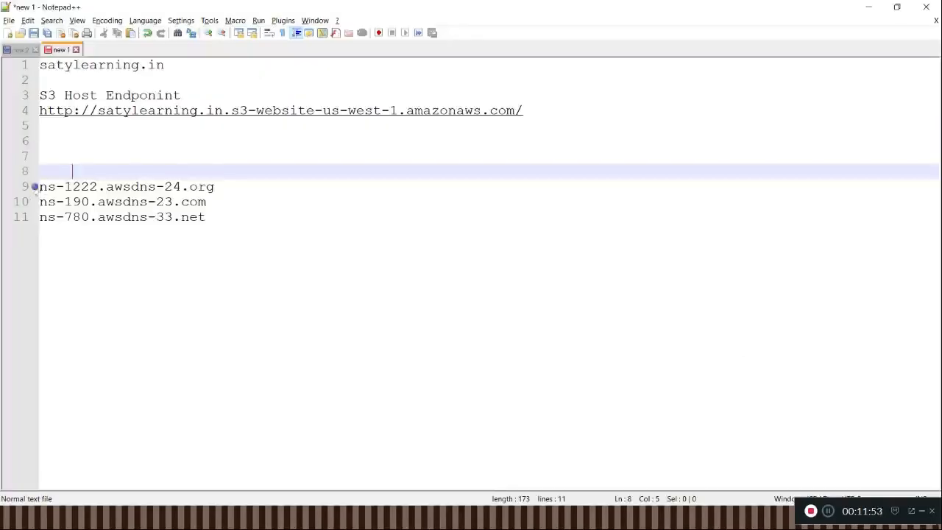
pyautogui.click(39, 186)
pyautogui.doubleClick(233, 189)
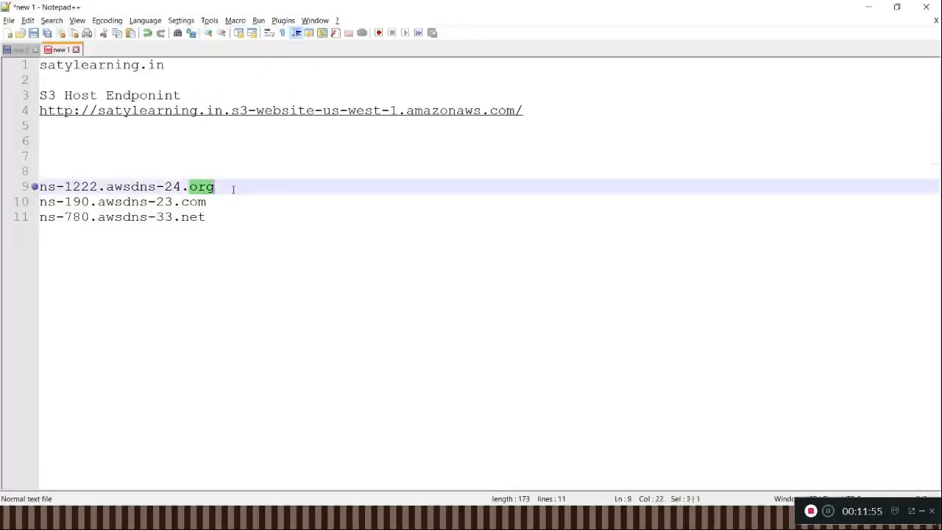
pyautogui.click(231, 190)
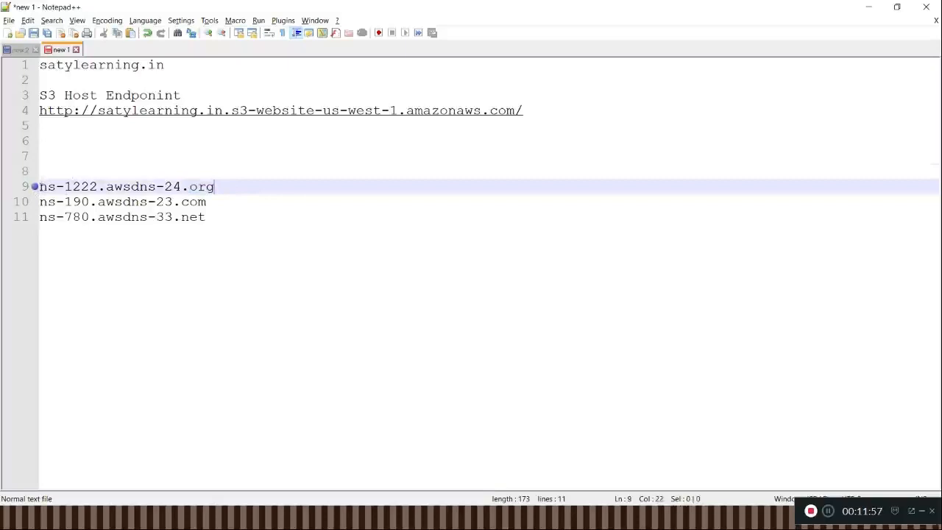
pyautogui.keyDown('shift'); pyautogui.click(41, 187); pyautogui.keyUp('shift')
pyautogui.hotkey('ctrl', 'x')
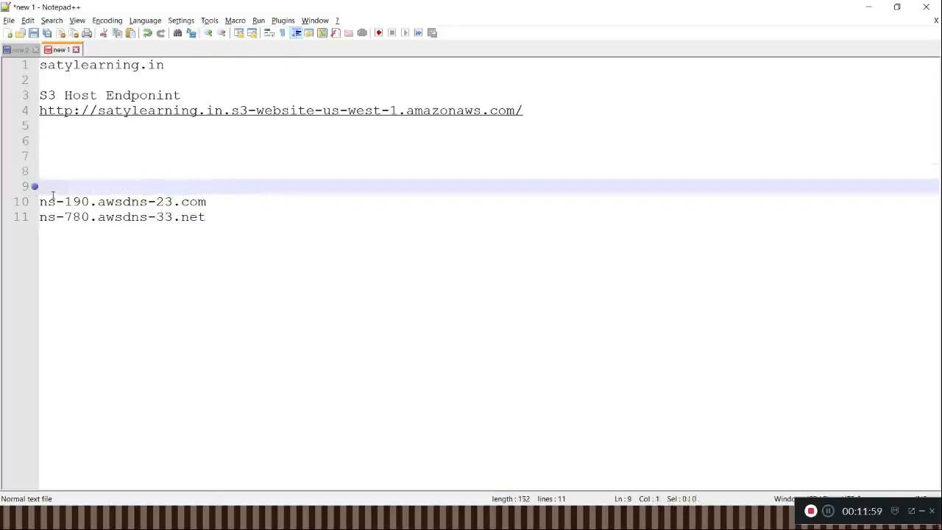
pyautogui.hotkey('alt', 'Tab')
pyautogui.hotkey('ctrl', 'v')
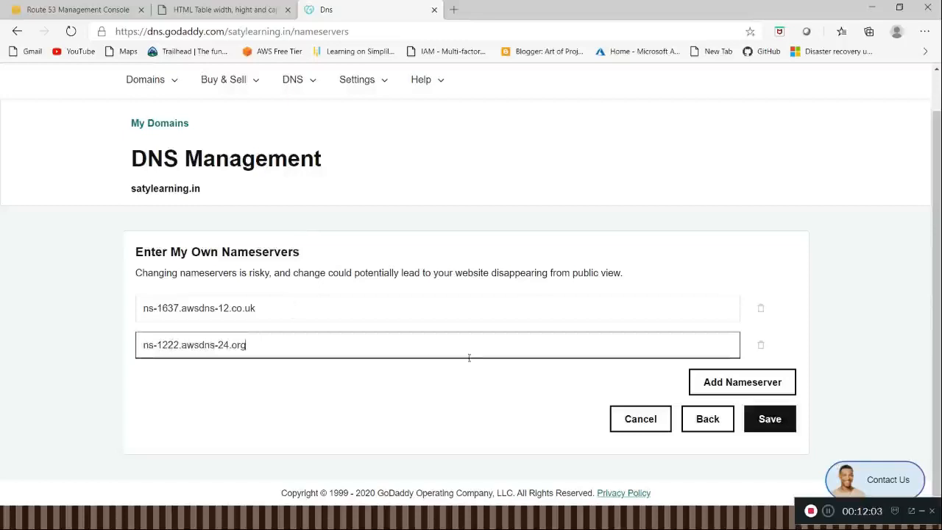
# Step: Add a third nameserver entry in GoDaddy and fill it with ns-190.awsdns-23.com, cut from the Notepad++ list
pyautogui.click(724, 384)
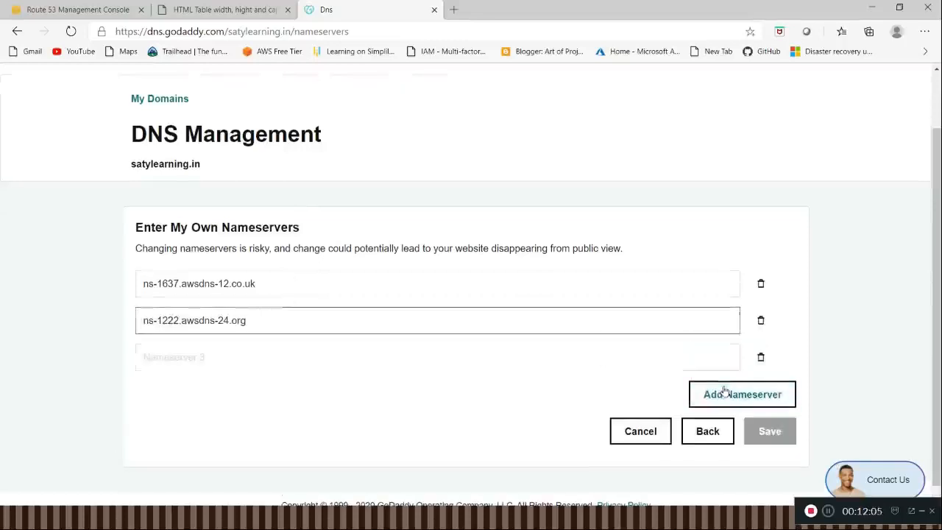
pyautogui.click(281, 357)
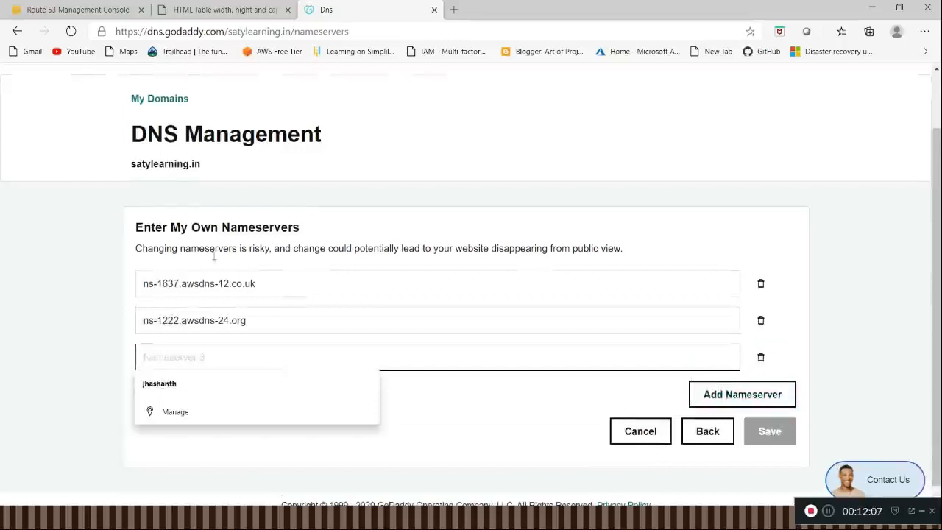
pyautogui.hotkey('alt', 'Tab')
pyautogui.click(224, 202)
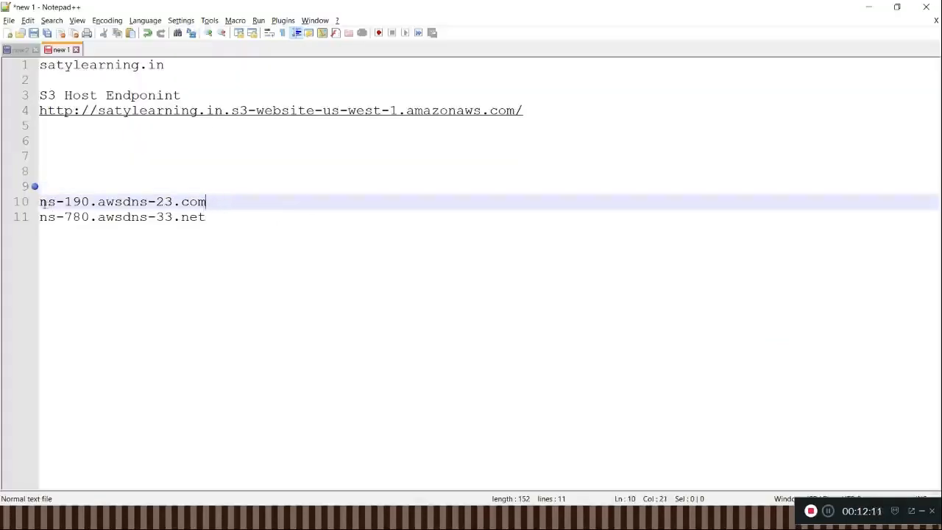
pyautogui.hotkey('shift', 'Home')
pyautogui.hotkey('ctrl', 'x')
pyautogui.hotkey('alt', 'Tab')
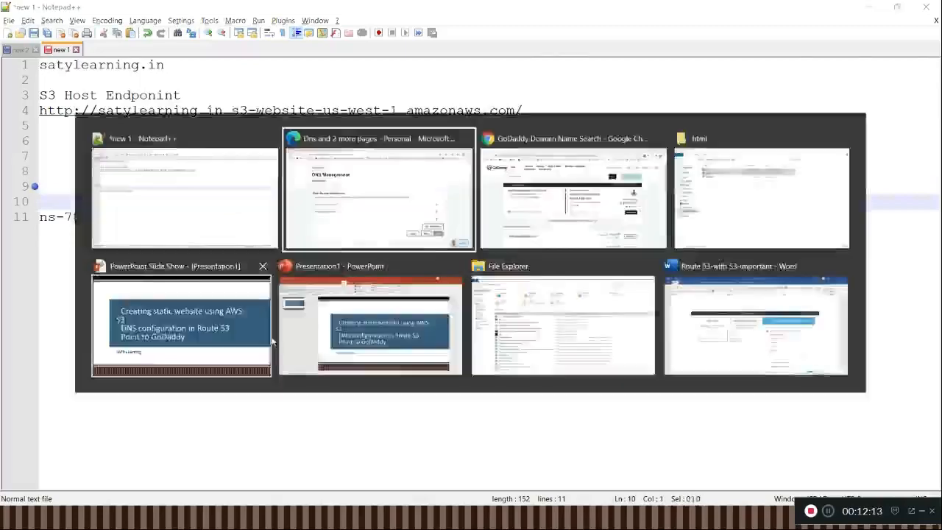
pyautogui.click(269, 363)
pyautogui.hotkey('ctrl', 'v')
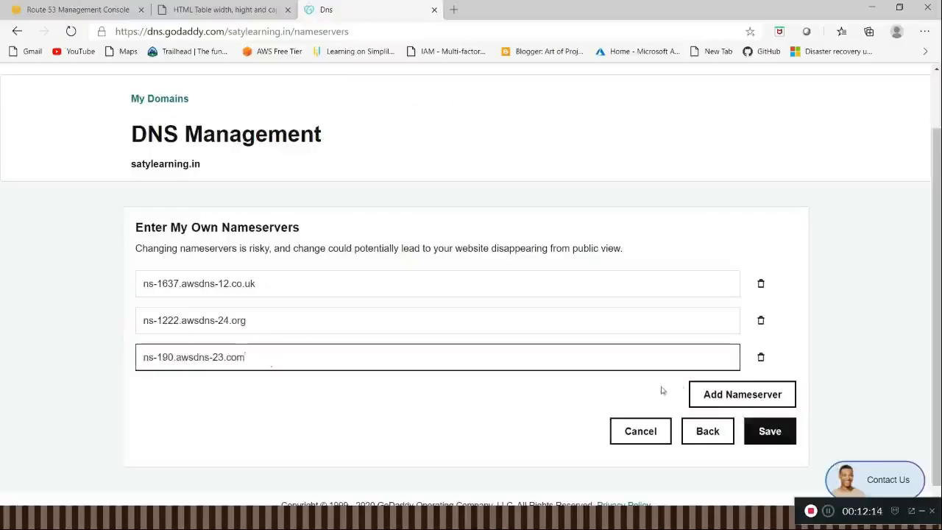
# Step: Add a fourth nameserver, ns-780.awsdns-33.net, cut from the Notepad++ list, and save the custom nameservers for satylearning.in
pyautogui.click(726, 400)
pyautogui.click(279, 396)
pyautogui.hotkey('alt', 'Tab')
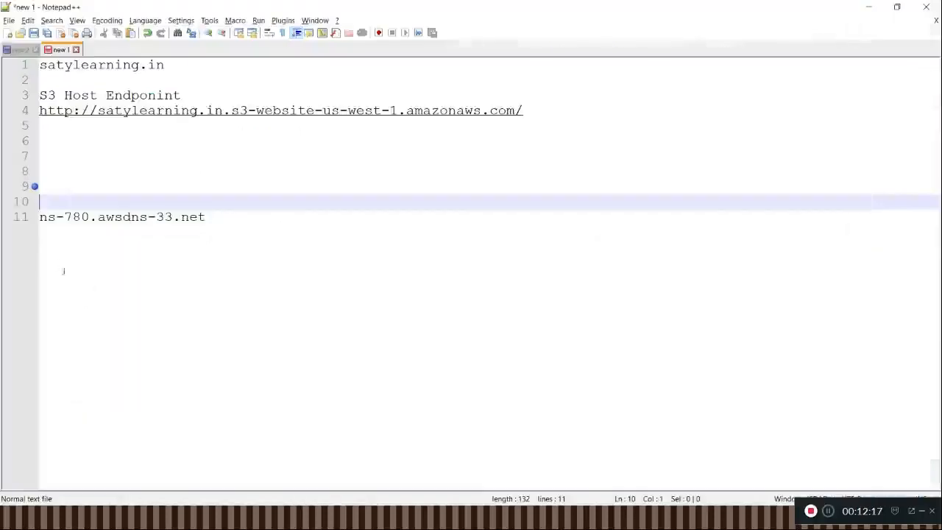
pyautogui.click(207, 222)
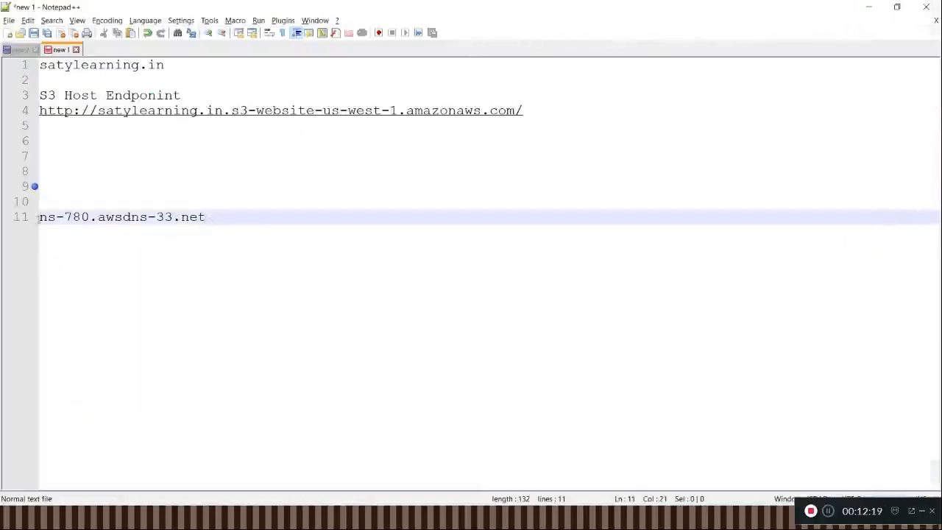
pyautogui.tripleClick(40, 217)
pyautogui.hotkey('ctrl', 'x')
pyautogui.hotkey('alt', 'Tab')
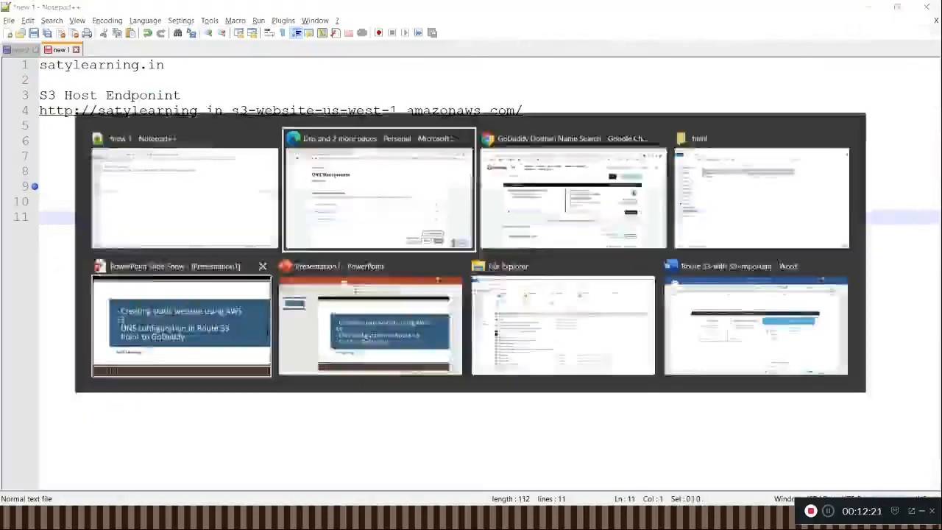
pyautogui.hotkey('ctrl', 'v')
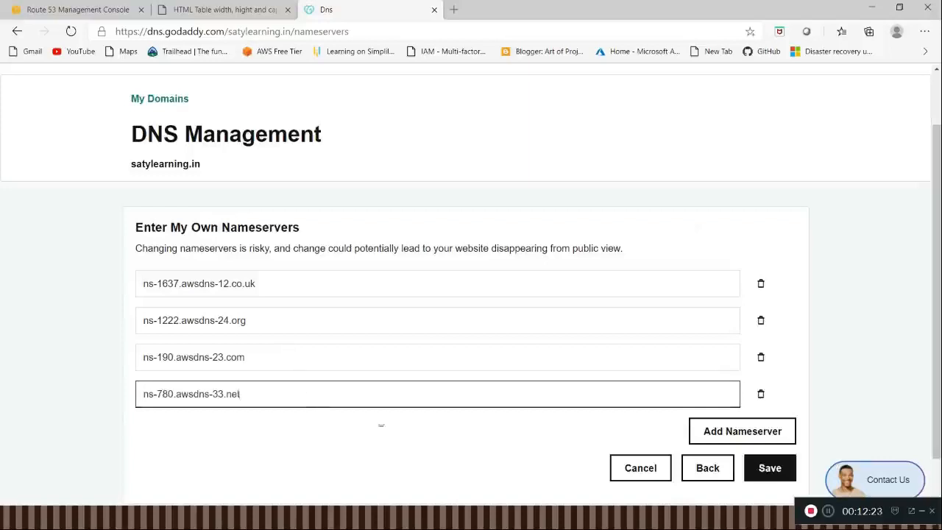
pyautogui.click(762, 471)
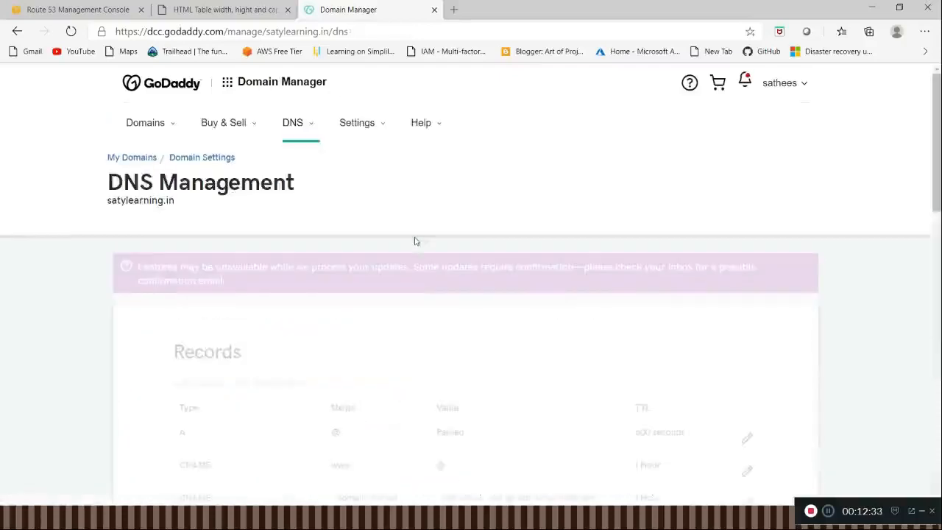
# Step: Review the DNS records and the Nameservers section of satylearning.in on the GoDaddy DNS Management page
pyautogui.scroll(-6, 371, 299)
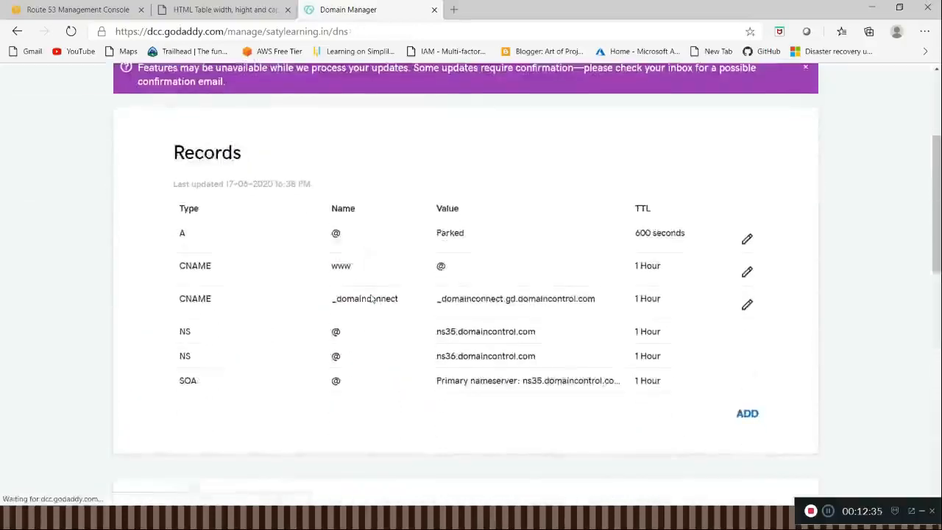
pyautogui.scroll(-1, 371, 305)
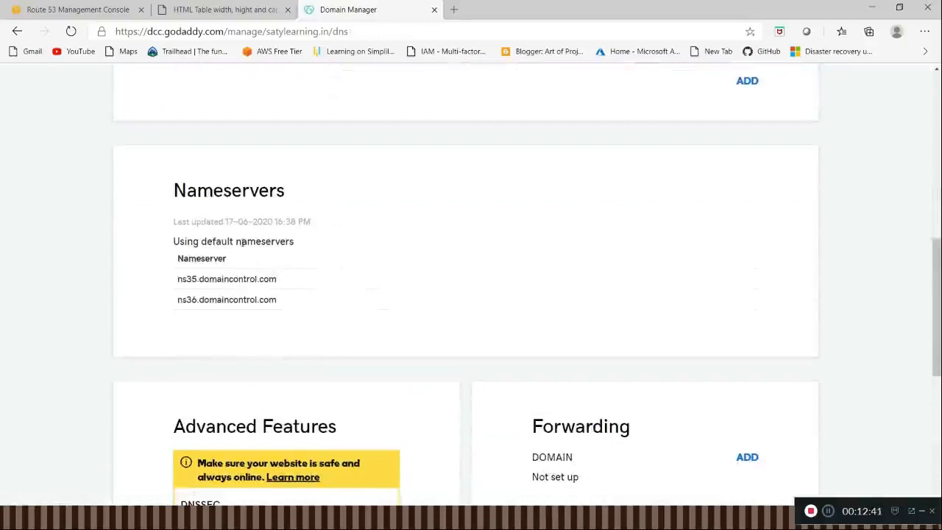
pyautogui.scroll(3, 265, 250)
pyautogui.scroll(2, 257, 235)
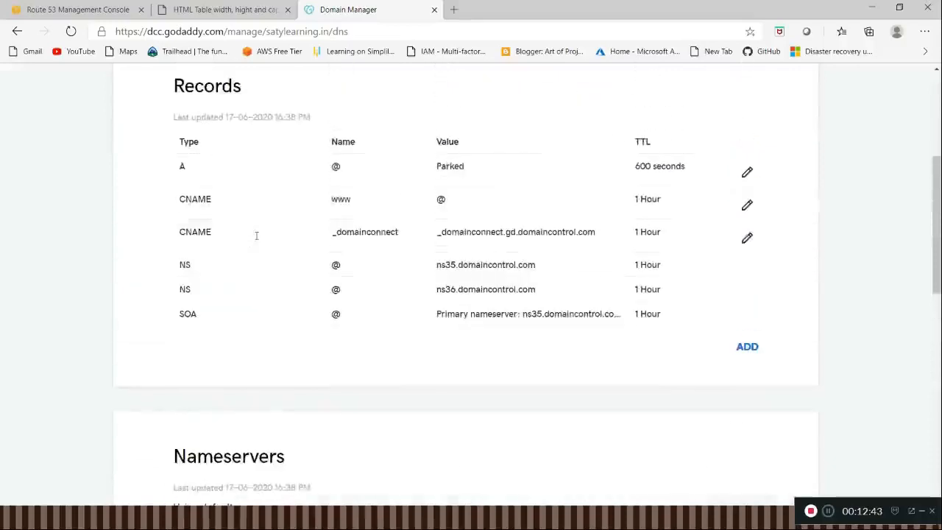
# Step: Go back to the AWS console and review the objects, permissions and properties of the S3 bucket satylearning.in
pyautogui.click(192, 11)
pyautogui.click(99, 10)
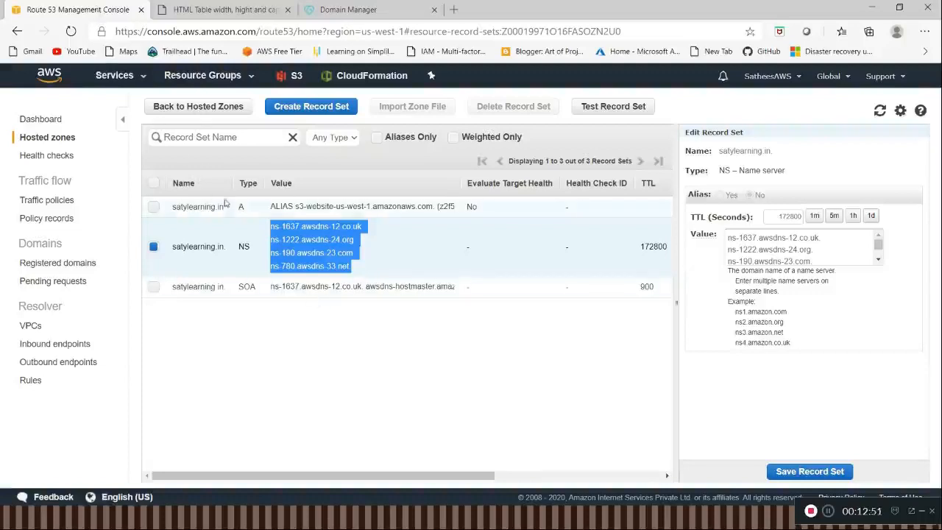
pyautogui.click(120, 81)
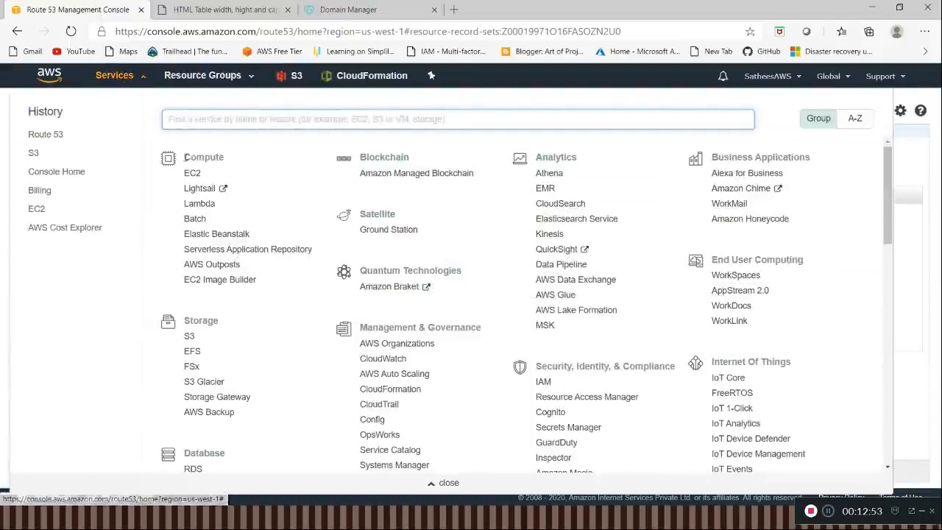
pyautogui.click(33, 156)
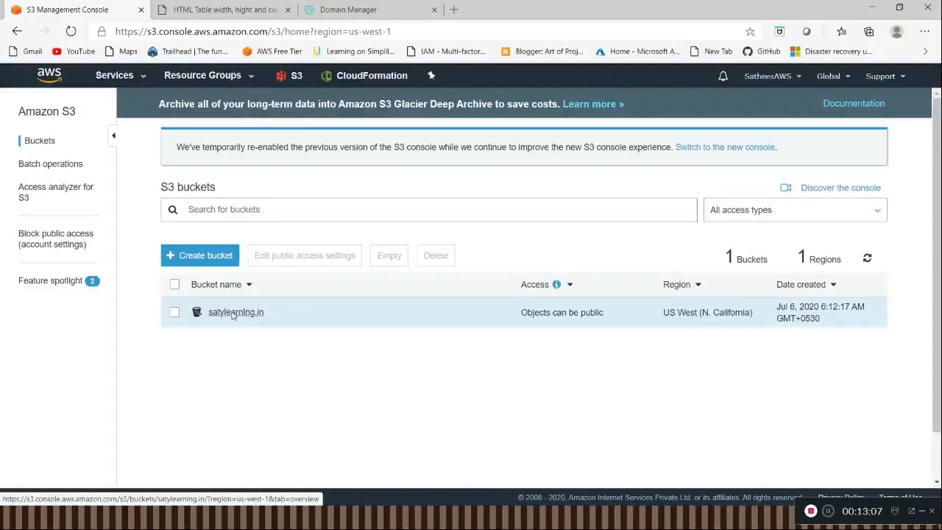
pyautogui.click(232, 313)
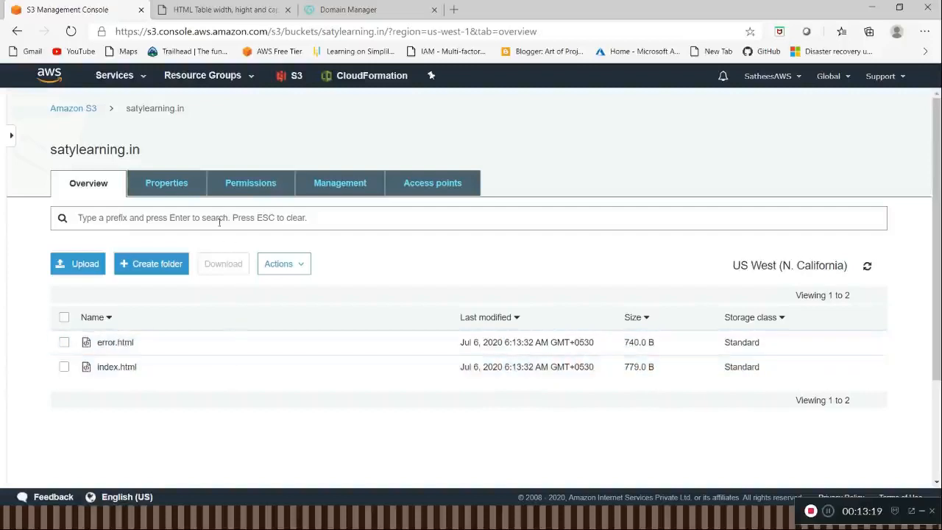
pyautogui.click(261, 190)
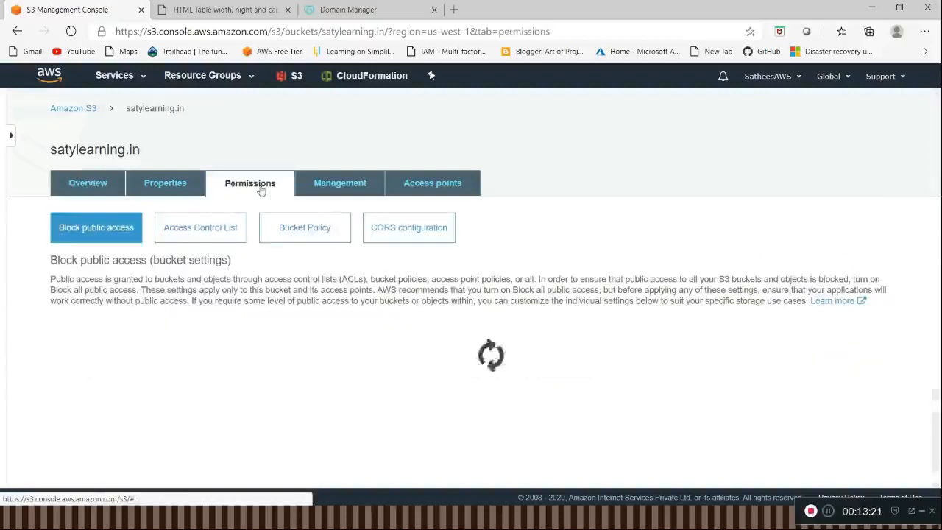
pyautogui.click(188, 189)
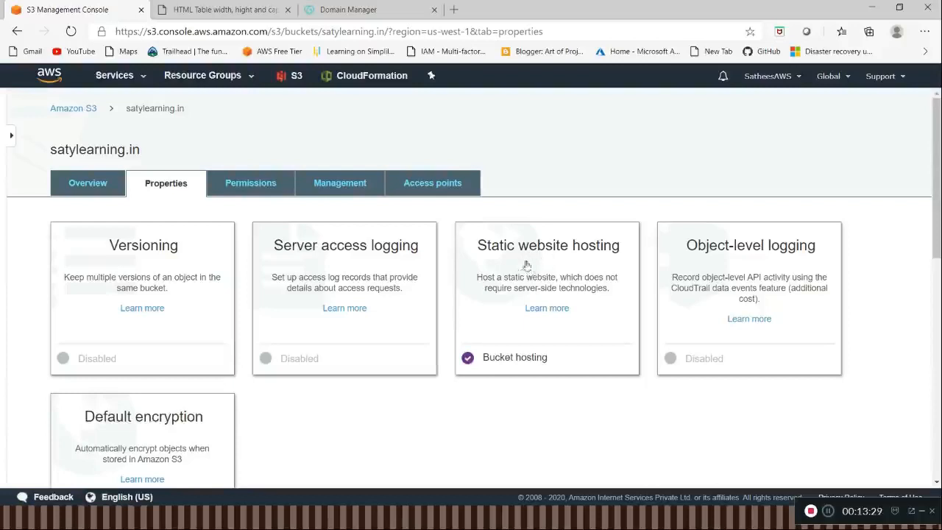
# Step: Open Route 53 and examine the record sets of the hosted zone satylearning.in
pyautogui.click(130, 78)
pyautogui.click(49, 155)
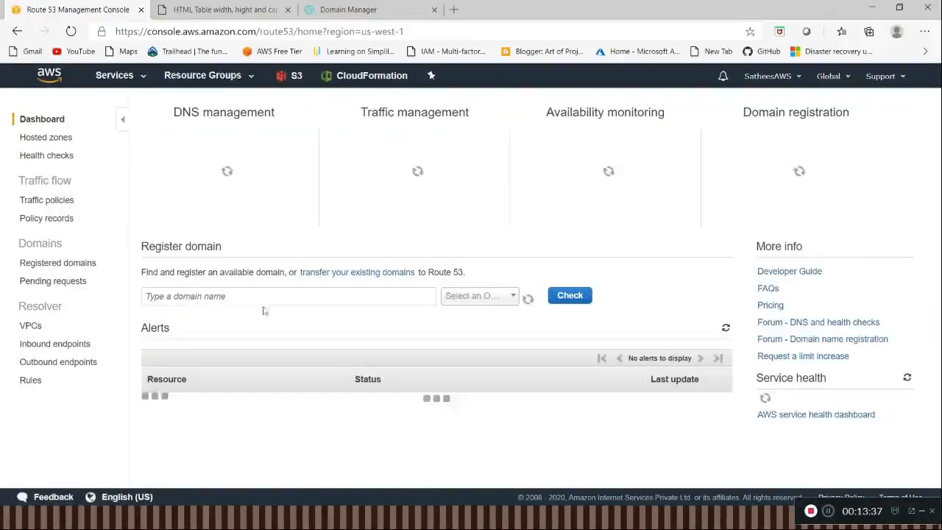
pyautogui.click(220, 182)
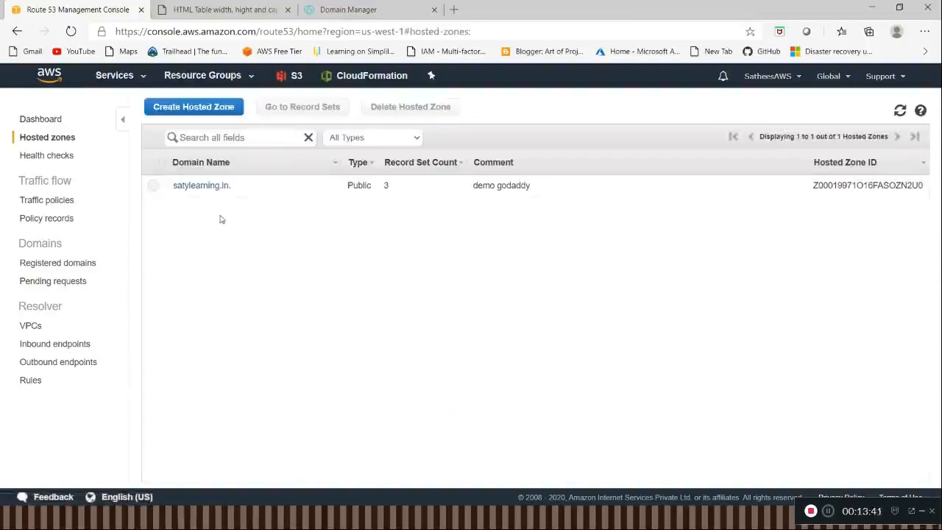
pyautogui.click(209, 188)
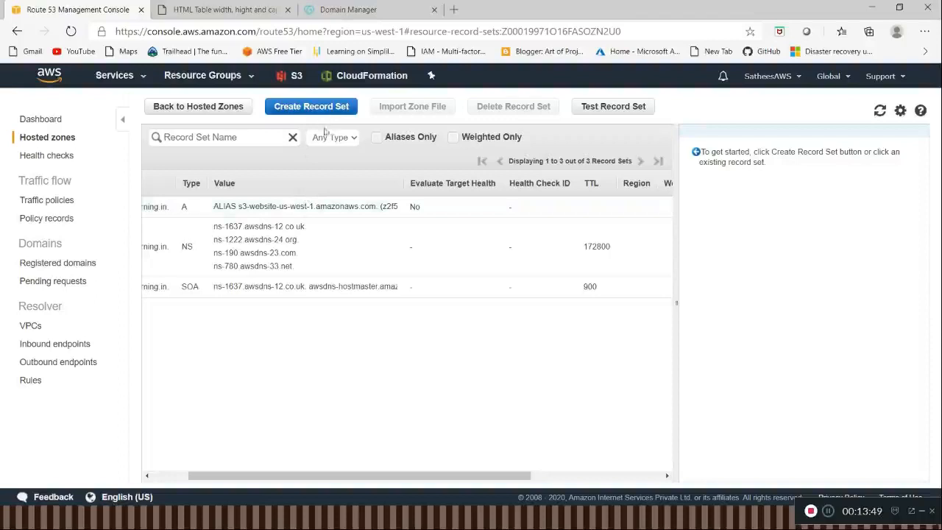
pyautogui.hscroll(-2, 331, 424)
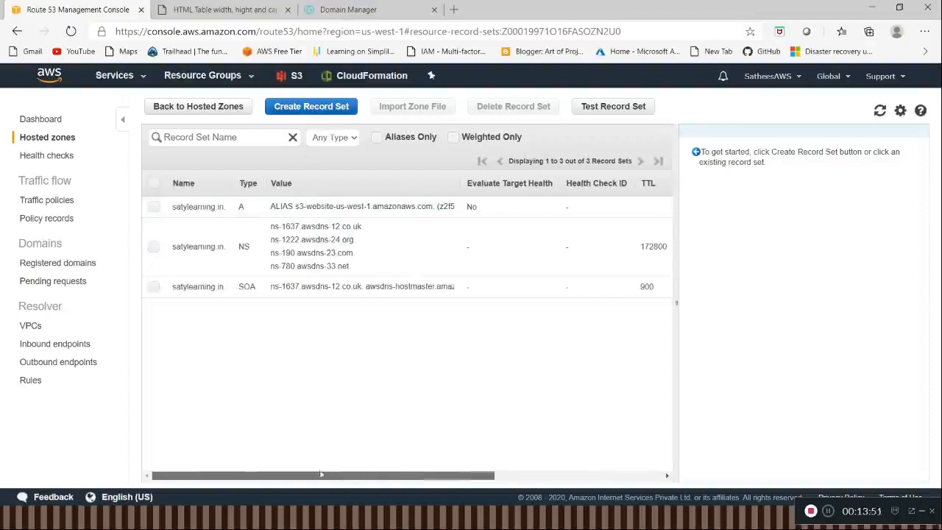
# Step: Return to GoDaddy's DNS Management page and recheck the records and nameservers of satylearning.in
pyautogui.click(357, 15)
pyautogui.scroll(2, 381, 175)
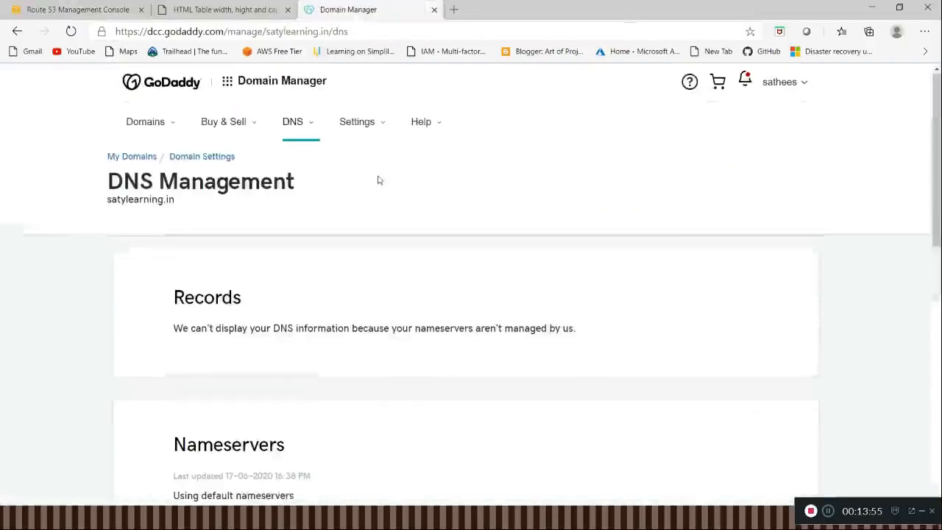
pyautogui.scroll(-3, 356, 254)
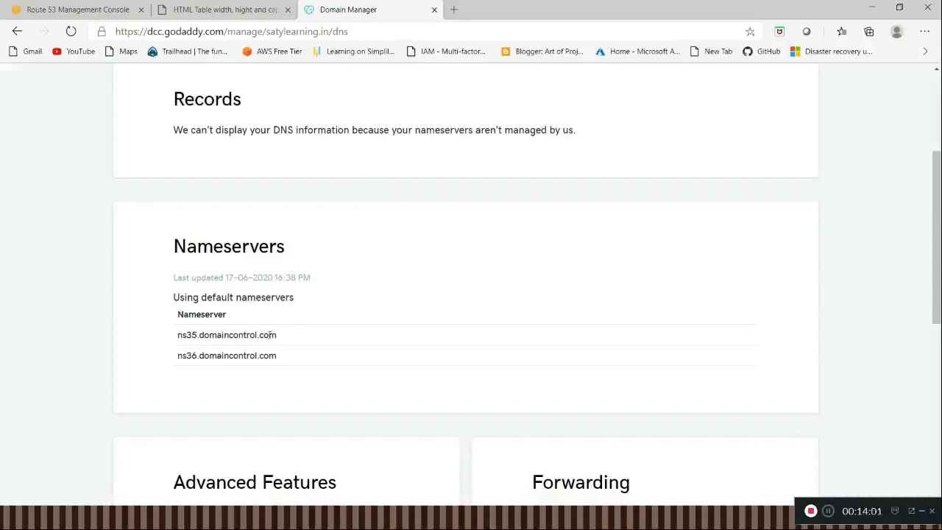
# Step: Copy satylearning.in from the Notepad++ notes, open it in a new Edge browser tab and load it a second time
pyautogui.click(453, 9)
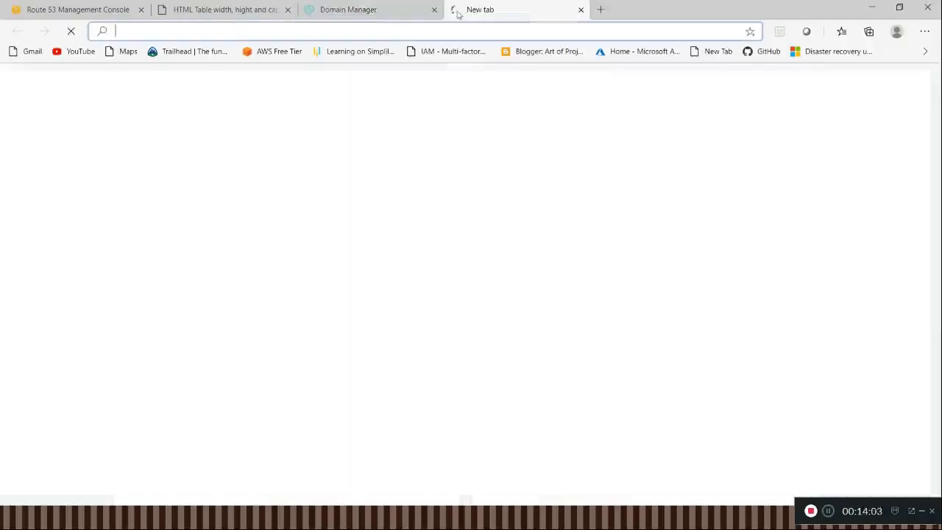
pyautogui.hotkey('alt', 'Tab')
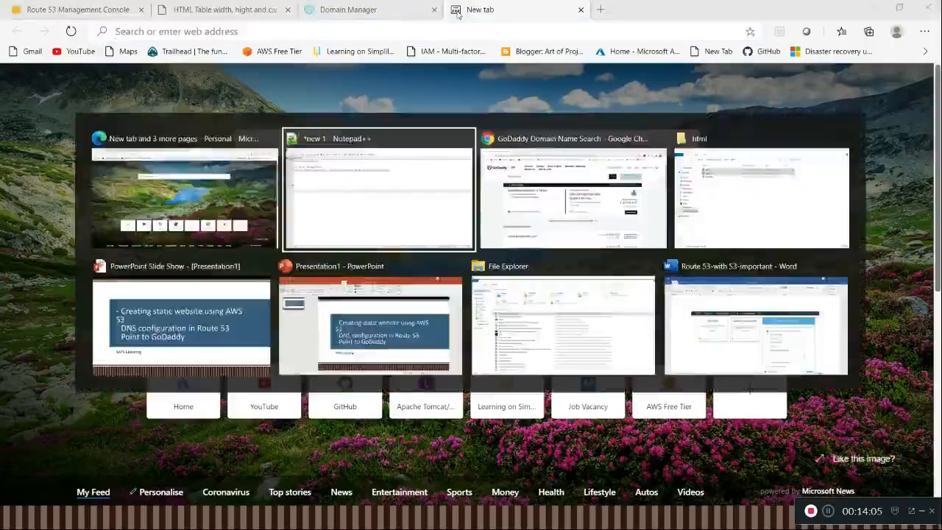
pyautogui.click(181, 69)
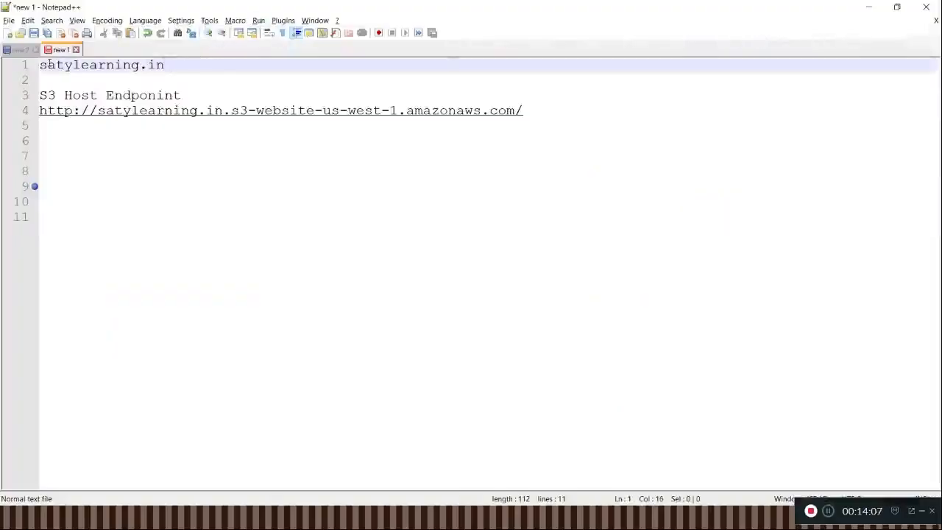
pyautogui.moveTo(40, 65); pyautogui.dragTo(164, 65)
pyautogui.hotkey('ctrl', 'c')
pyautogui.hotkey('alt', 'Tab')
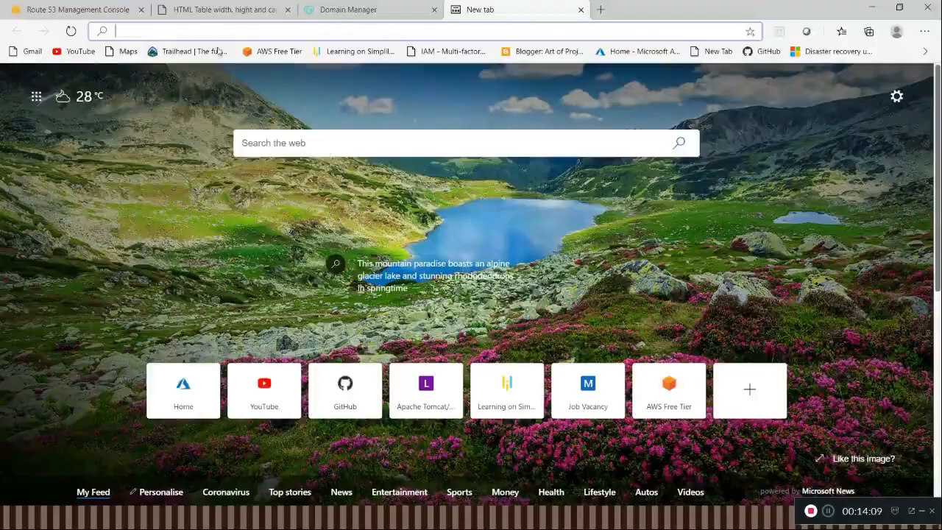
pyautogui.hotkey('ctrl', 'v')
pyautogui.press('Return')
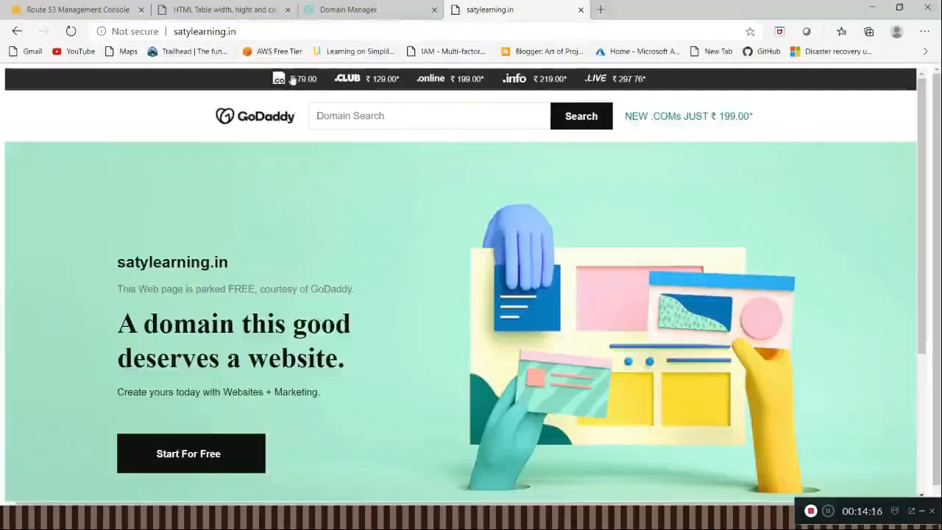
pyautogui.click(294, 28)
pyautogui.click(294, 28)
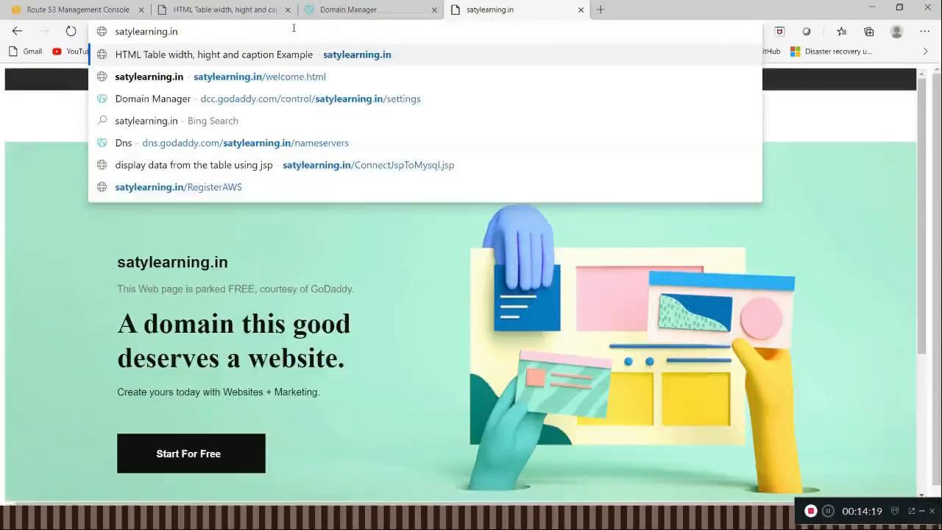
pyautogui.press('Return')
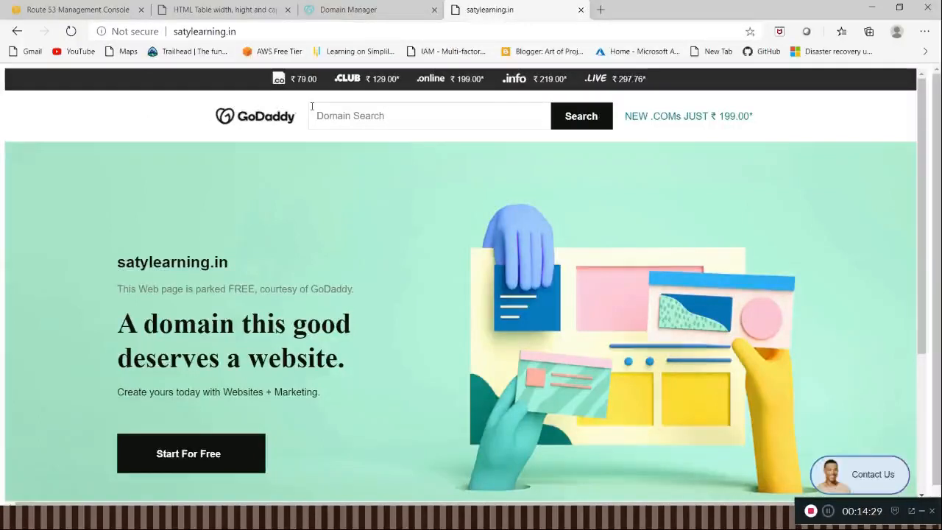
# Step: Switch to the InPrivate browser window and load satylearning.in in a new tab
pyautogui.hotkey('alt', 'Tab')
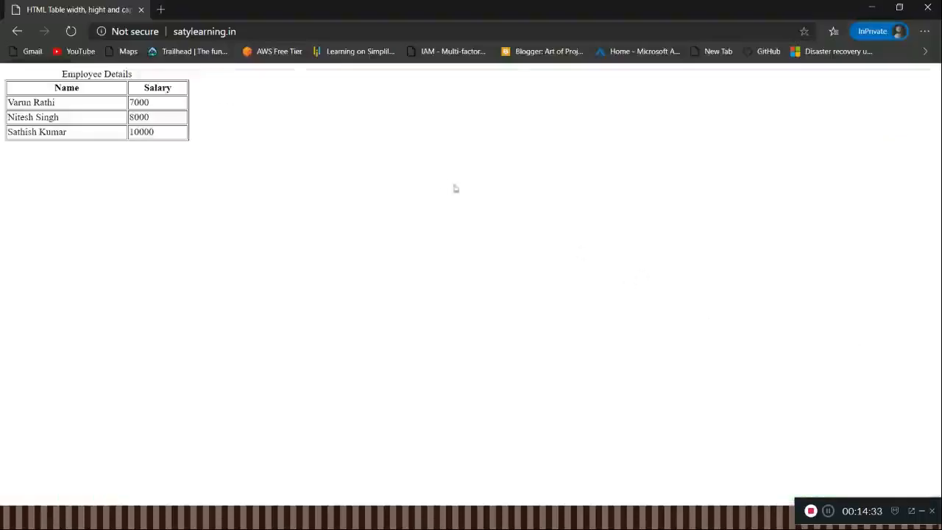
pyautogui.doubleClick(289, 31)
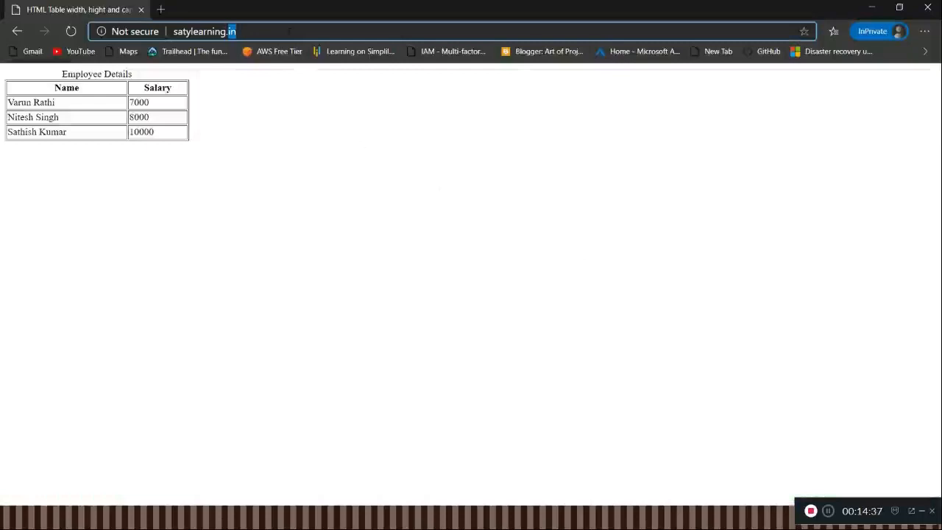
pyautogui.click(289, 31)
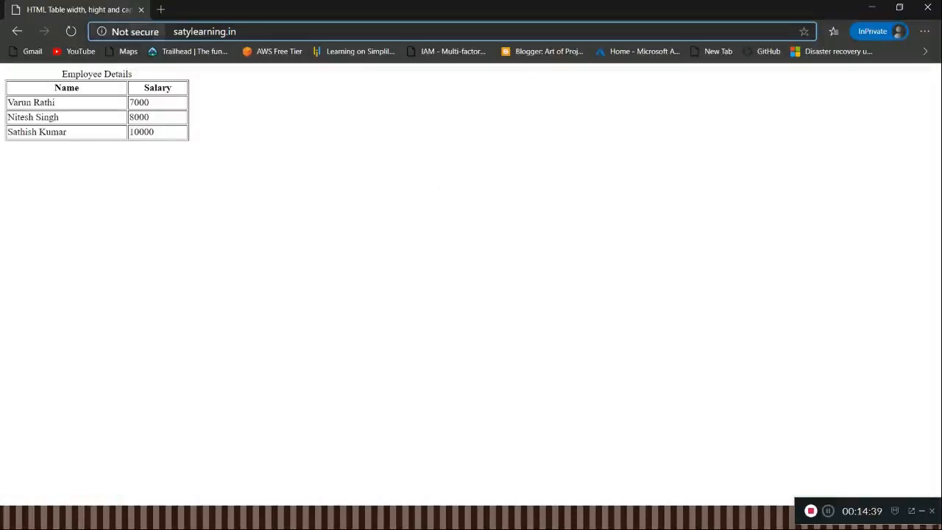
pyautogui.click(161, 9)
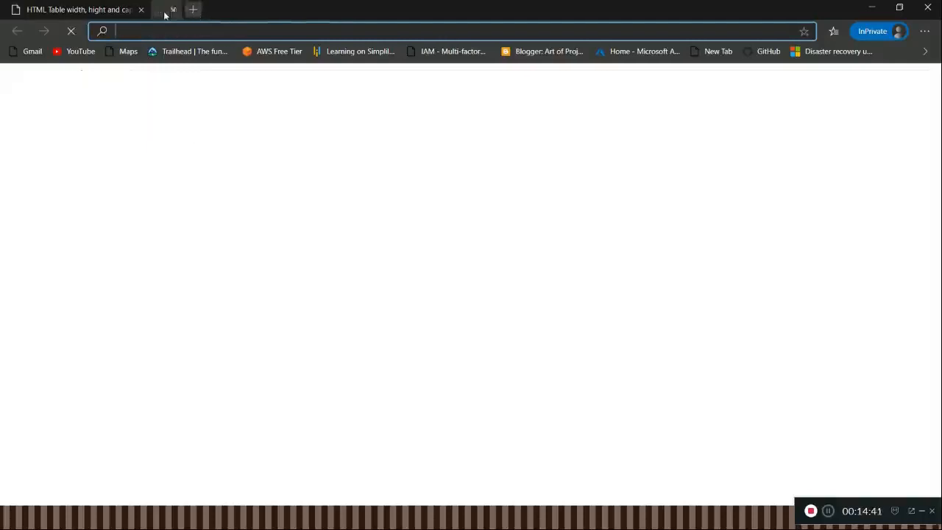
pyautogui.write('sa')
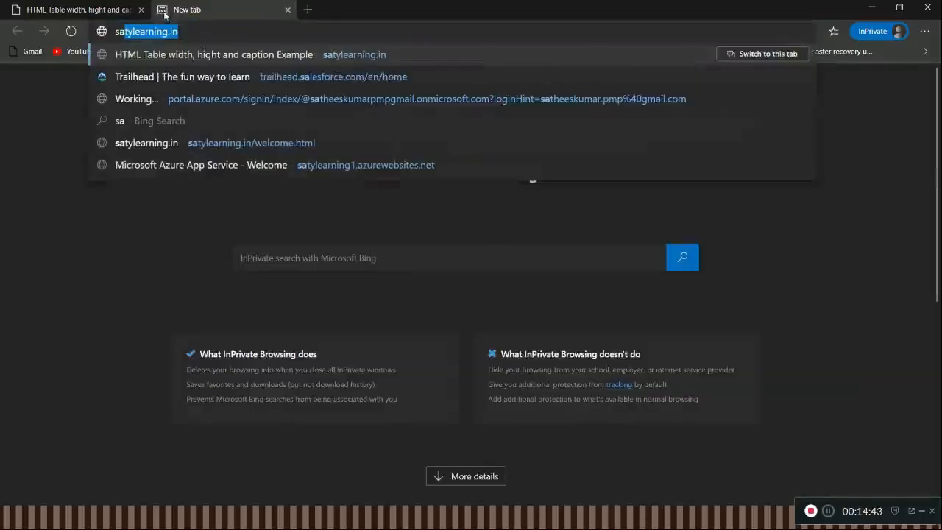
pyautogui.press('Right')
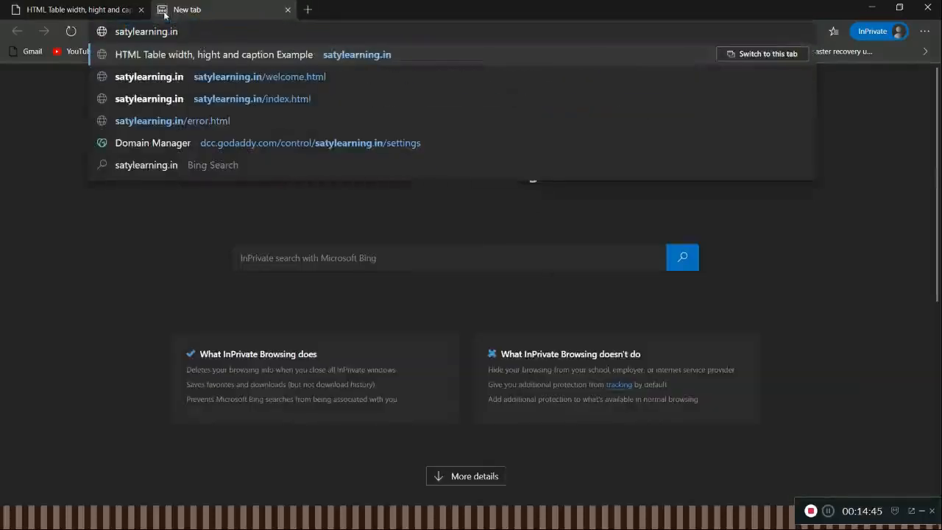
pyautogui.press('Return')
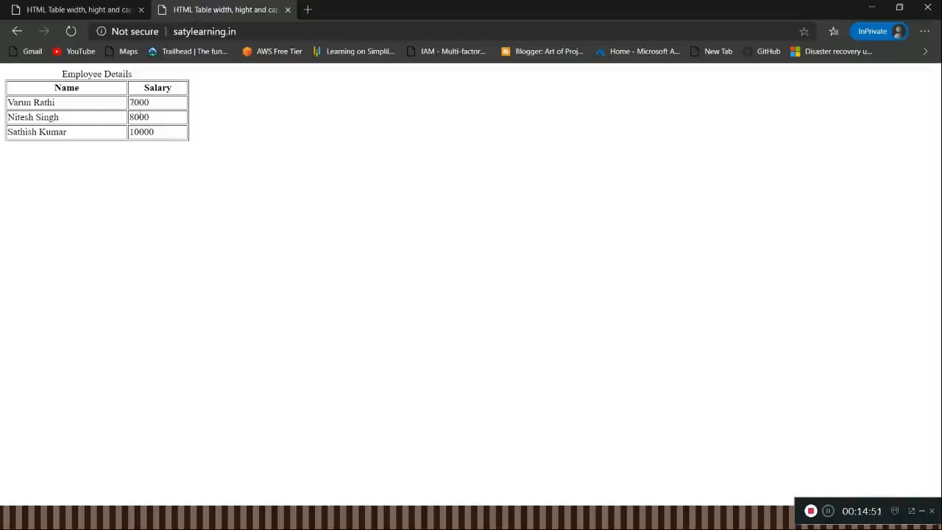
# Step: Open the site's error page at satylearning.in/error.html in the InPrivate window
pyautogui.click(252, 32)
pyautogui.click(251, 33)
pyautogui.write('/')
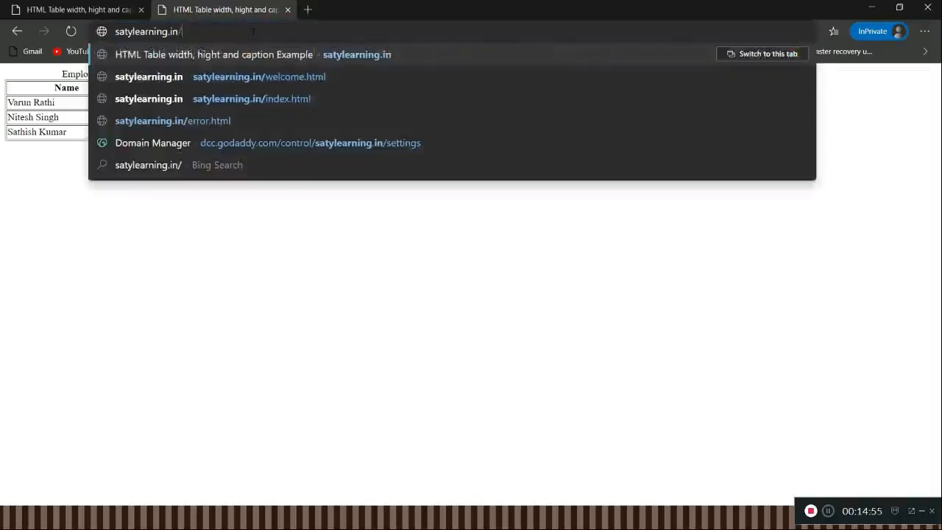
pyautogui.write('error.html')
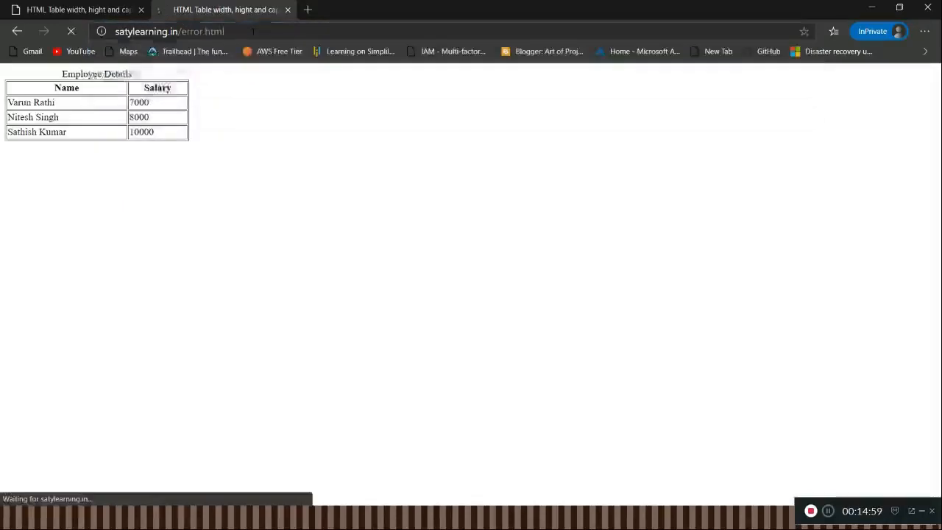
pyautogui.press('Return')
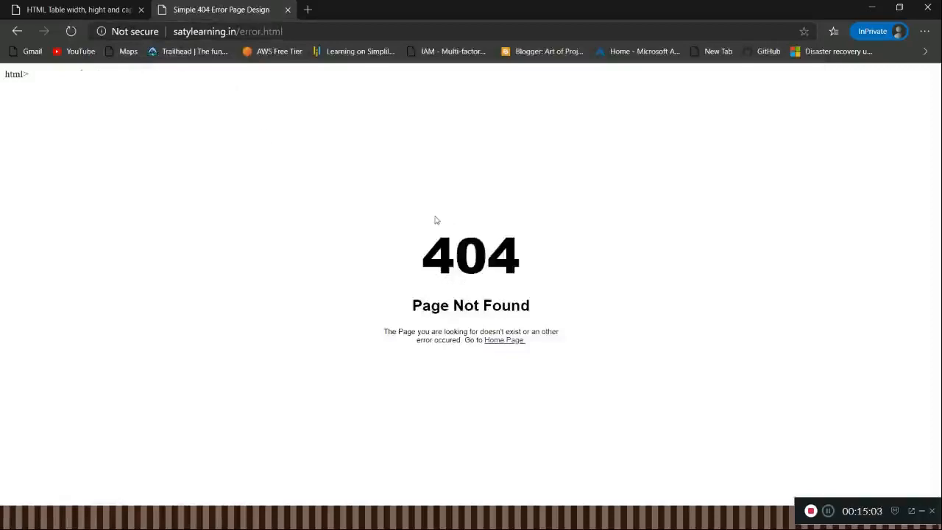
# Step: Return to the AWS console in the regular browser window and open the S3 bucket list
pyautogui.hotkey('alt', 'Tab')
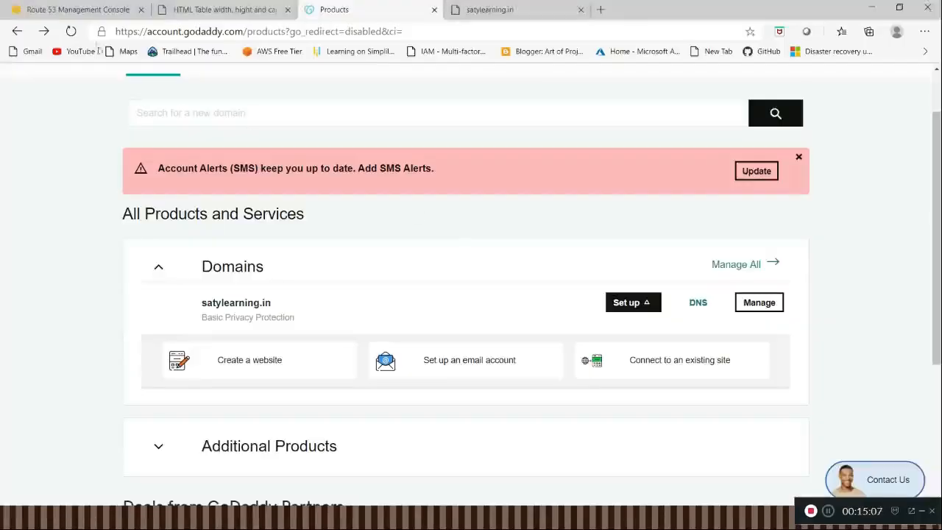
pyautogui.click(49, 10)
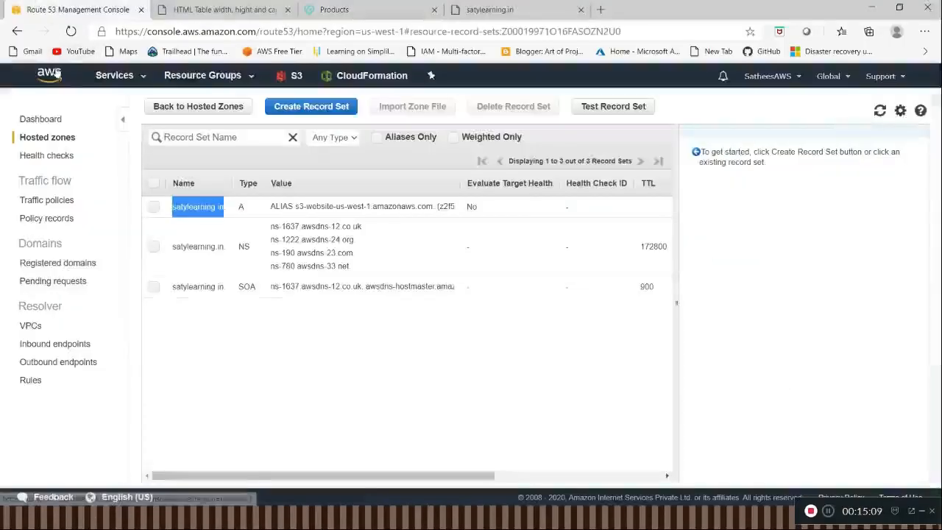
pyautogui.click(118, 80)
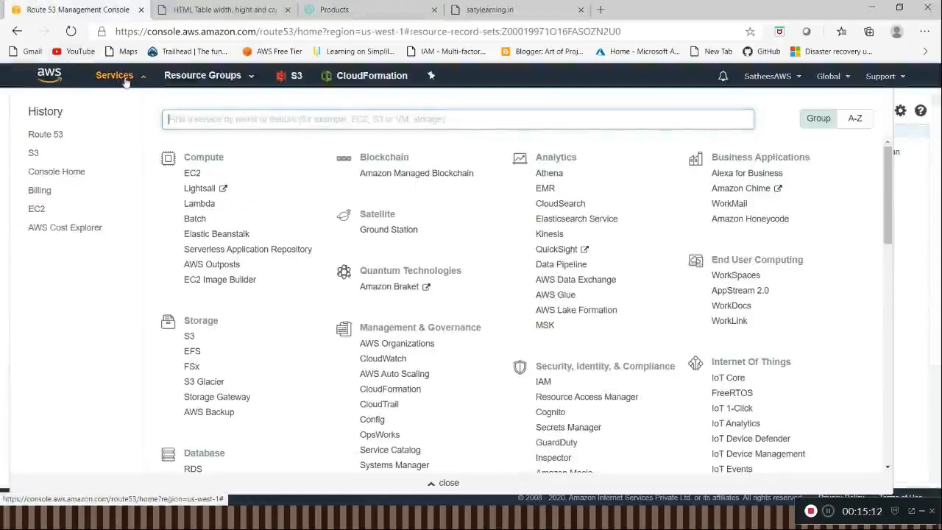
pyautogui.click(34, 153)
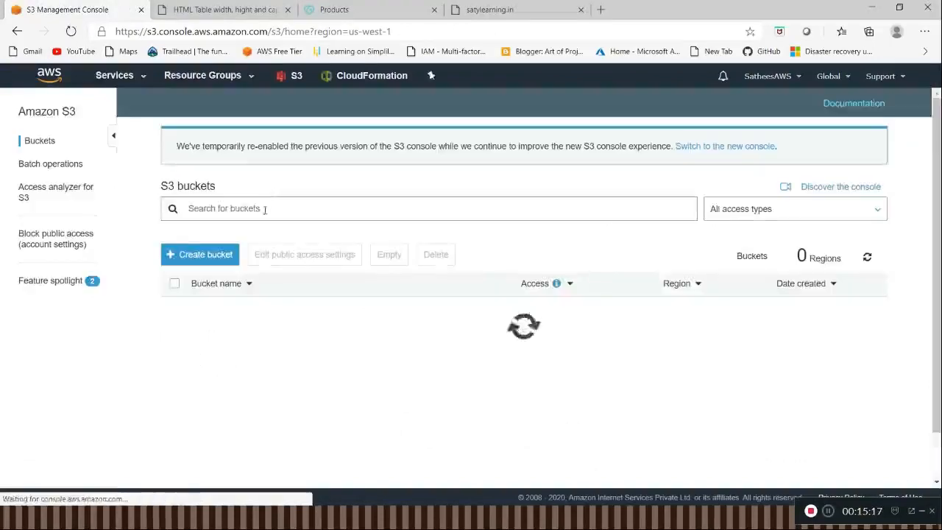
# Step: Start a new S3 bucket named sales.satylearning.in and keep the default configuration options
pyautogui.click(210, 253)
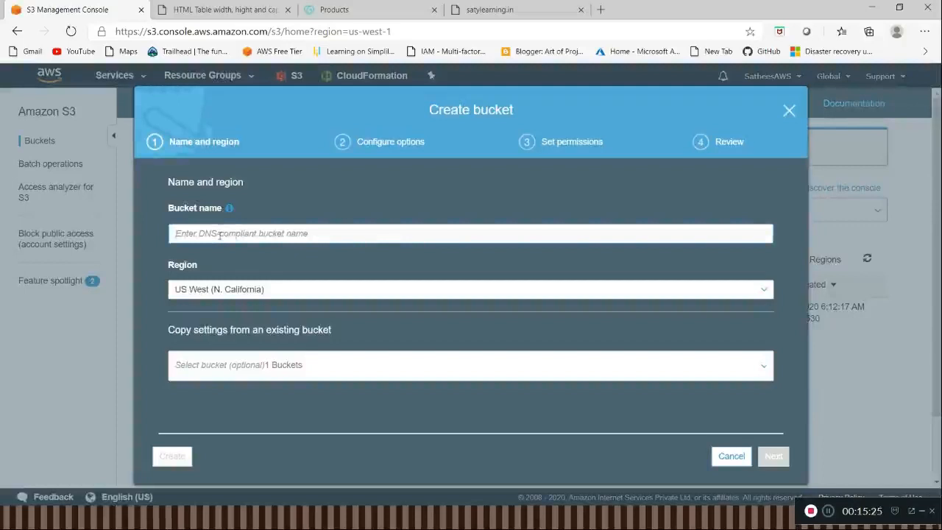
pyautogui.write('sales')
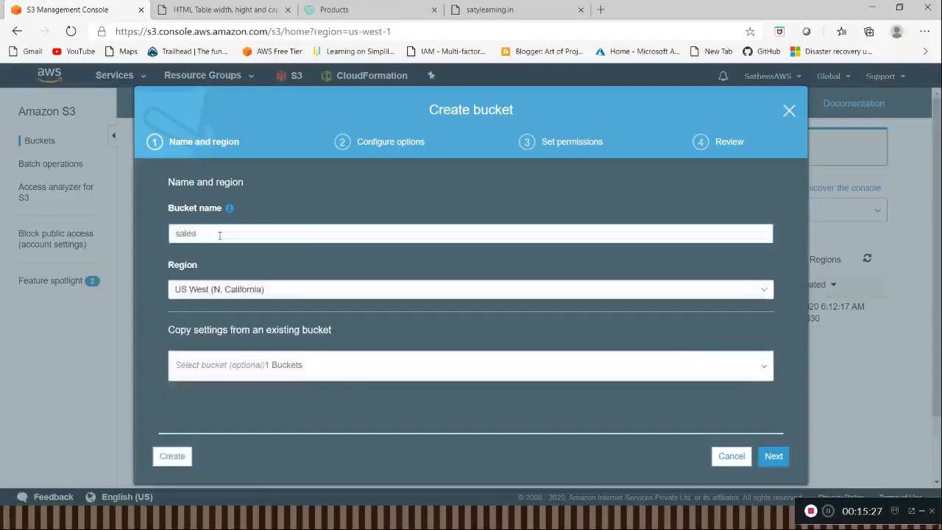
pyautogui.write('.sa')
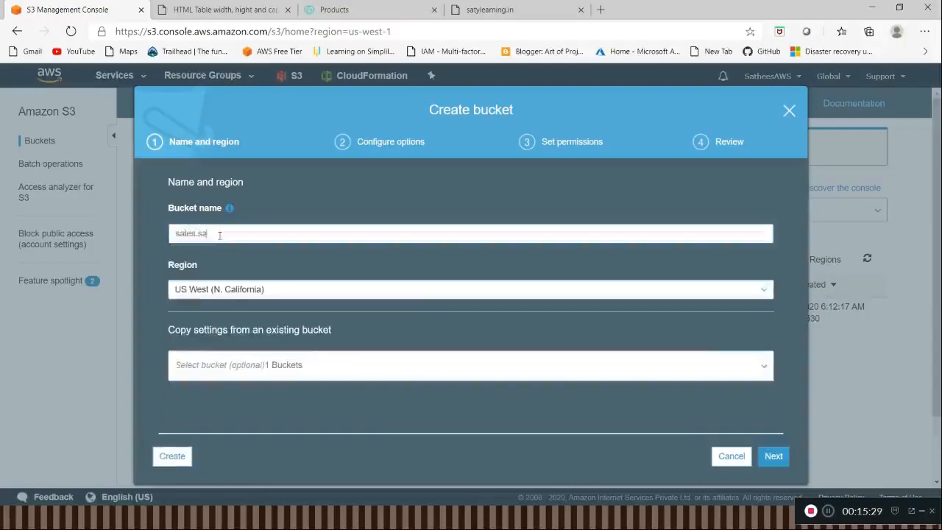
pyautogui.write('tylearning.in')
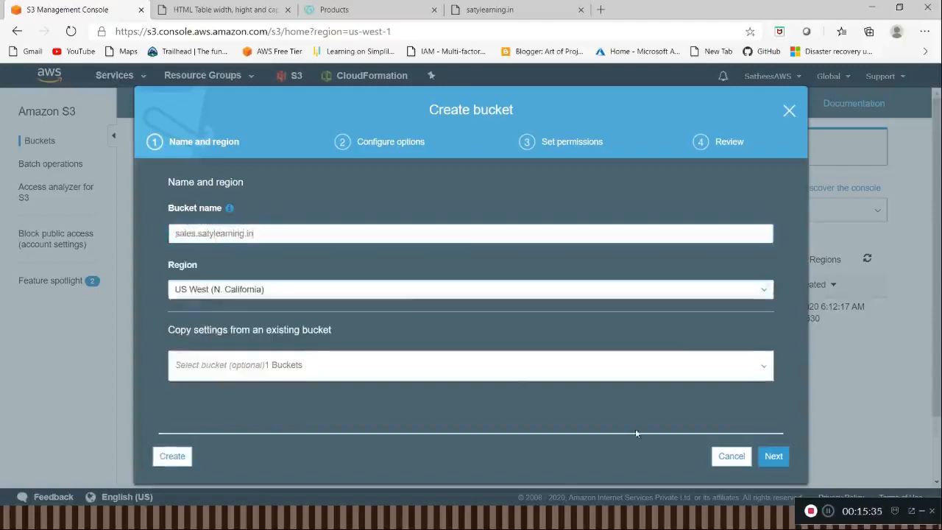
pyautogui.click(773, 457)
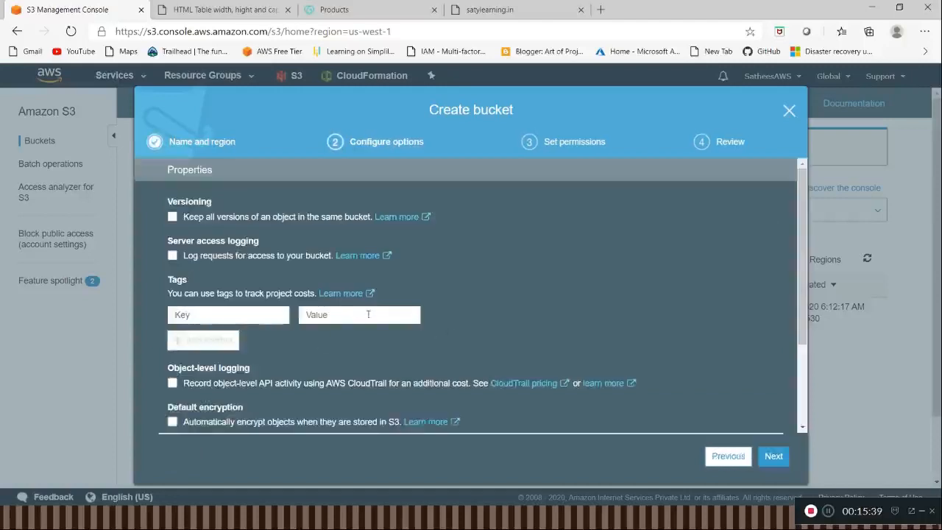
pyautogui.scroll(-3, 368, 314)
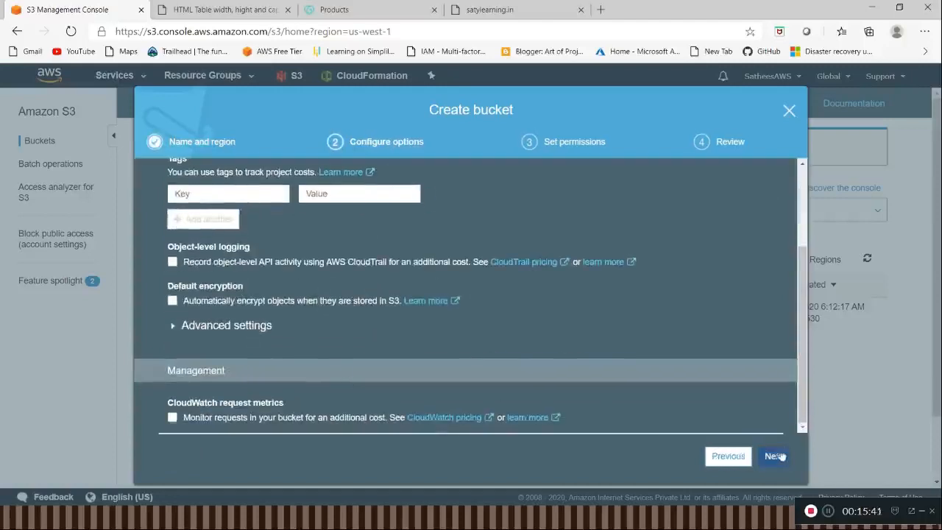
pyautogui.click(777, 456)
# Step: Turn off Block all public access for the new bucket, acknowledge the public access warning and create the bucket
pyautogui.click(184, 294)
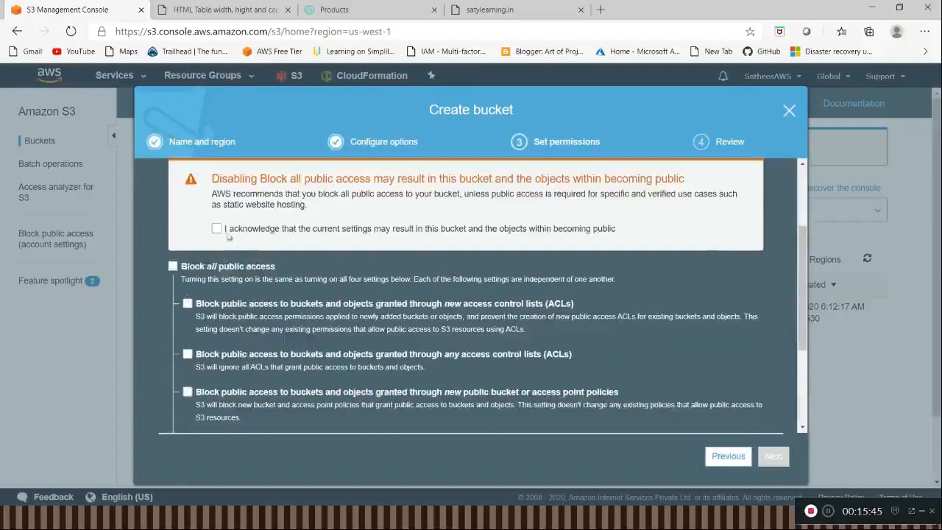
pyautogui.click(217, 229)
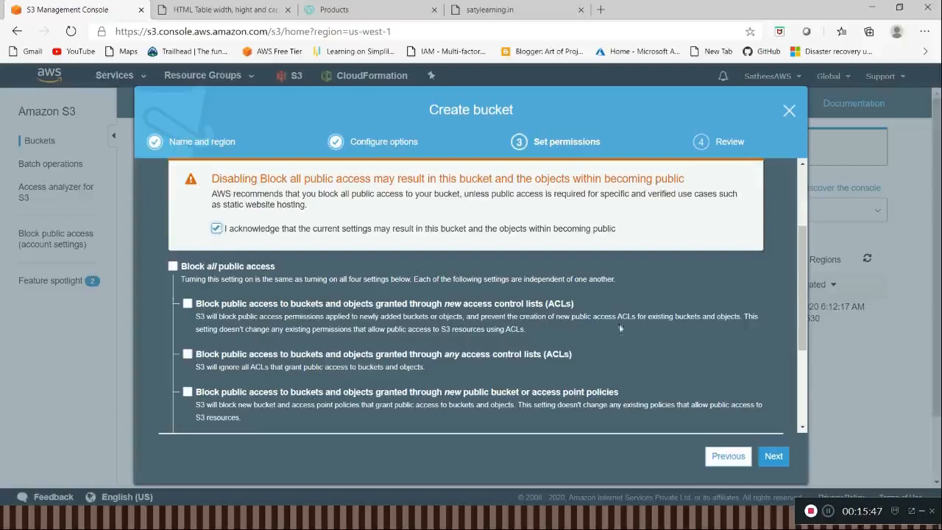
pyautogui.click(771, 462)
pyautogui.click(771, 461)
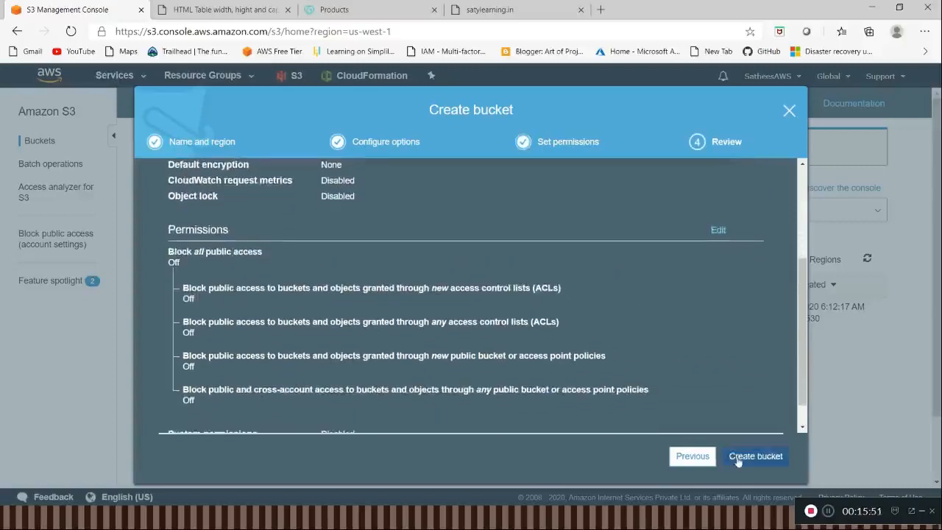
pyautogui.click(730, 457)
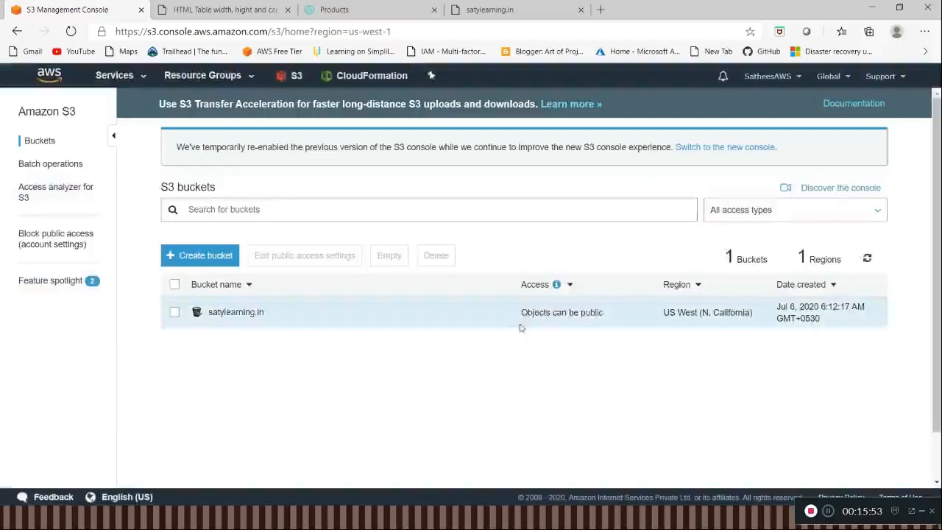
# Step: Switch to Notepad++ and create a new blank document
pyautogui.hotkey('alt', 'Tab')
pyautogui.hotkey('alt', 'Tab')
pyautogui.hotkey('alt', 'Tab')
pyautogui.hotkey('alt', 'Tab')
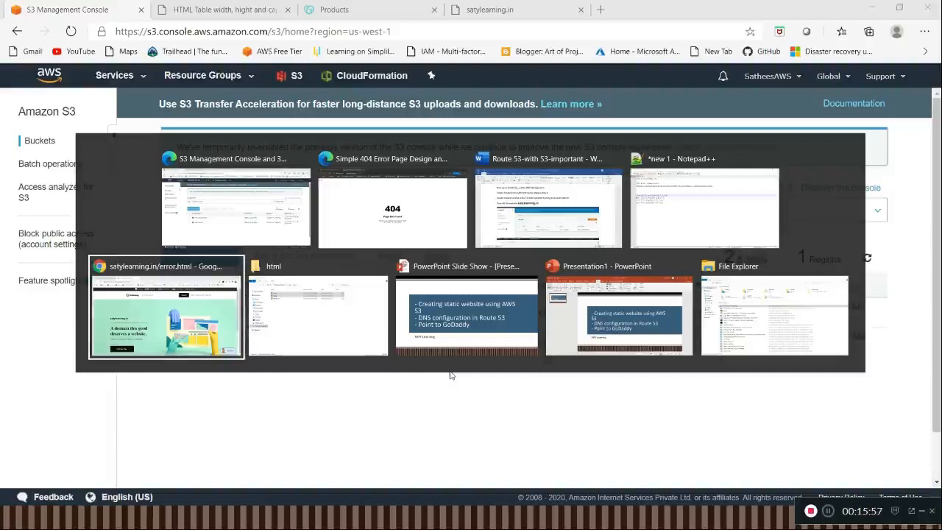
pyautogui.hotkey('alt', 'Tab')
pyautogui.hotkey('alt', 'Tab')
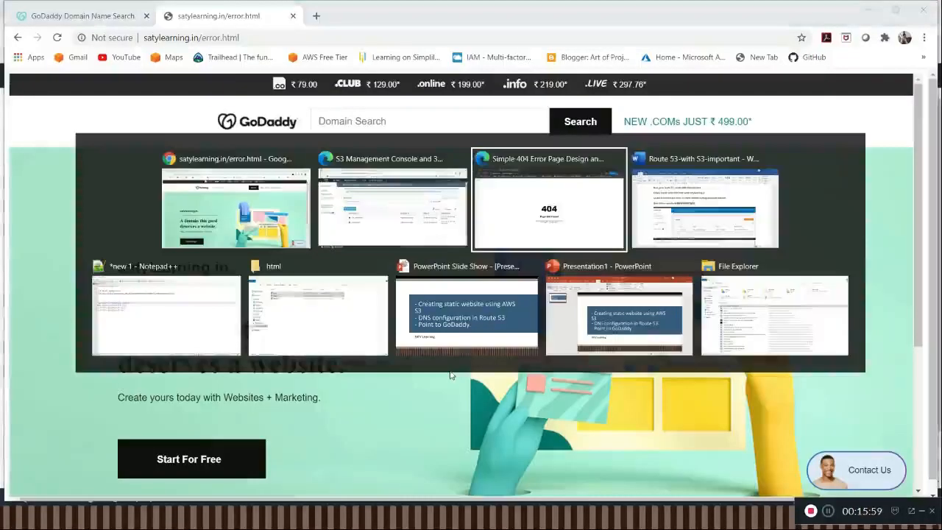
pyautogui.hotkey('alt', 'Tab')
pyautogui.hotkey('alt', 'Tab')
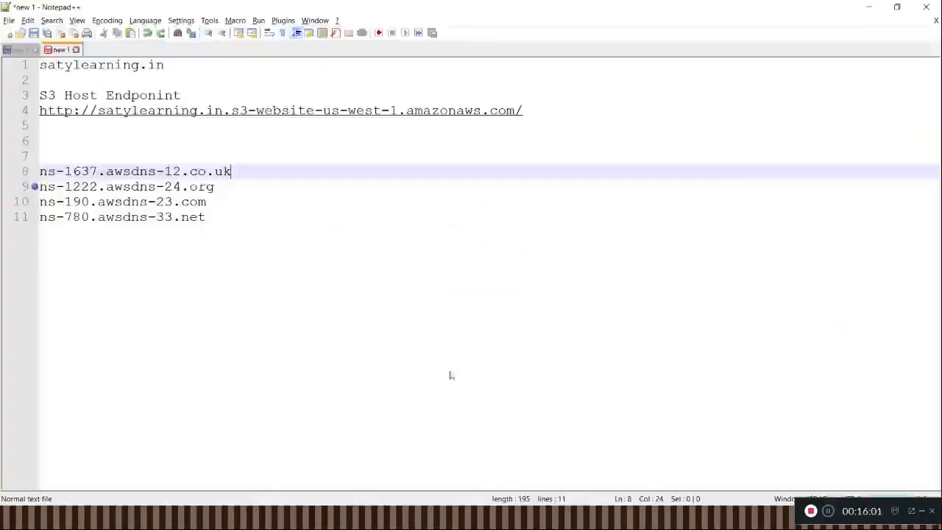
pyautogui.hotkey('alt', 'f')
pyautogui.press('Return')
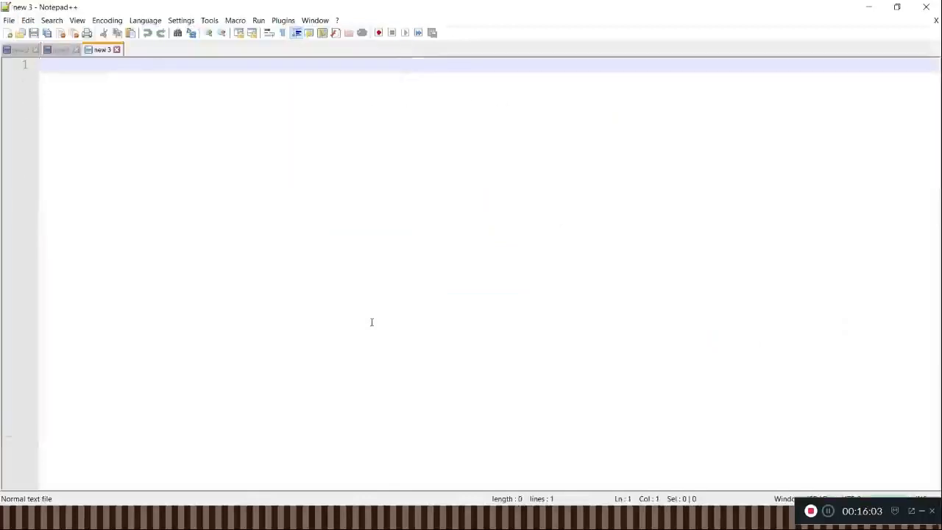
pyautogui.write('sa')
pyautogui.press('BackSpace')
pyautogui.press('BackSpace')
pyautogui.write('inde')
pyautogui.press('BackSpace')
pyautogui.press('BackSpace')
pyautogui.press('BackSpace')
pyautogui.press('BackSpace')
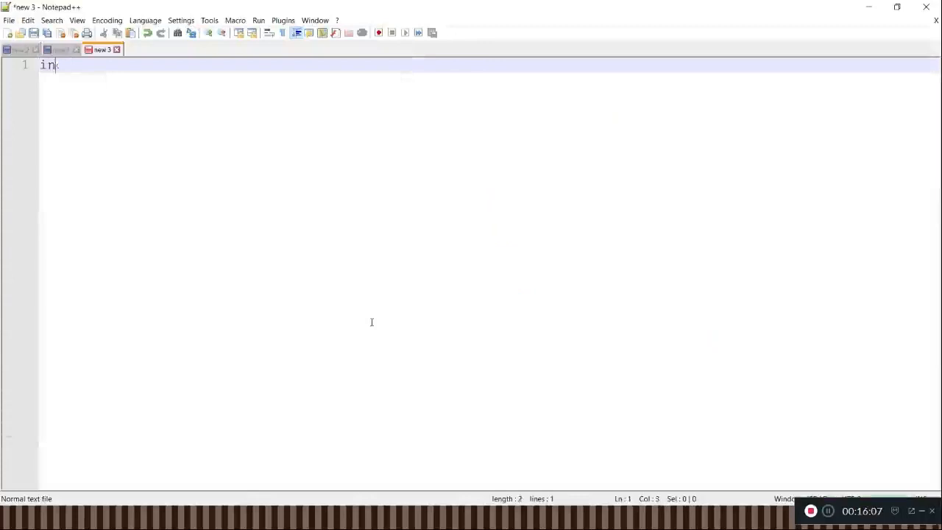
# Step: Write a level-one HTML heading reading Sales Department as the page content, with opening and closing heading tags
pyautogui.write('<h1?')
pyautogui.press('BackSpace')
pyautogui.write('>')
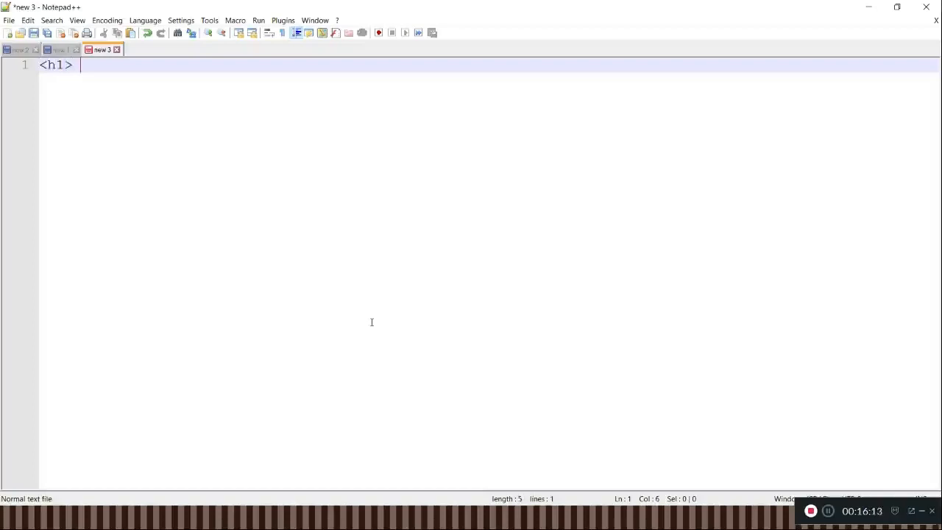
pyautogui.write(' Sales Departmentr')
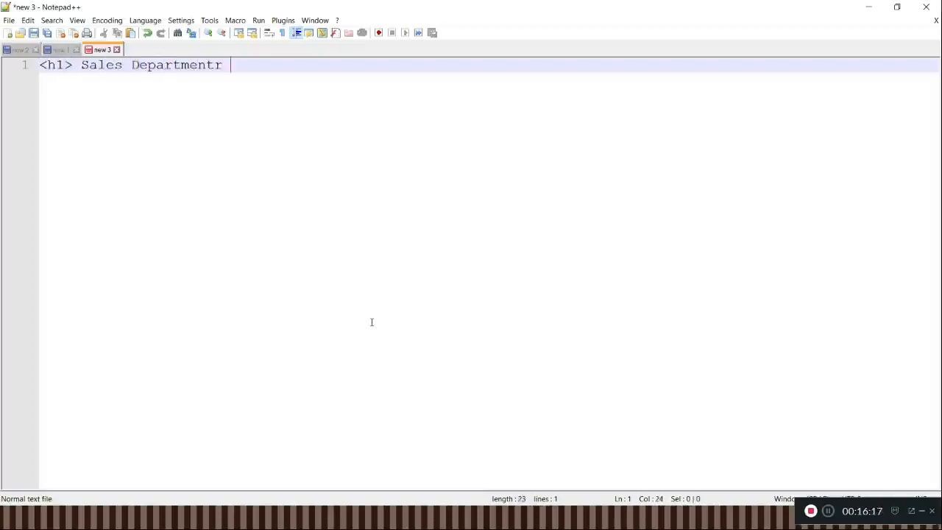
pyautogui.press('BackSpace')
pyautogui.write('</')
pyautogui.write('H2')
pyautogui.press('BackSpace')
pyautogui.write('1>')
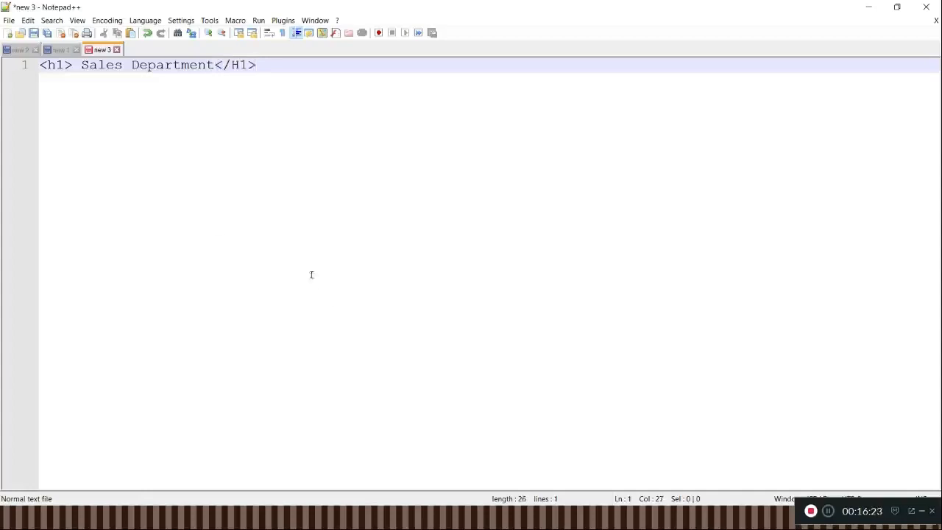
# Step: Start saving the document under a new name and create a sales folder inside D:\test as the save location
pyautogui.click(11, 22)
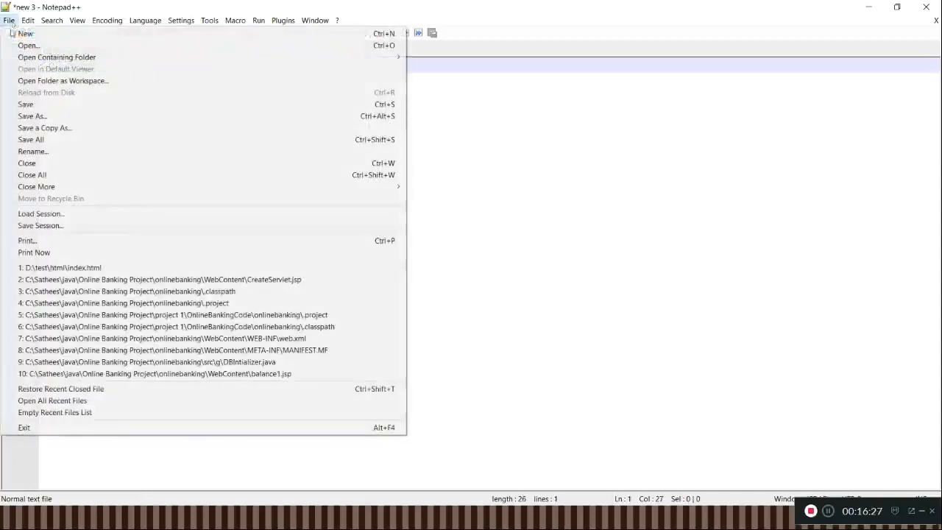
pyautogui.click(30, 117)
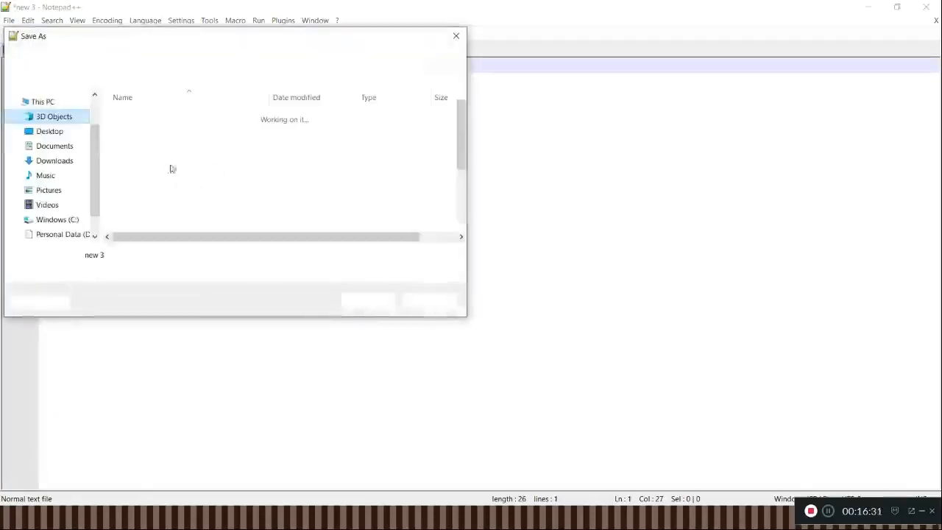
pyautogui.click(59, 234)
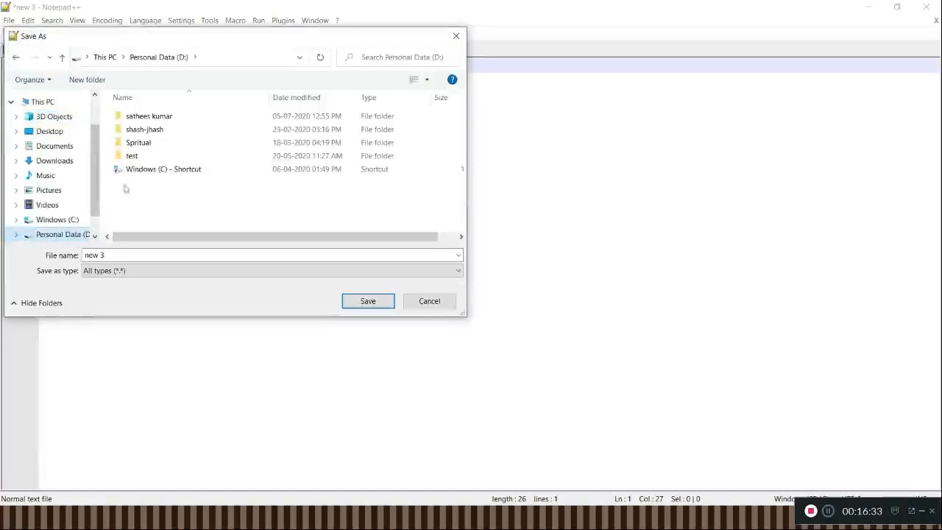
pyautogui.click(140, 158)
pyautogui.doubleClick(139, 158)
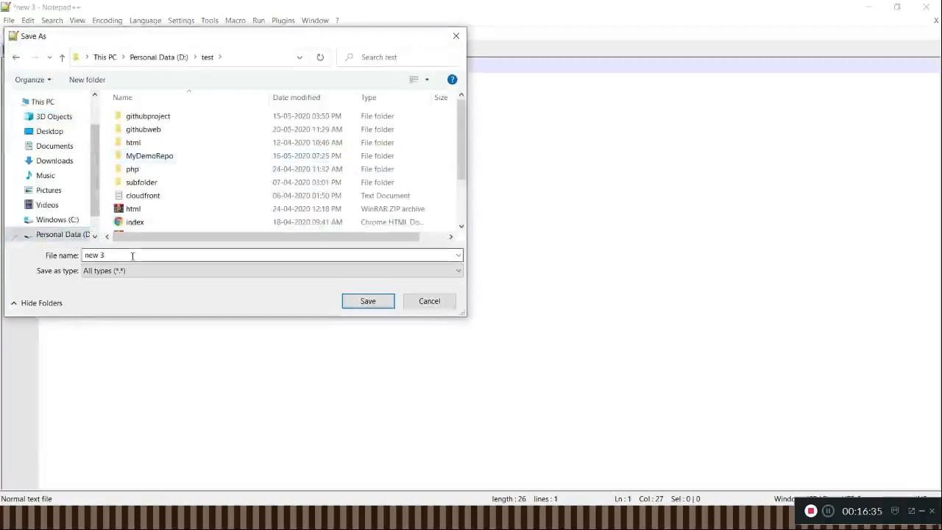
pyautogui.rightClick(435, 133)
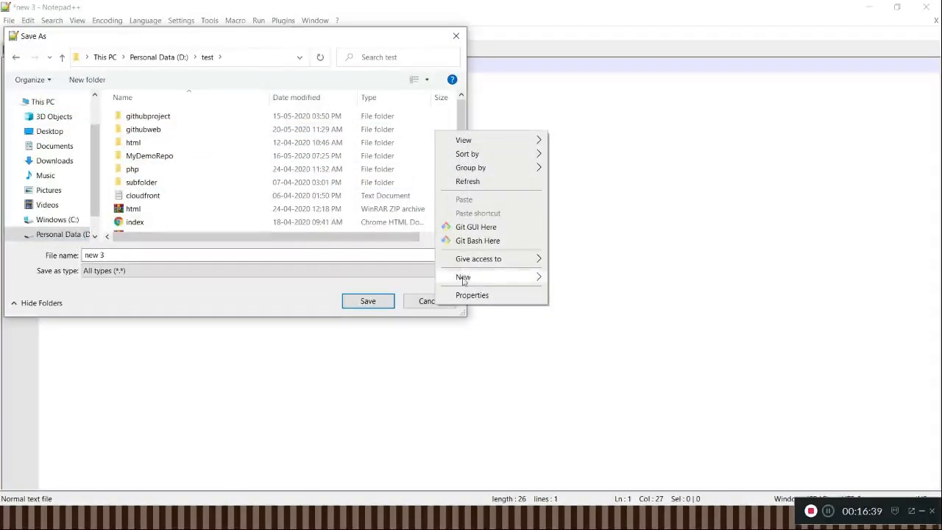
pyautogui.moveTo(463, 280)
pyautogui.click(576, 278)
pyautogui.write('s')
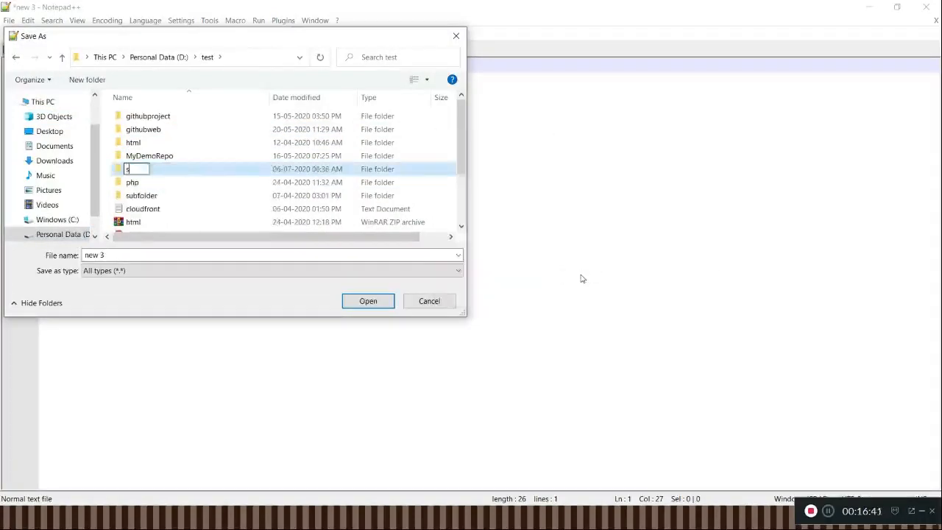
pyautogui.write('aies')
pyautogui.press('Return')
pyautogui.press('Return')
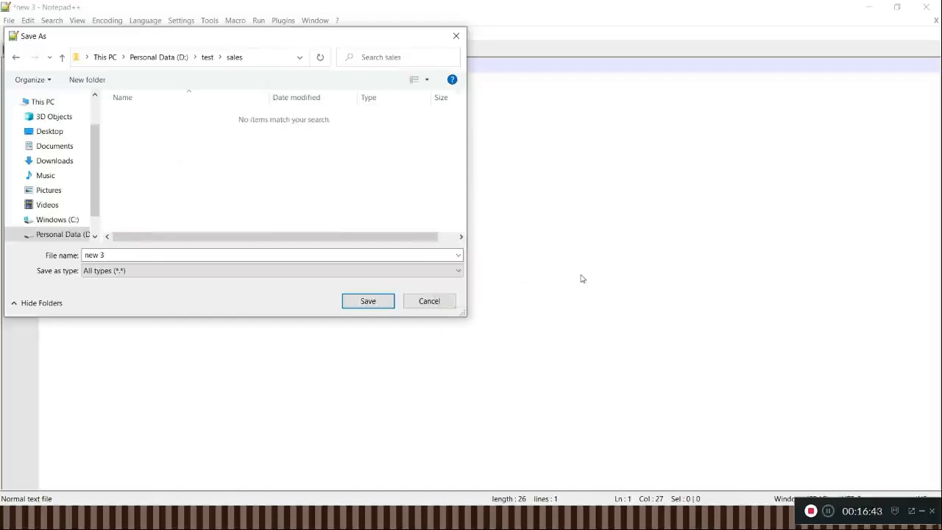
pyautogui.click(216, 259)
pyautogui.write('index.html')
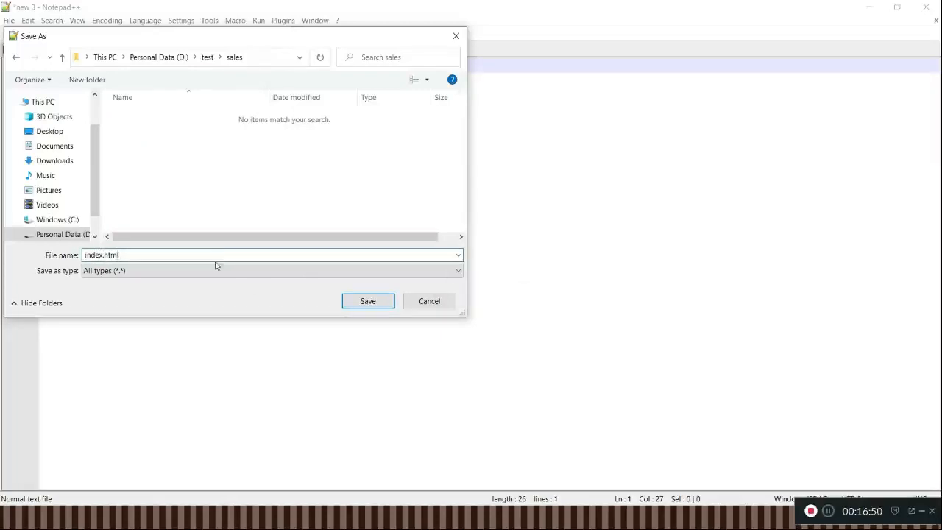
pyautogui.click(217, 270)
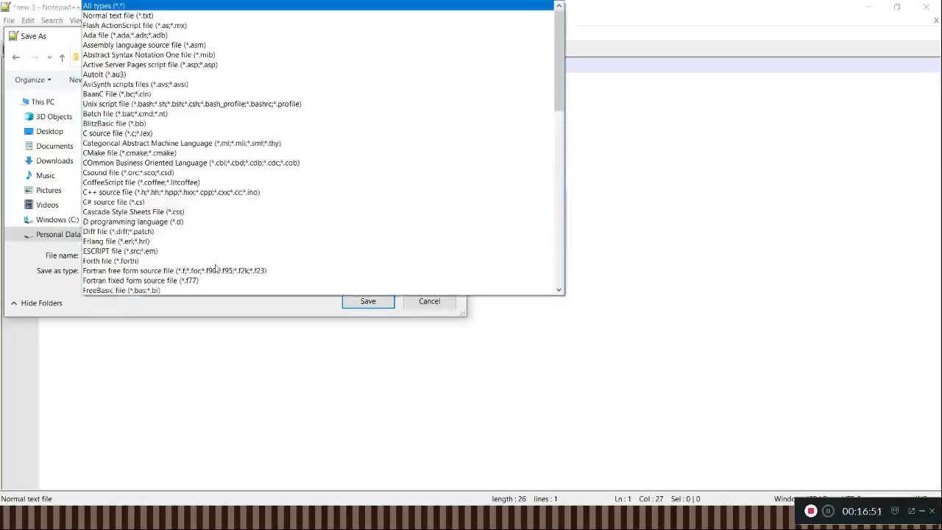
pyautogui.press('t')
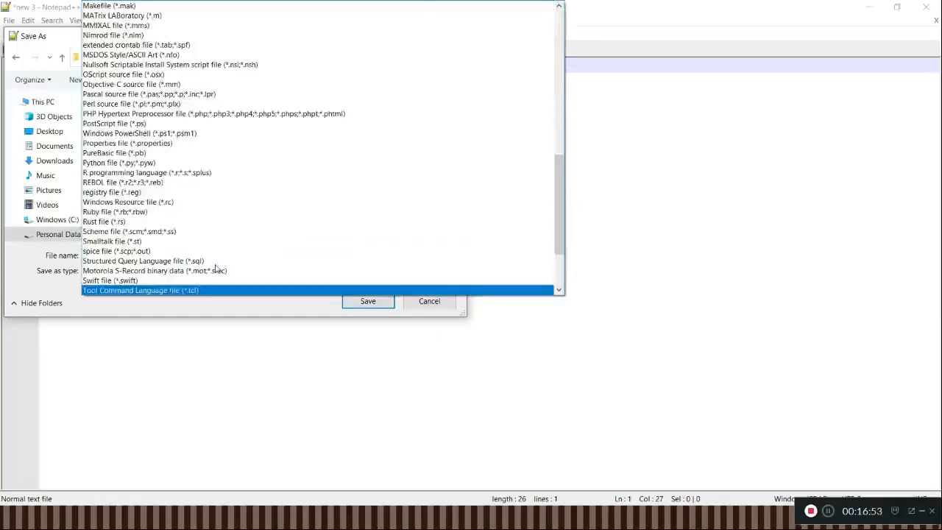
pyautogui.press('h')
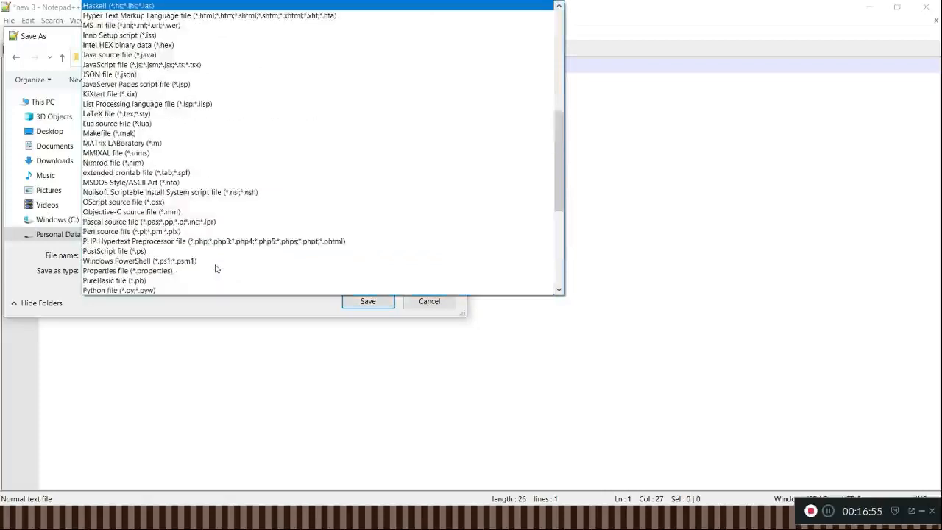
pyautogui.press('Return')
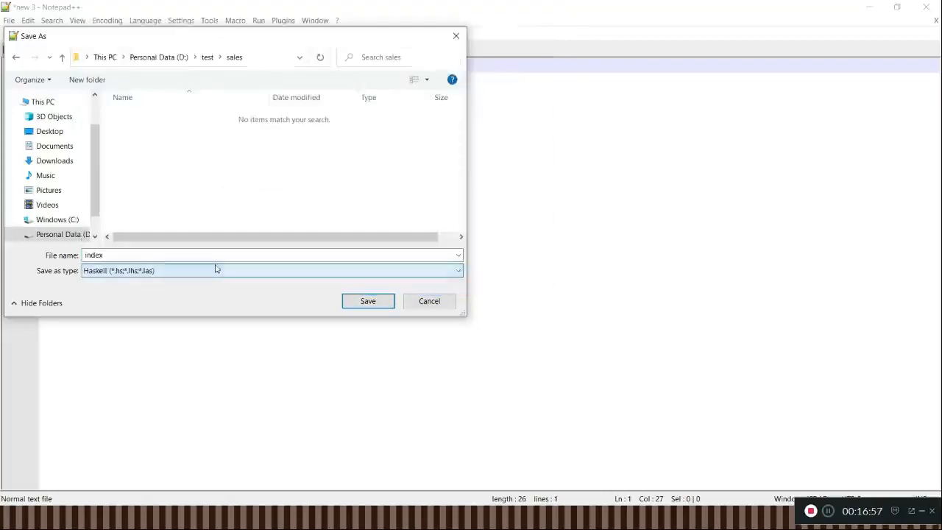
pyautogui.click(216, 272)
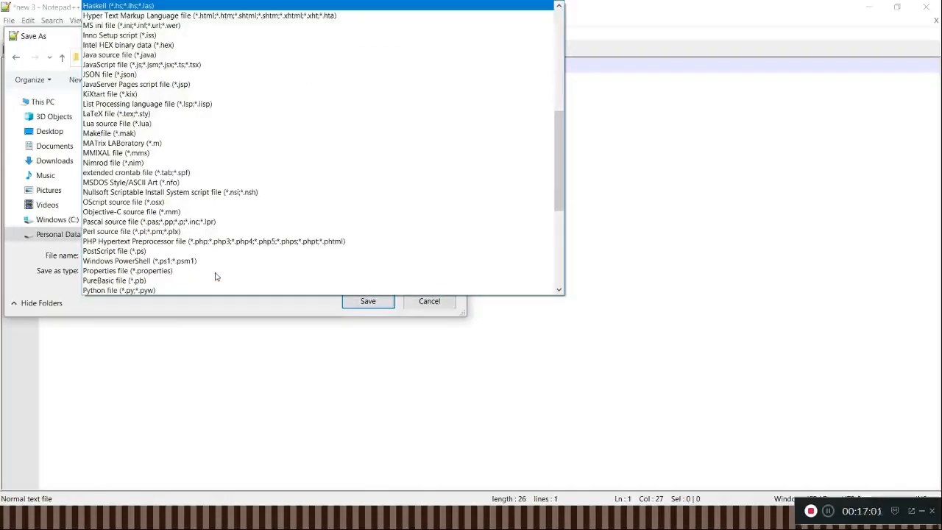
pyautogui.press('i')
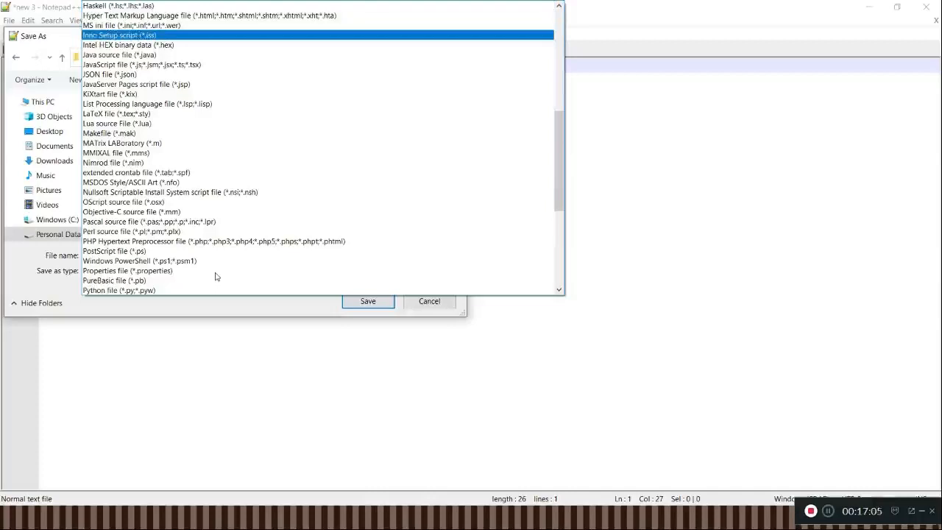
pyautogui.press('a')
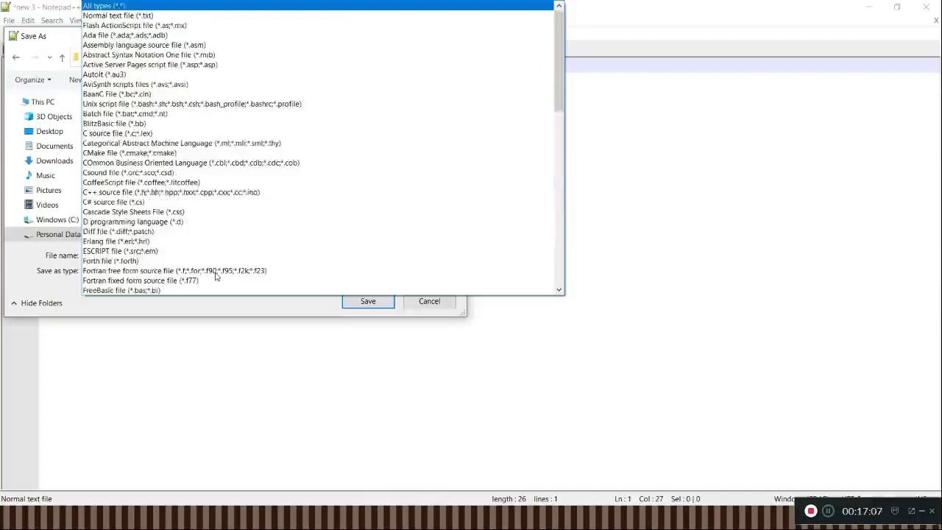
pyautogui.press('Return')
# Step: Save the page as "index.html" in the sales folder and switch back to the S3 console in the browser
pyautogui.doubleClick(193, 255)
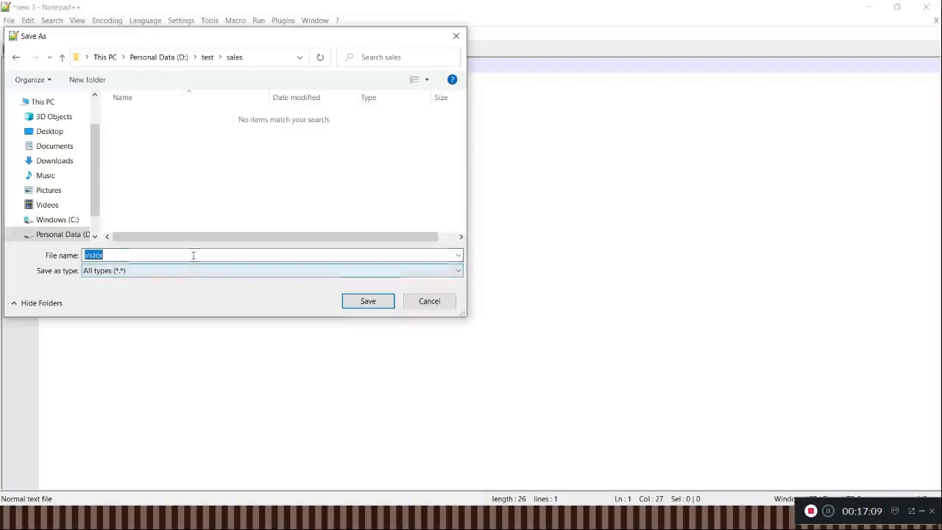
pyautogui.write('"inde')
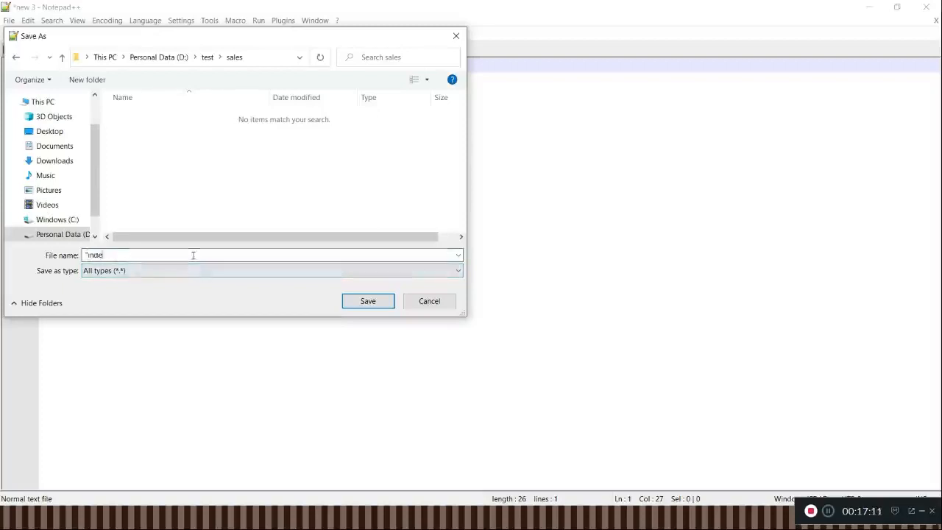
pyautogui.write('x.html"')
pyautogui.click(372, 306)
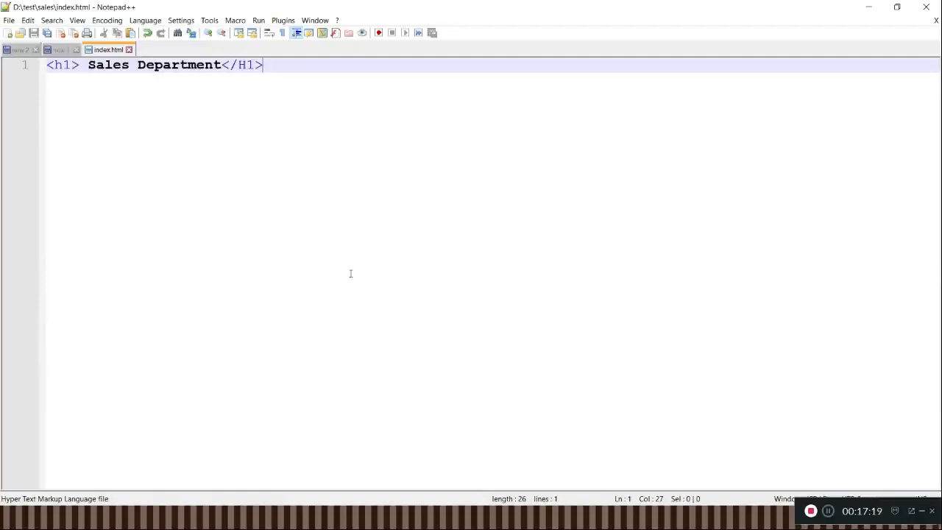
pyautogui.hotkey('alt', 'Tab')
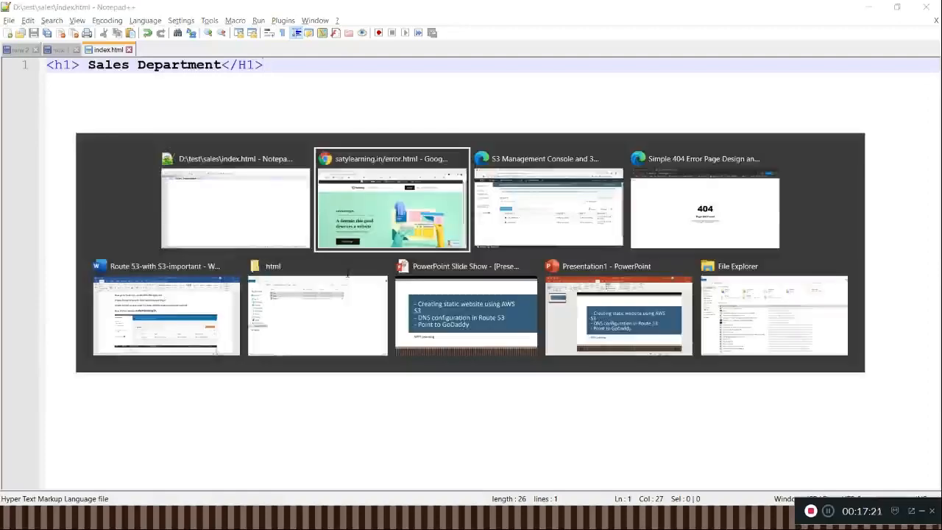
pyautogui.hotkey('alt', 'Tab')
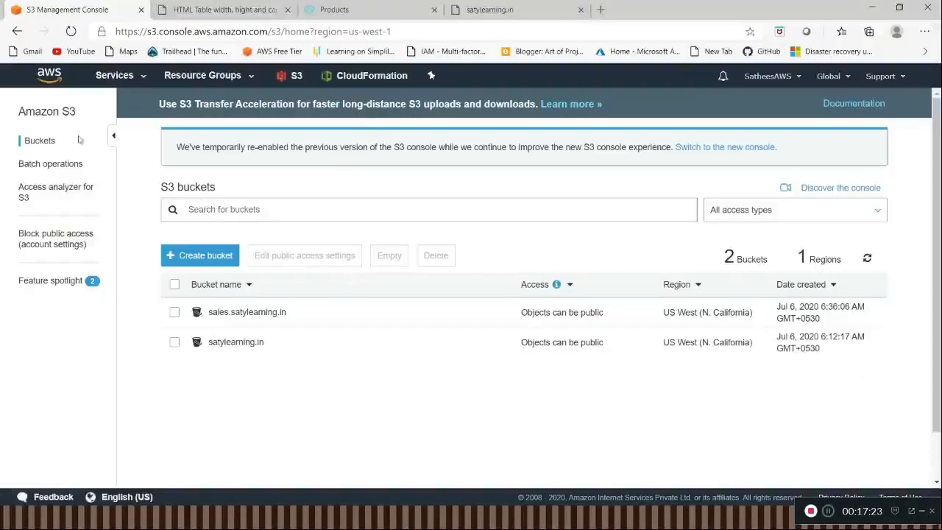
pyautogui.click(136, 78)
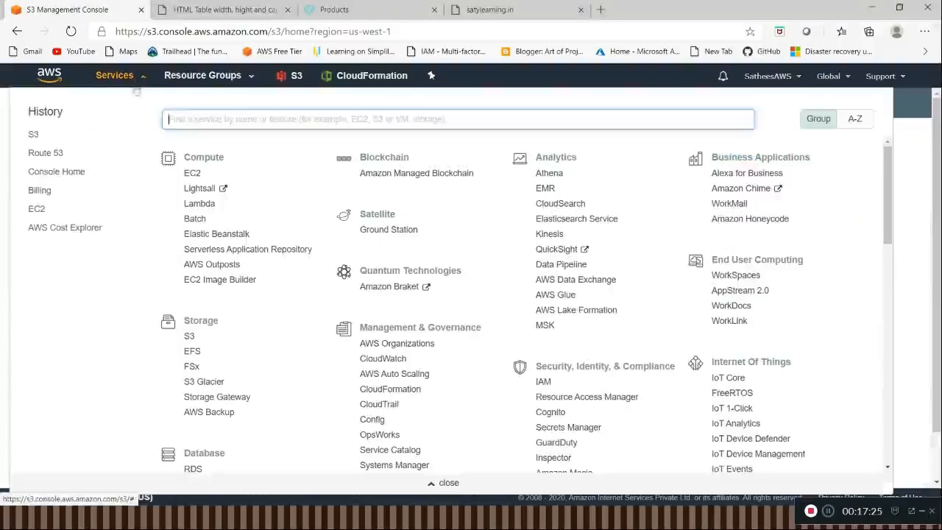
pyautogui.click(41, 155)
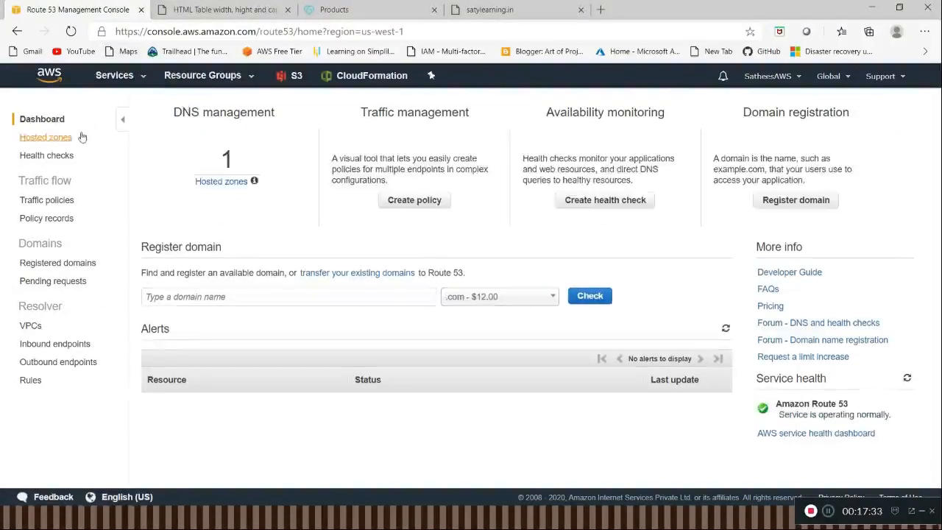
pyautogui.click(144, 84)
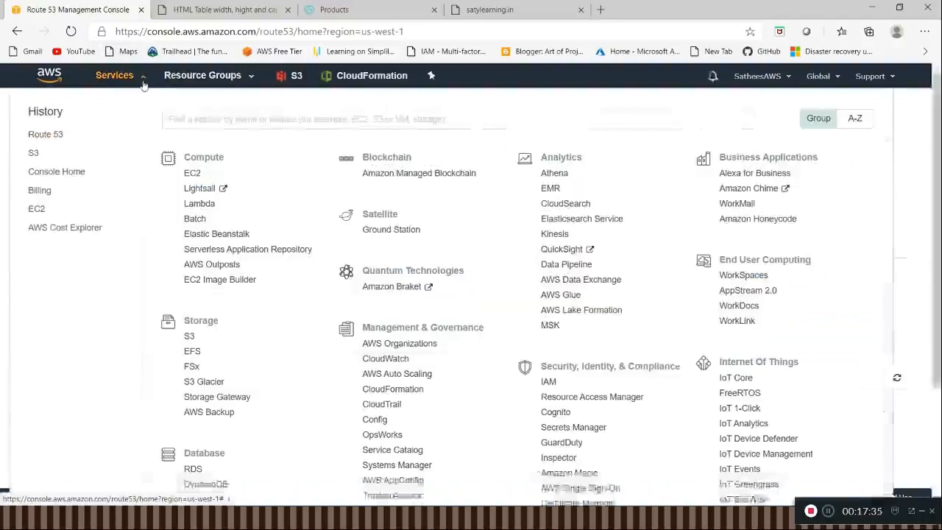
pyautogui.click(34, 153)
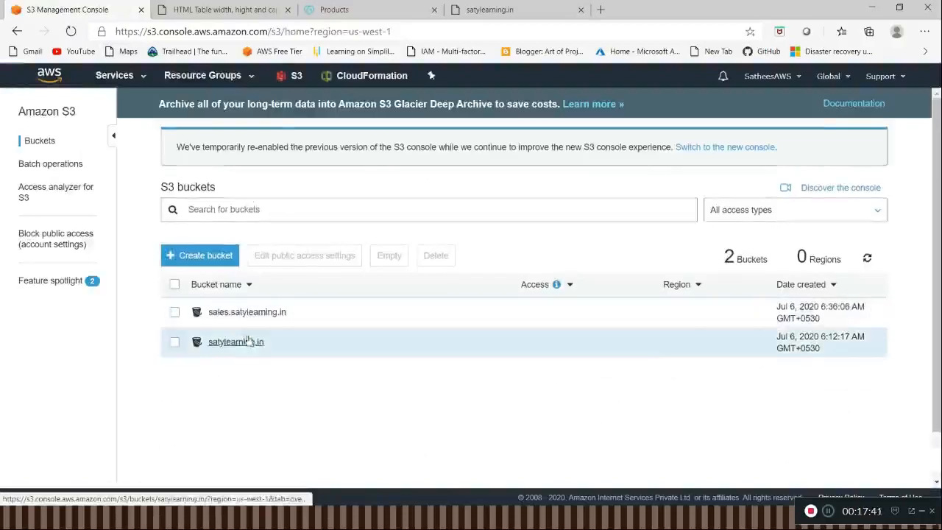
# Step: Start a file upload in the sales.satylearning.in bucket and open the D:\test\sales folder in File Explorer
pyautogui.click(248, 312)
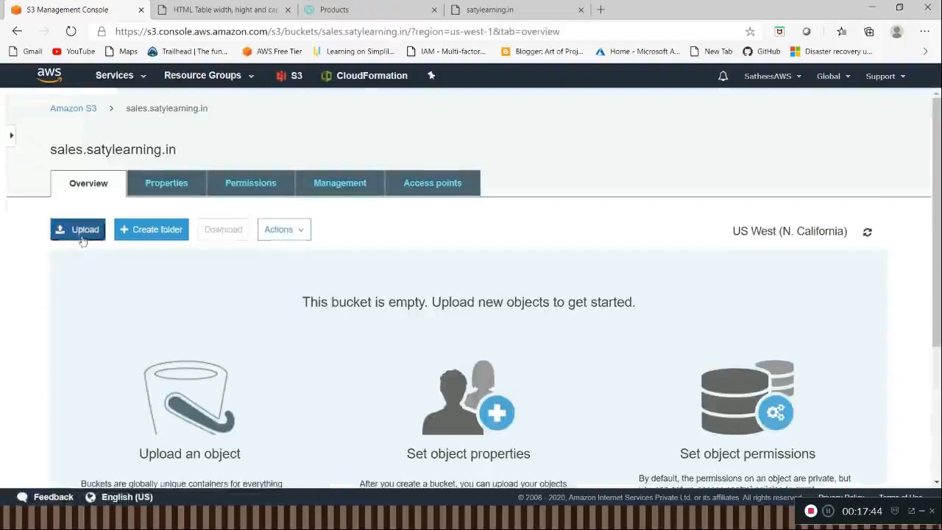
pyautogui.click(83, 236)
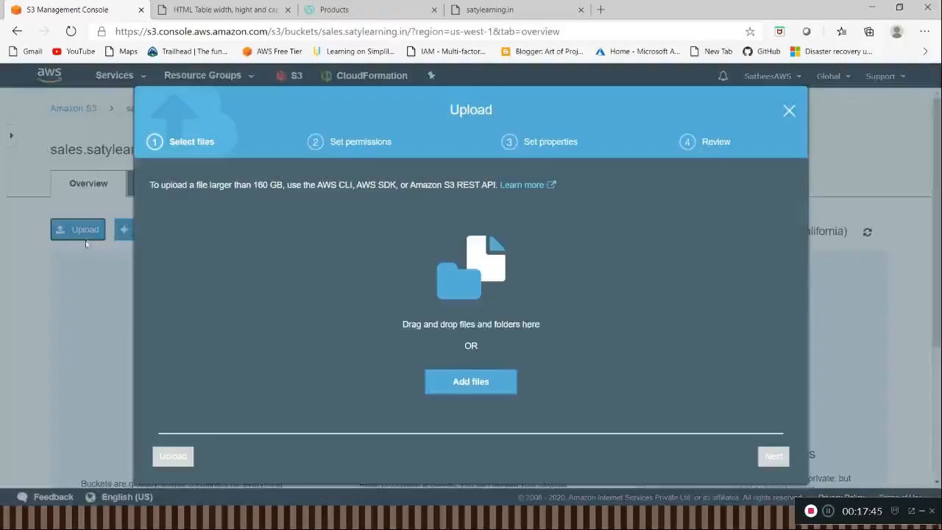
pyautogui.hotkey('alt', 'Tab')
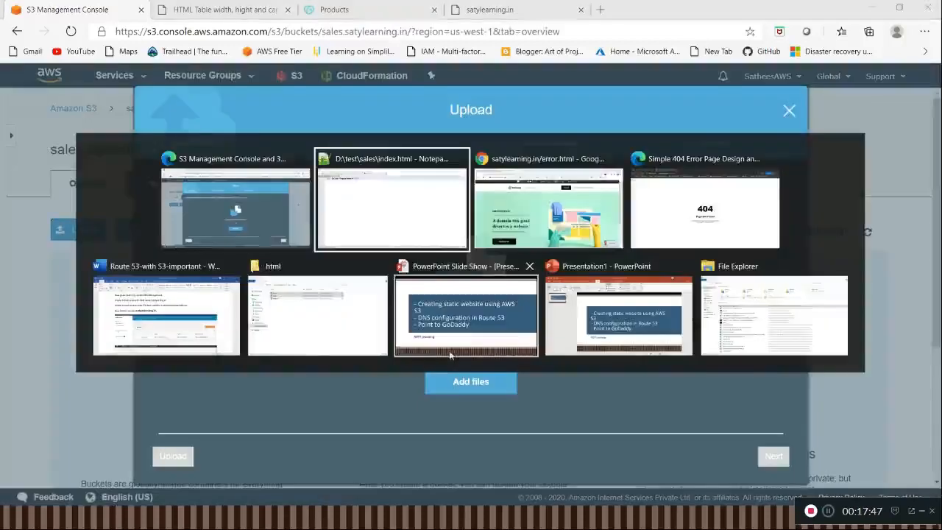
pyautogui.hotkey('alt', 'Tab')
pyautogui.hotkey('alt', 'Tab')
pyautogui.hotkey('alt', 'Tab')
pyautogui.hotkey('alt', 'Tab')
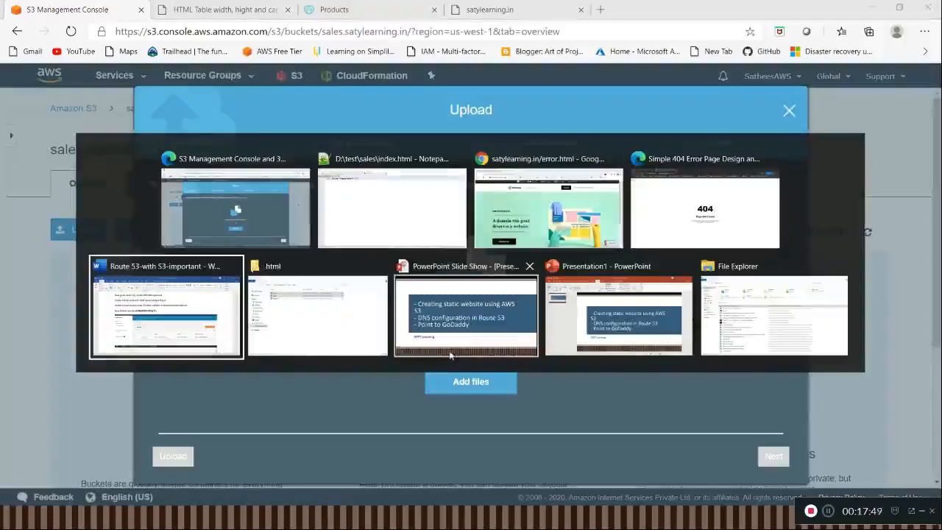
pyautogui.click(333, 60)
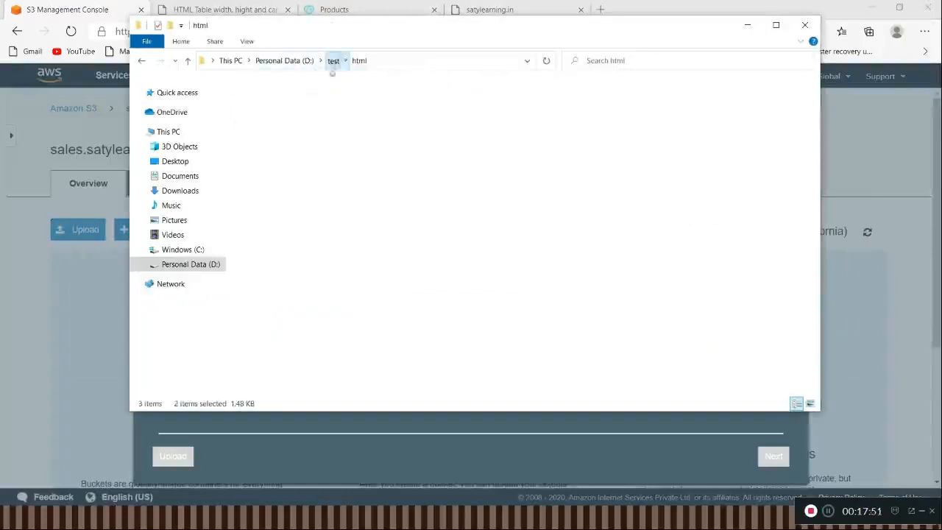
pyautogui.press('s')
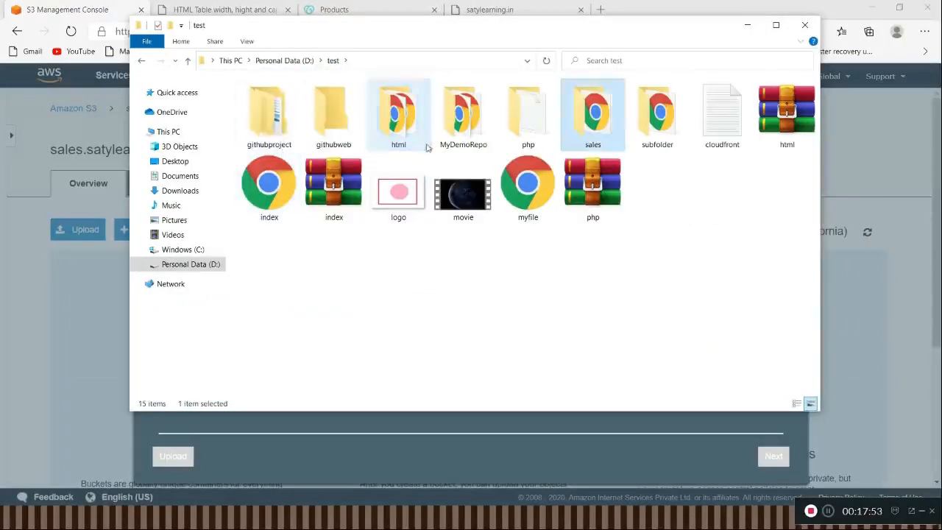
pyautogui.doubleClick(593, 118)
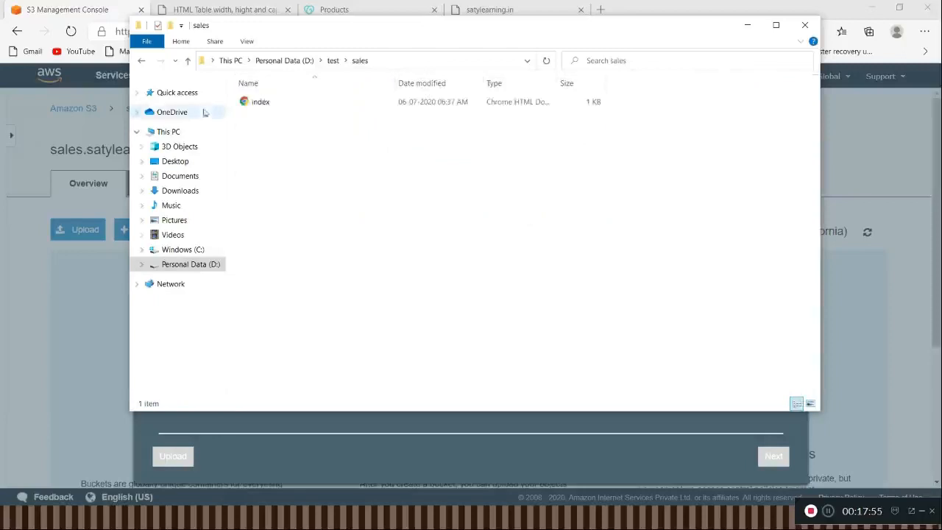
# Step: Add the index file from the D:\test\sales folder to the upload for the sales.satylearning.in bucket
pyautogui.moveTo(252, 102); pyautogui.dragTo(309, 295)
pyautogui.hotkey('alt', 'Tab')
pyautogui.hotkey('alt', 'Tab')
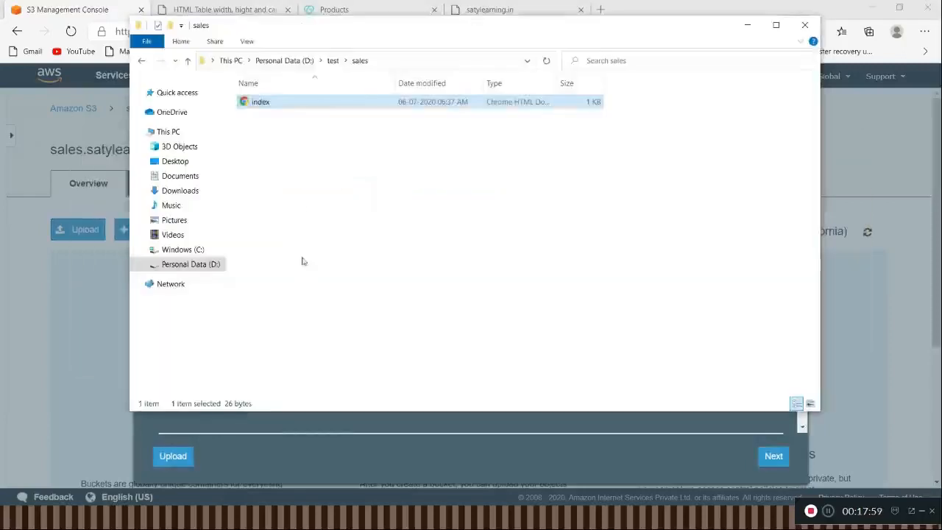
# Step: Add the error file from the D:\test\html folder to the same bucket upload
pyautogui.click(331, 62)
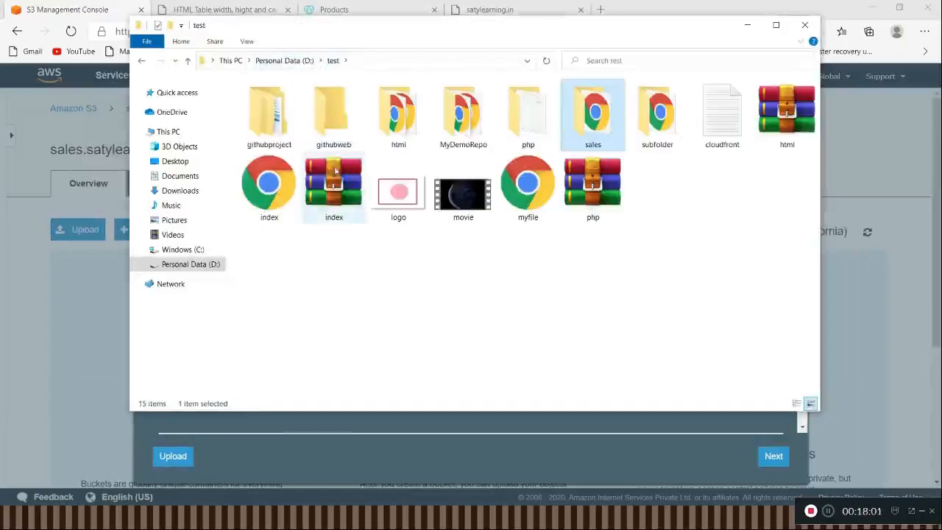
pyautogui.doubleClick(398, 116)
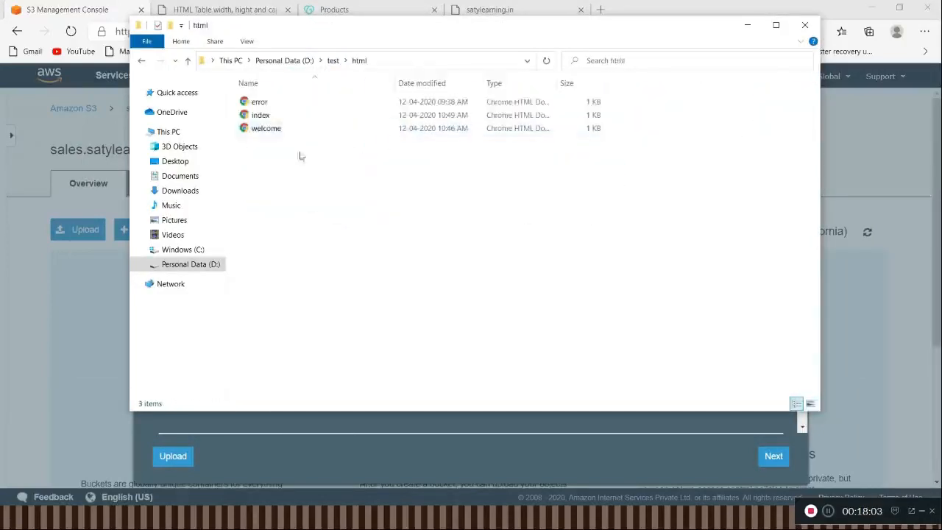
pyautogui.moveTo(280, 102); pyautogui.dragTo(341, 170)
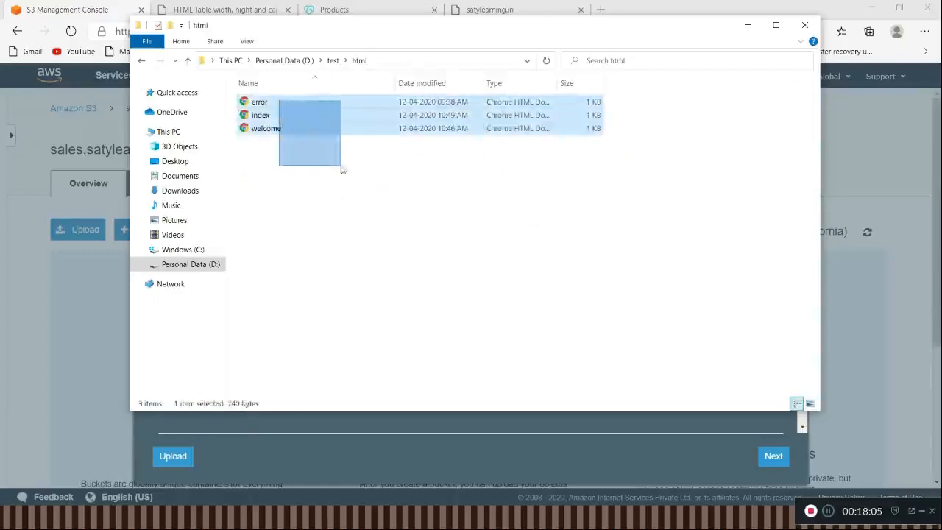
pyautogui.hotkey('alt', 'Tab')
pyautogui.hotkey('alt', 'Tab')
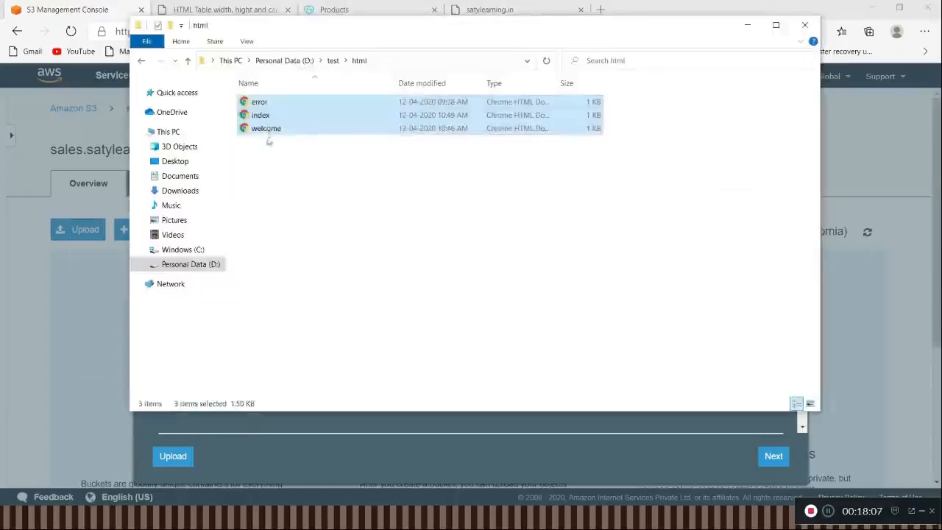
pyautogui.click(276, 102)
pyautogui.moveTo(276, 102); pyautogui.dragTo(383, 346)
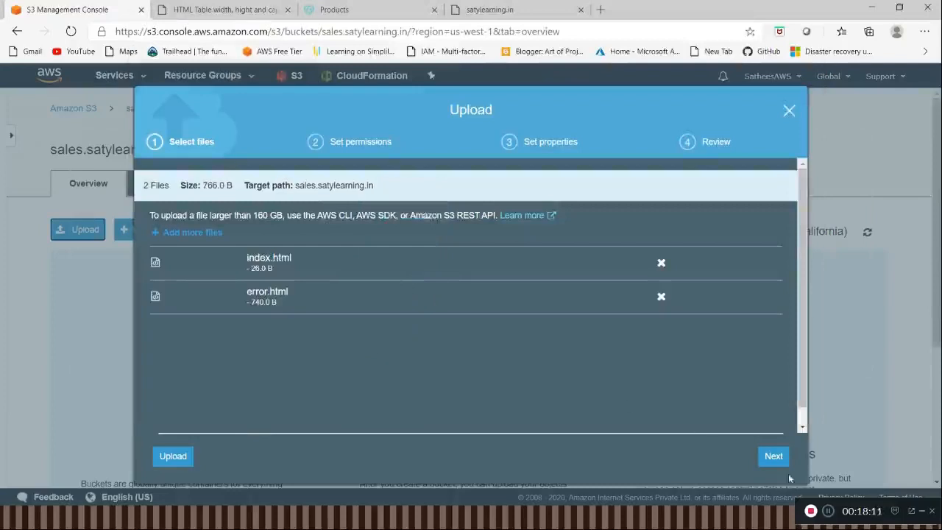
# Step: Grant public read access to the objects, keep the default properties and upload both files to the bucket
pyautogui.click(773, 457)
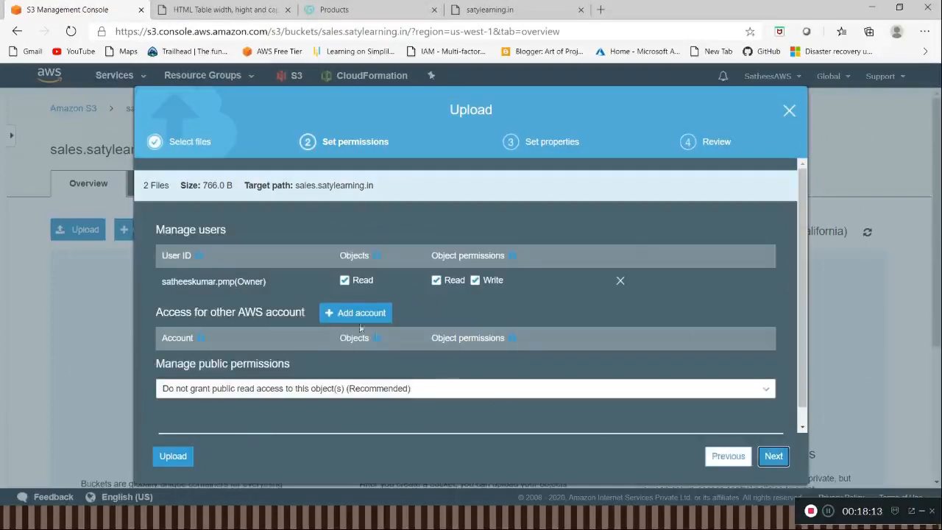
pyautogui.scroll(-1, 331, 377)
pyautogui.click(322, 376)
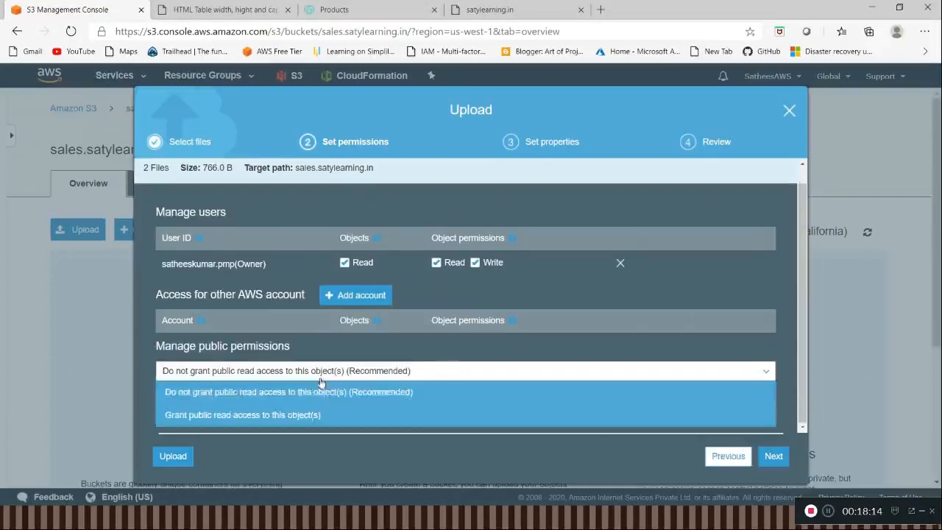
pyautogui.doubleClick(309, 414)
pyautogui.scroll(-2, 516, 401)
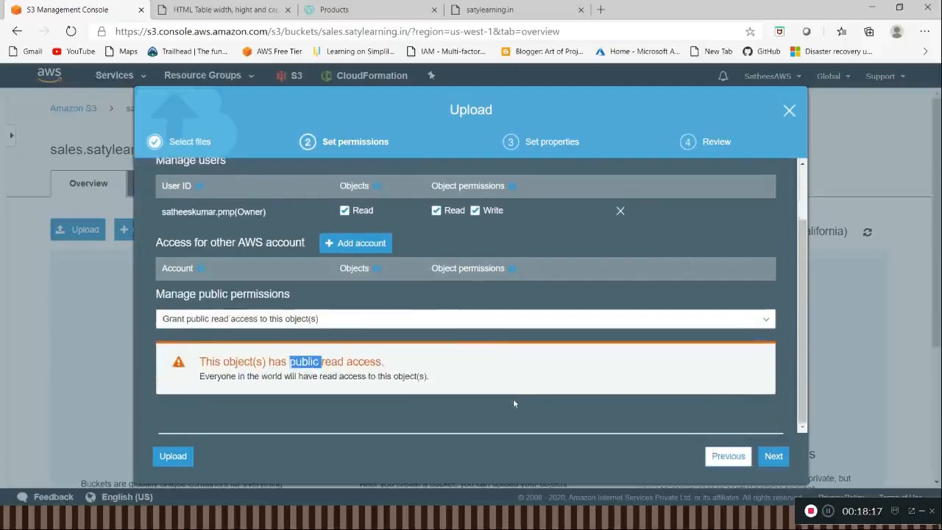
pyautogui.doubleClick(774, 457)
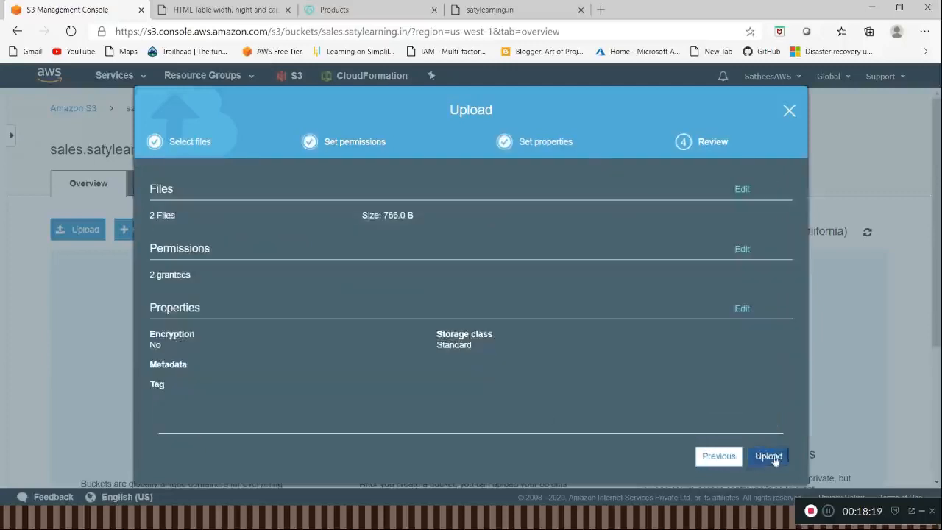
pyautogui.click(759, 458)
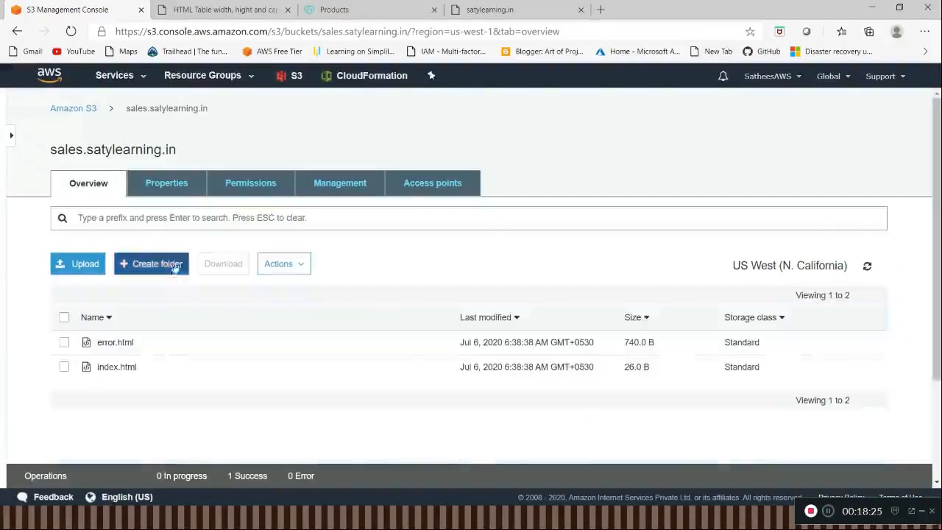
# Step: Open the static website hosting settings of the sales.satylearning.in bucket and choose to use this bucket to host a website
pyautogui.click(248, 189)
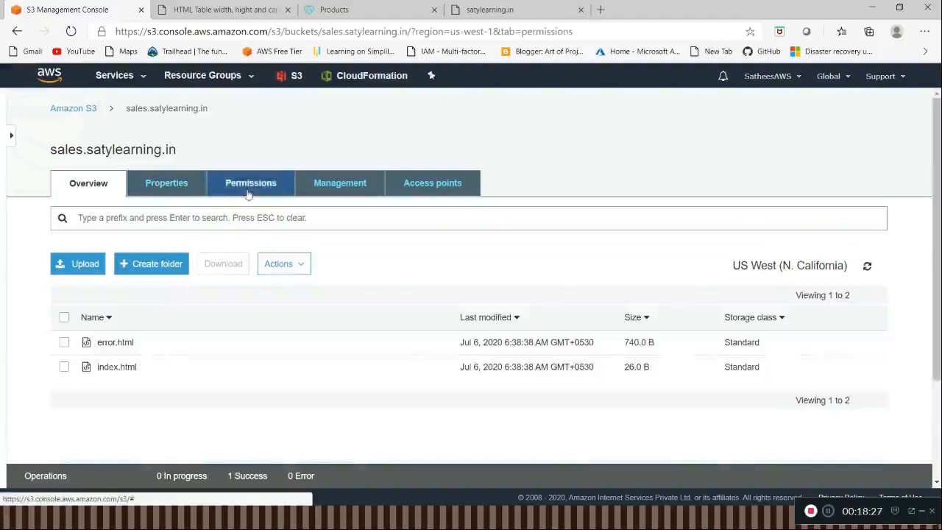
pyautogui.click(166, 190)
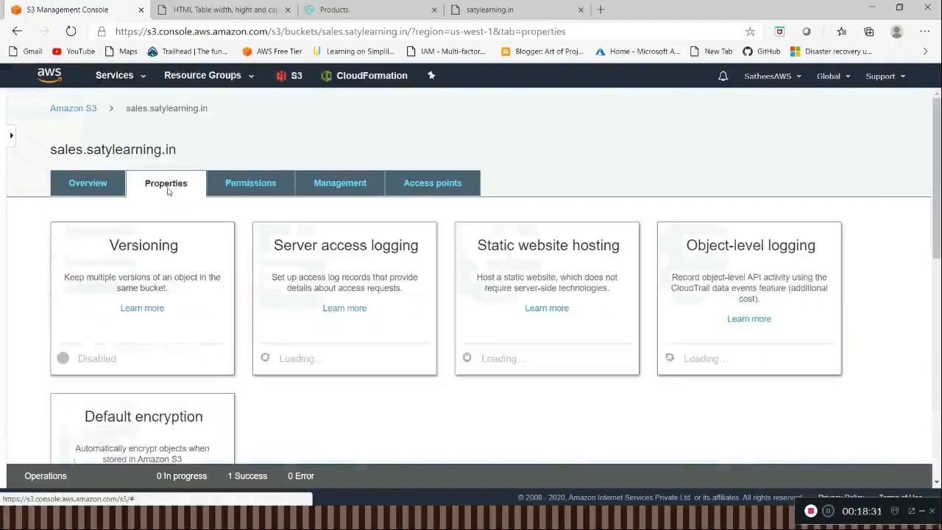
pyautogui.click(529, 250)
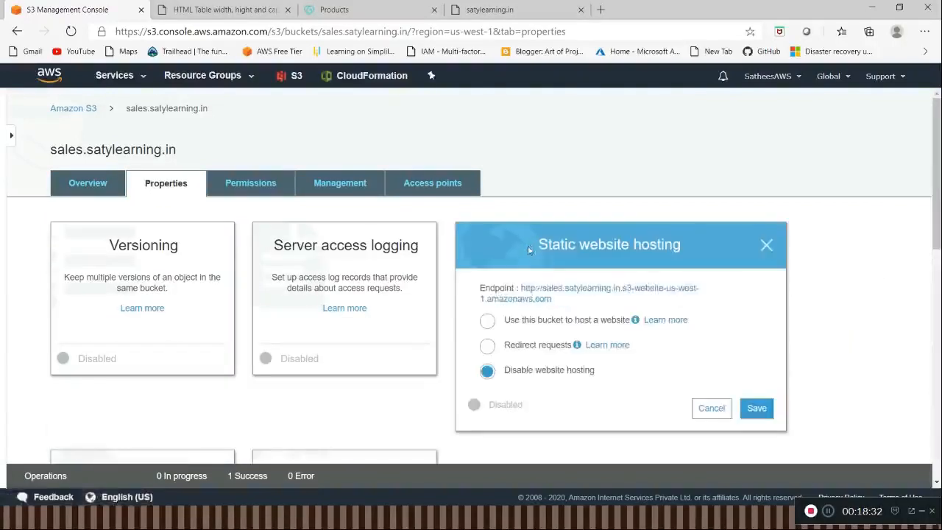
pyautogui.click(512, 321)
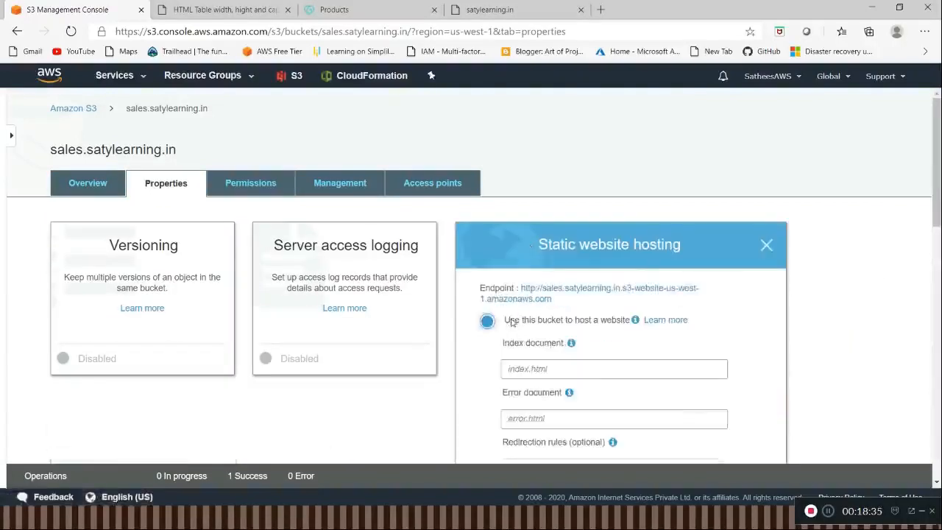
# Step: Set the index document to index.html and the error document to error.htm, and save the hosting settings
pyautogui.scroll(-2, 553, 353)
pyautogui.click(565, 251)
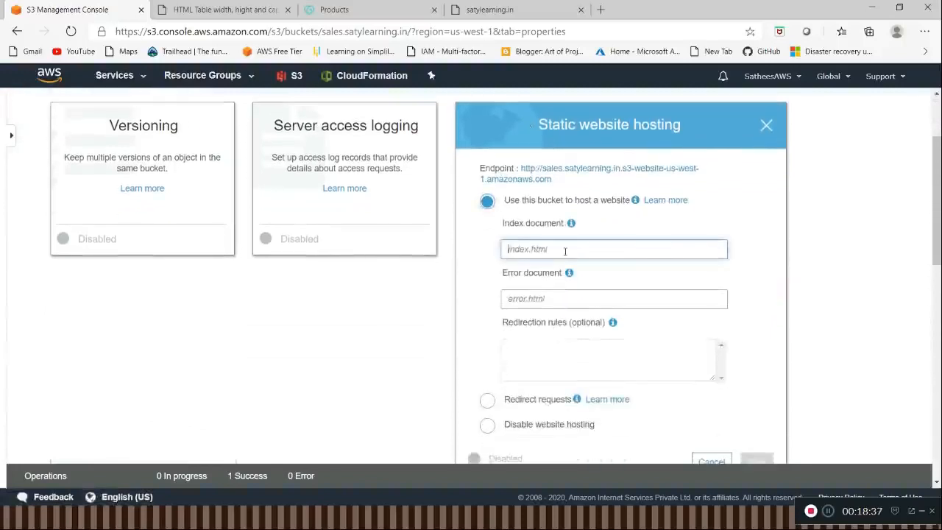
pyautogui.write('index.html')
pyautogui.press('Tab')
pyautogui.write('error.htm')
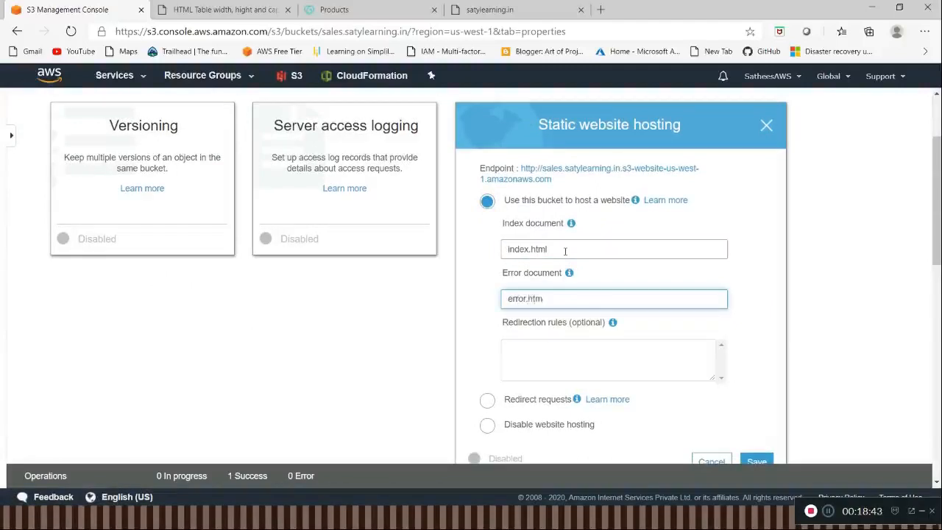
pyautogui.scroll(-3, 565, 251)
pyautogui.click(756, 283)
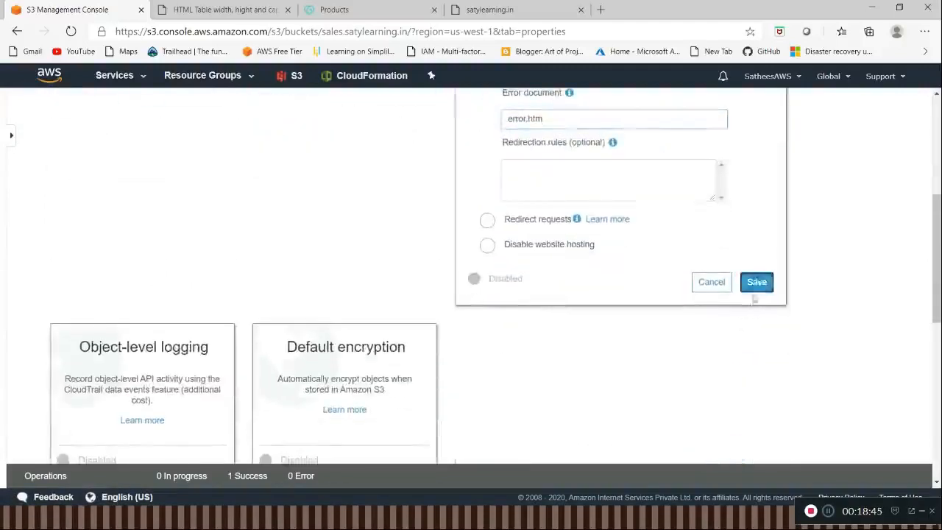
# Step: Open the bucket's static website endpoint to check the hosted page, and return to the S3 console
pyautogui.scroll(5, 658, 290)
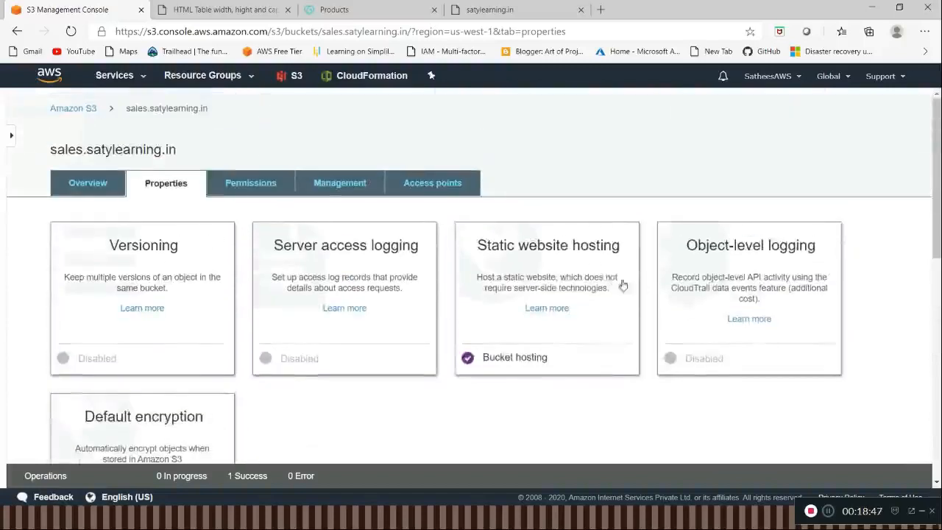
pyautogui.click(601, 259)
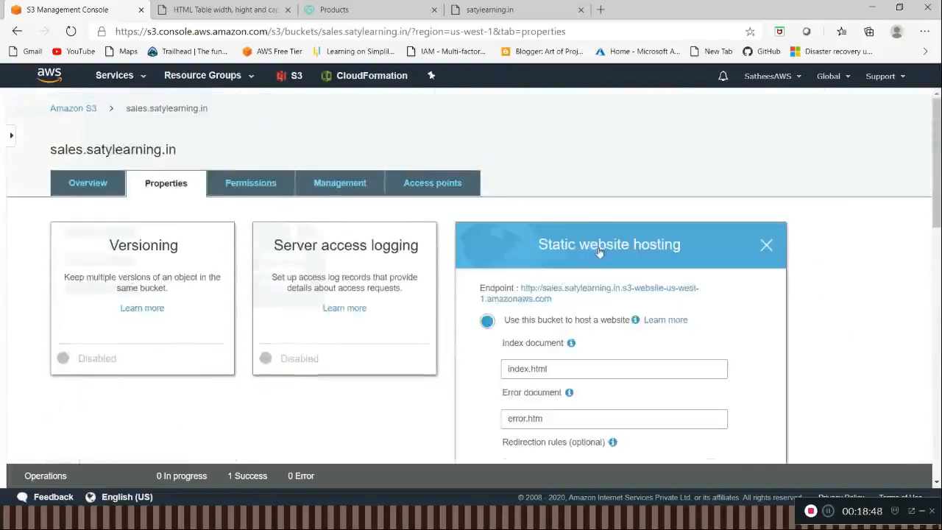
pyautogui.keyDown('ctrl'); pyautogui.click(607, 293); pyautogui.keyUp('ctrl')
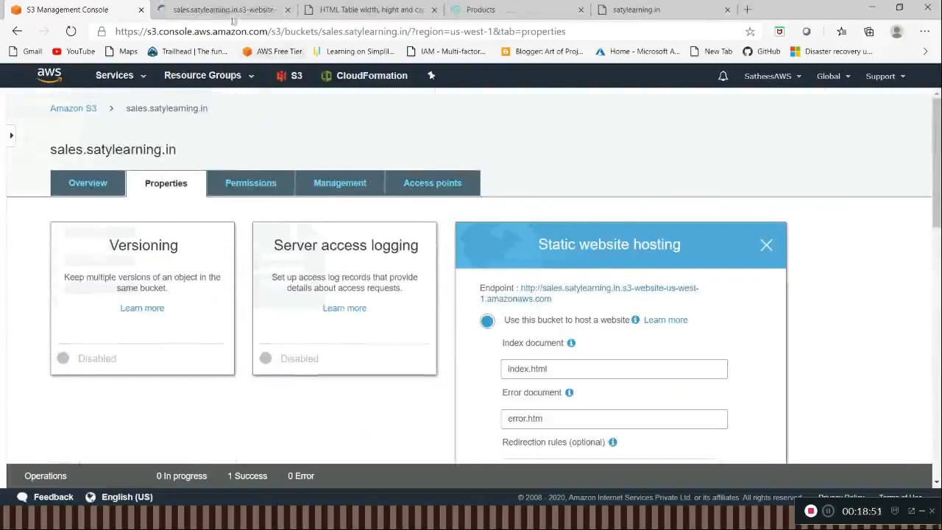
pyautogui.click(231, 14)
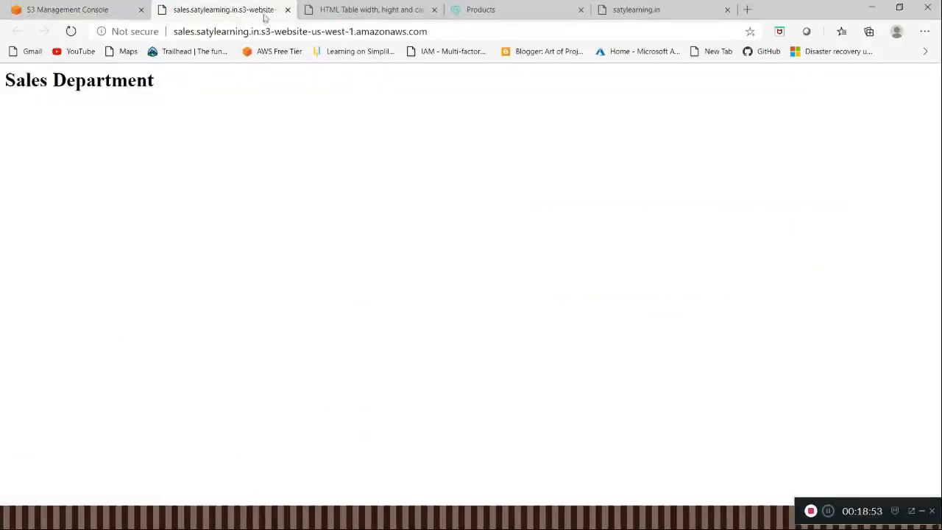
pyautogui.click(287, 9)
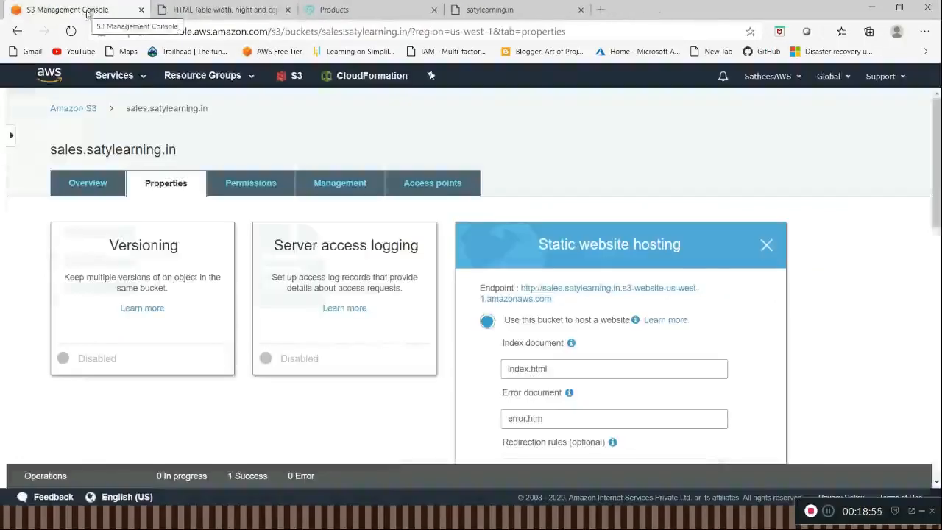
# Step: Switch to Route 53 and open the record sets of the satylearning.in hosted zone
pyautogui.click(124, 75)
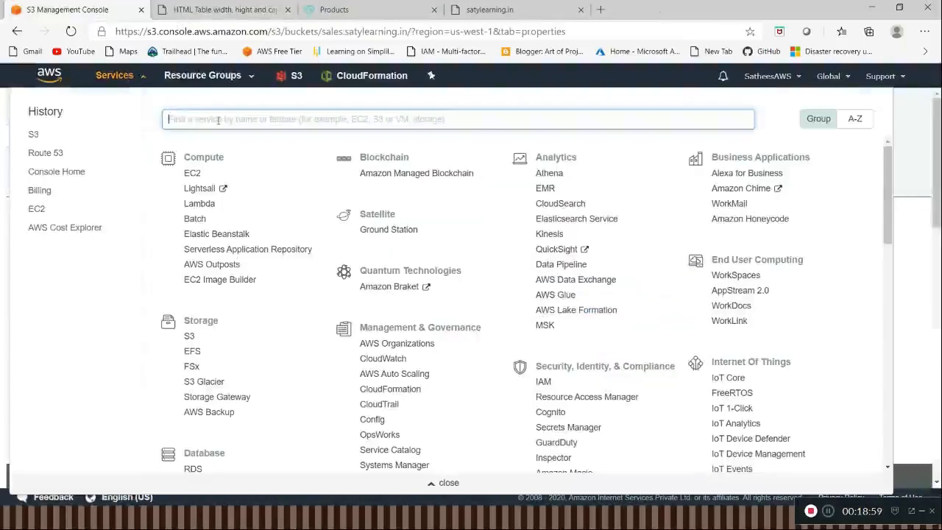
pyautogui.click(42, 153)
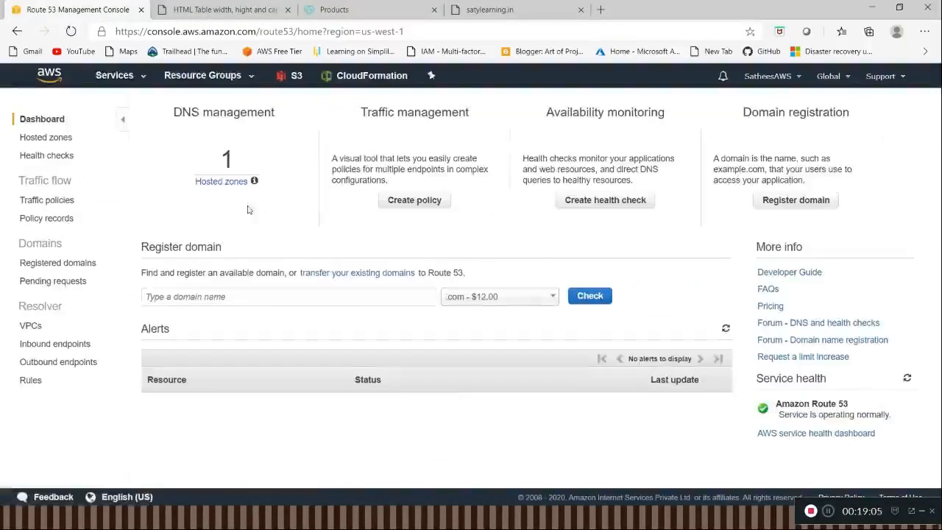
pyautogui.click(221, 182)
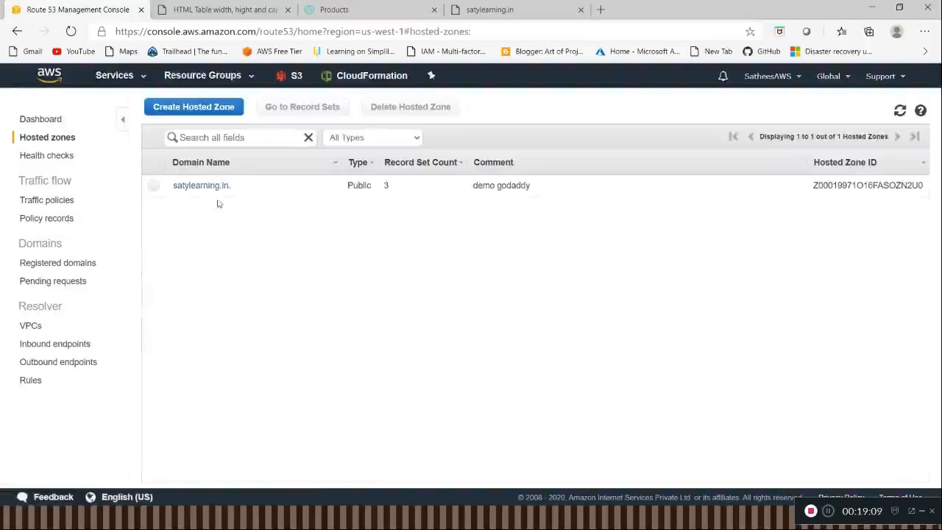
pyautogui.click(212, 187)
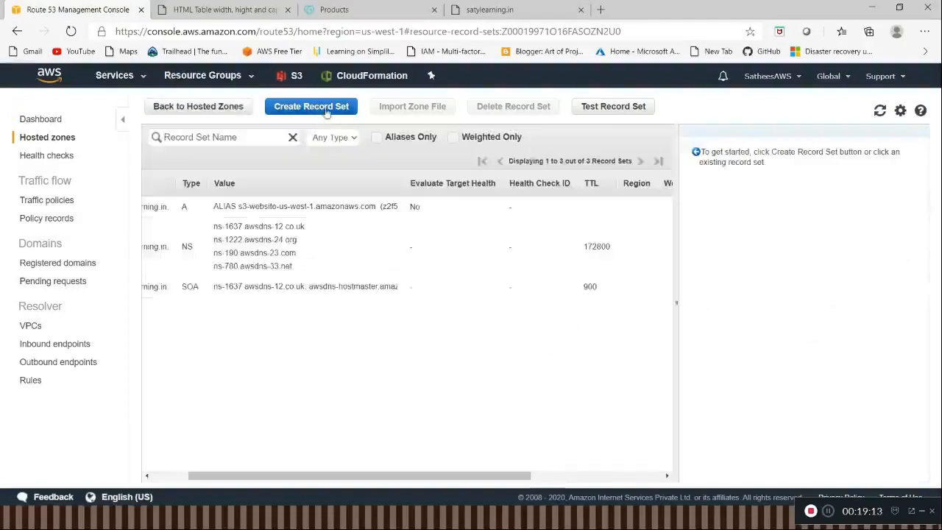
# Step: Create an alias A record named sales in the zone, targeting the sales.satylearning.in S3 website endpoint with simple routing
pyautogui.click(327, 110)
pyautogui.click(746, 150)
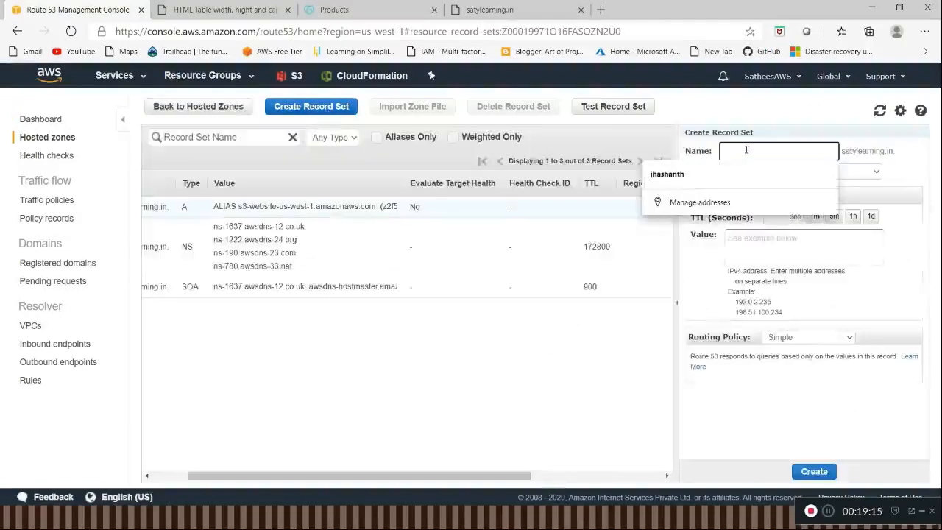
pyautogui.write('sales')
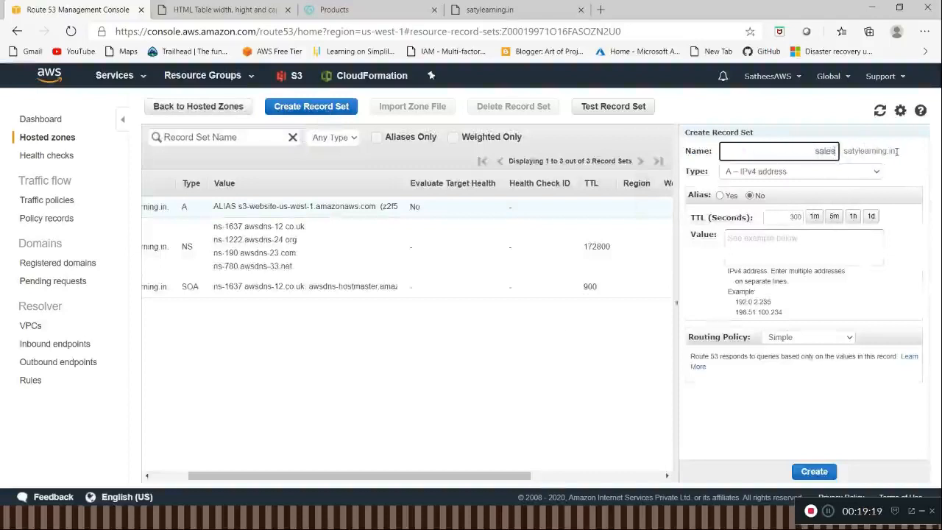
pyautogui.click(720, 195)
pyautogui.click(786, 219)
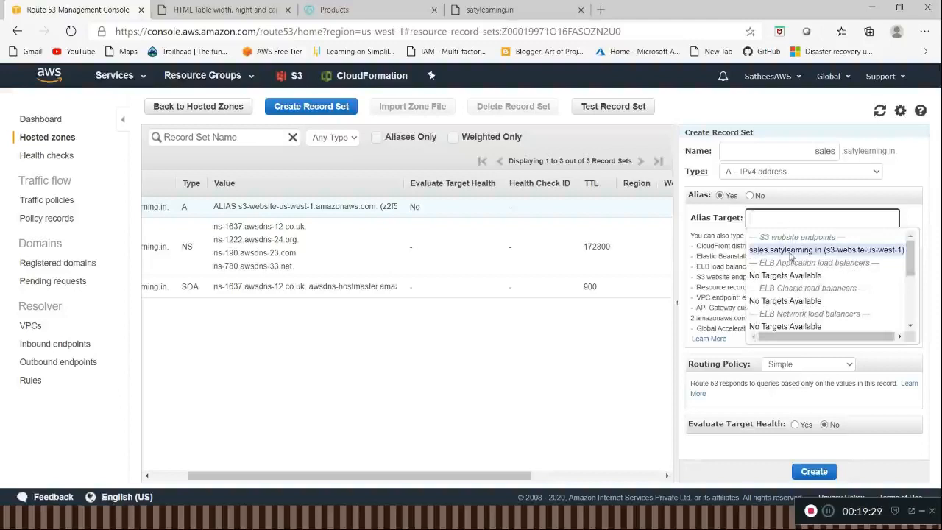
pyautogui.click(791, 250)
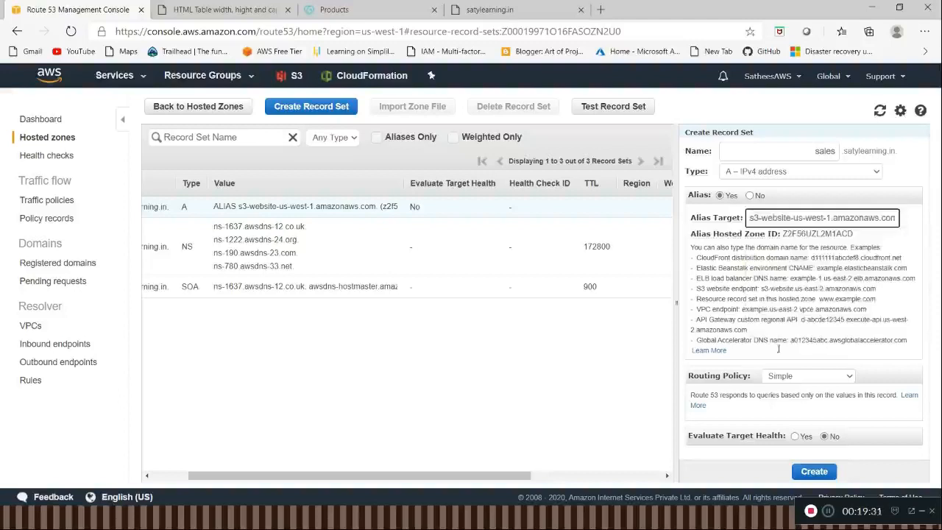
pyautogui.click(814, 472)
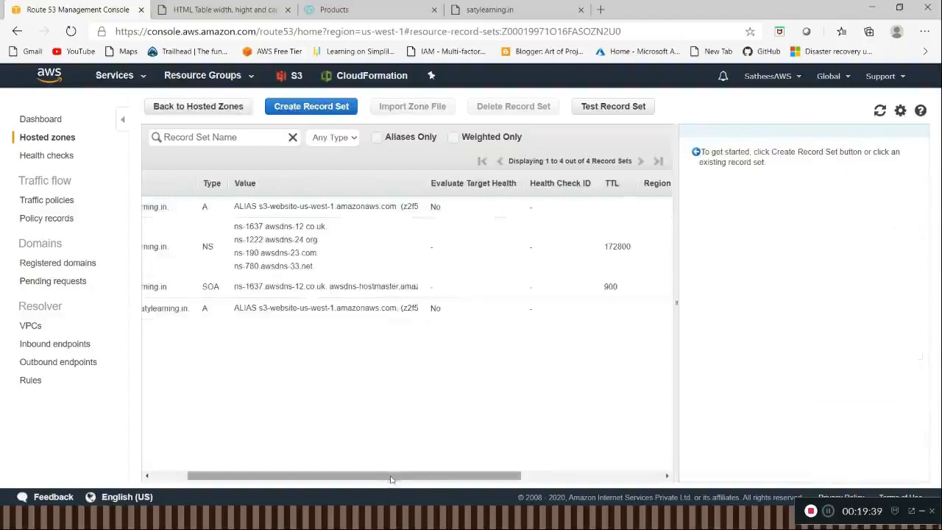
pyautogui.moveTo(356, 478); pyautogui.dragTo(321, 480)
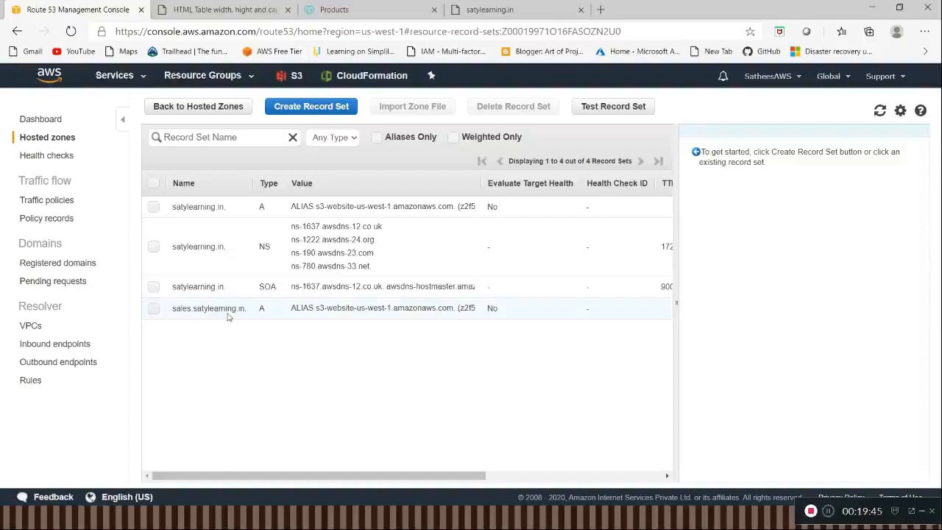
# Step: Switch to GoDaddy and open the DNS management page for the satylearning.in domain
pyautogui.click(374, 11)
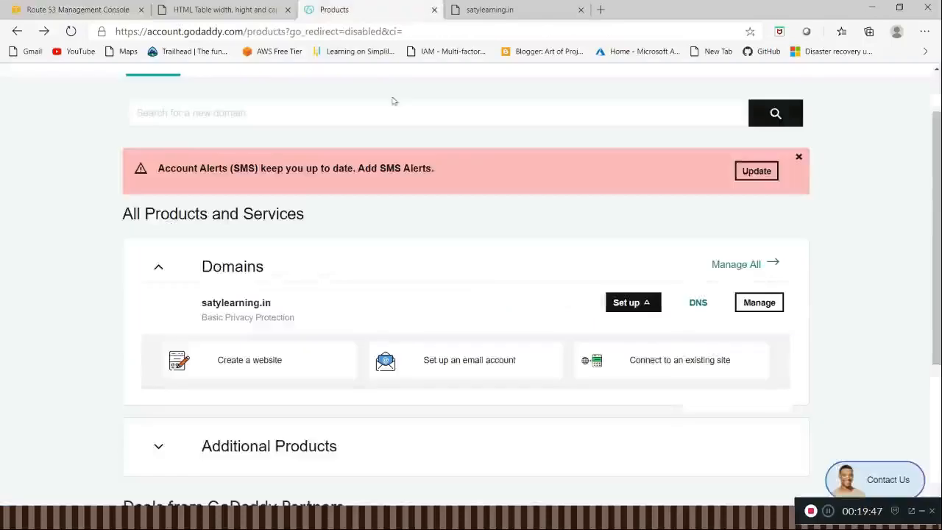
pyautogui.click(699, 305)
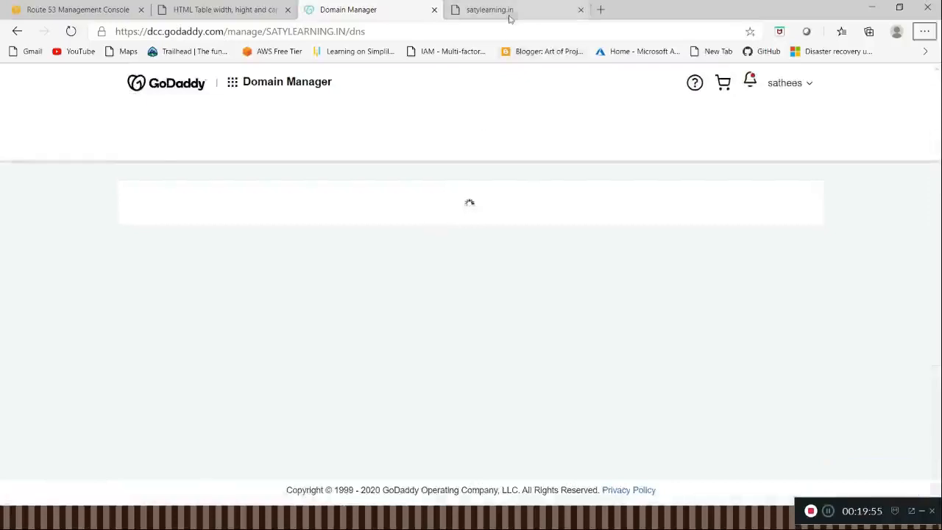
# Step: Open a new InPrivate browser window and load sales.satylearning.in to check the page served on the subdomain
pyautogui.hotkey('alt', 'Tab')
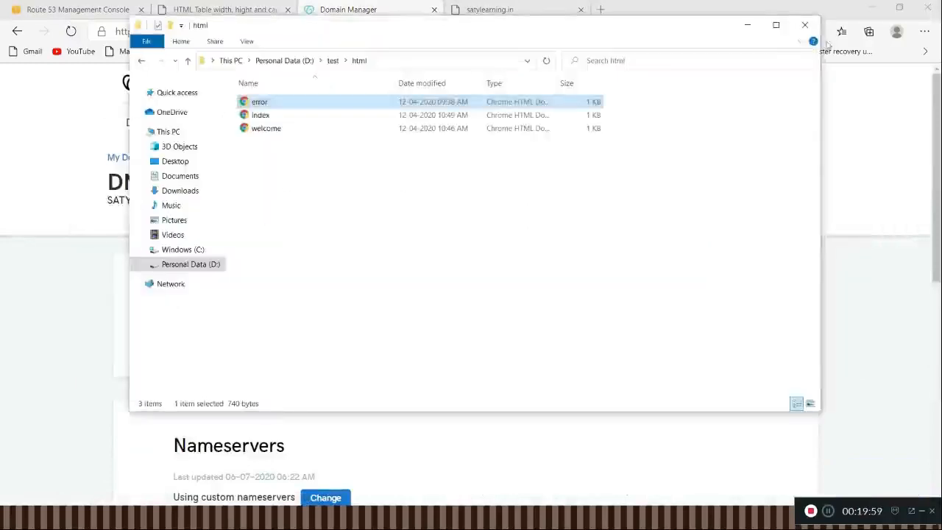
pyautogui.click(827, 46)
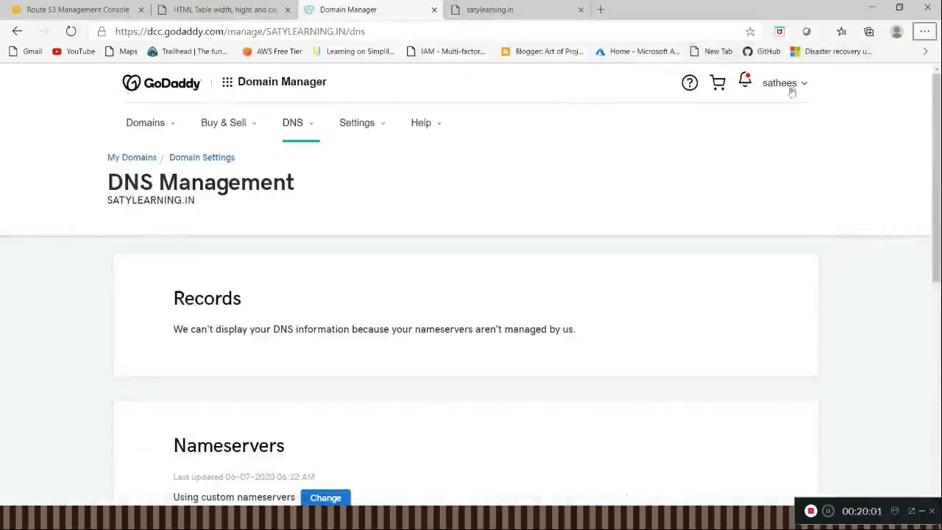
pyautogui.click(925, 32)
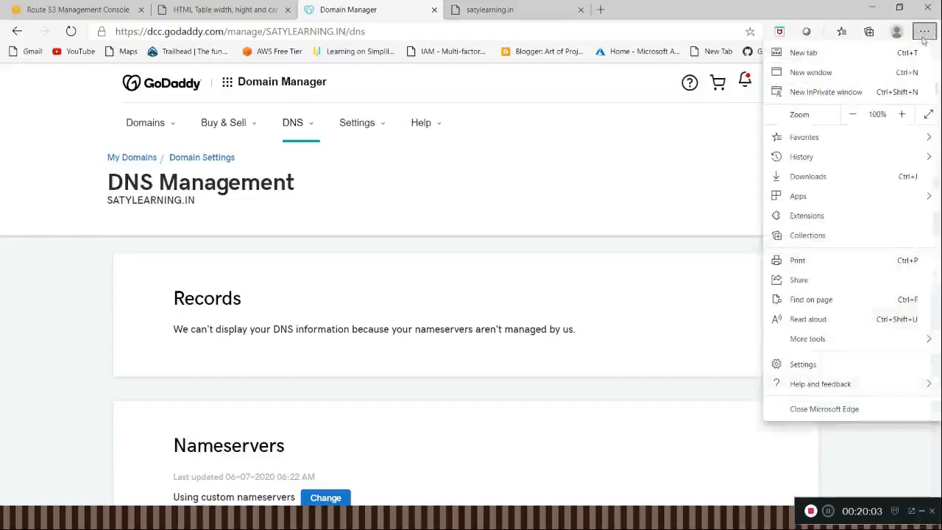
pyautogui.click(870, 94)
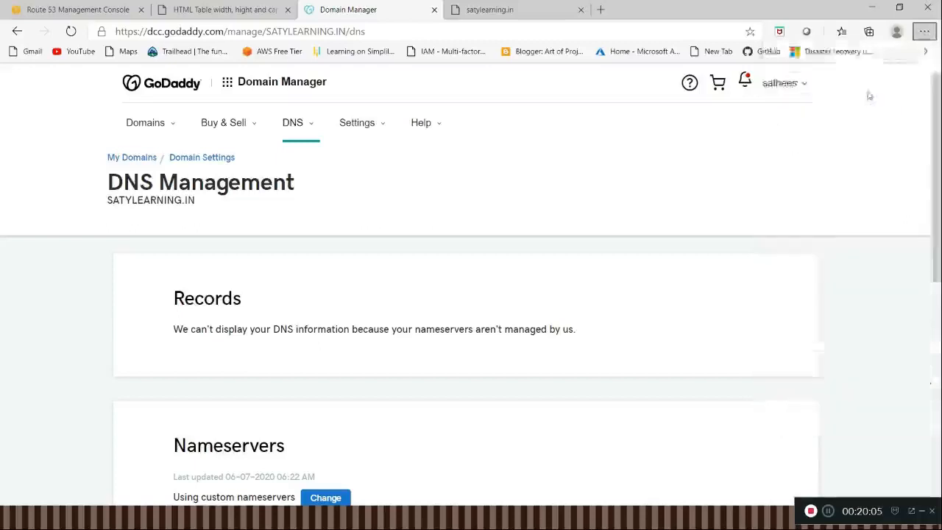
pyautogui.write('sa;')
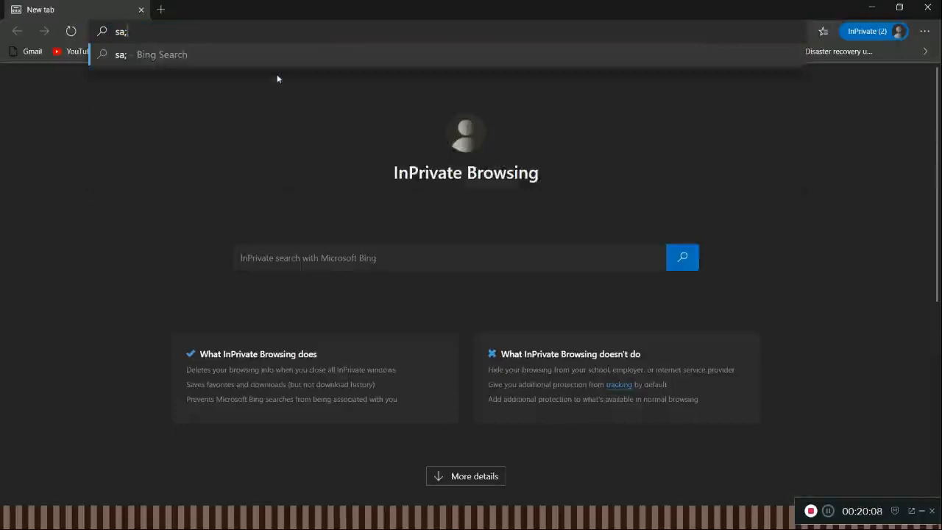
pyautogui.press('BackSpace')
pyautogui.write(';')
pyautogui.press('BackSpace')
pyautogui.write('les.sar')
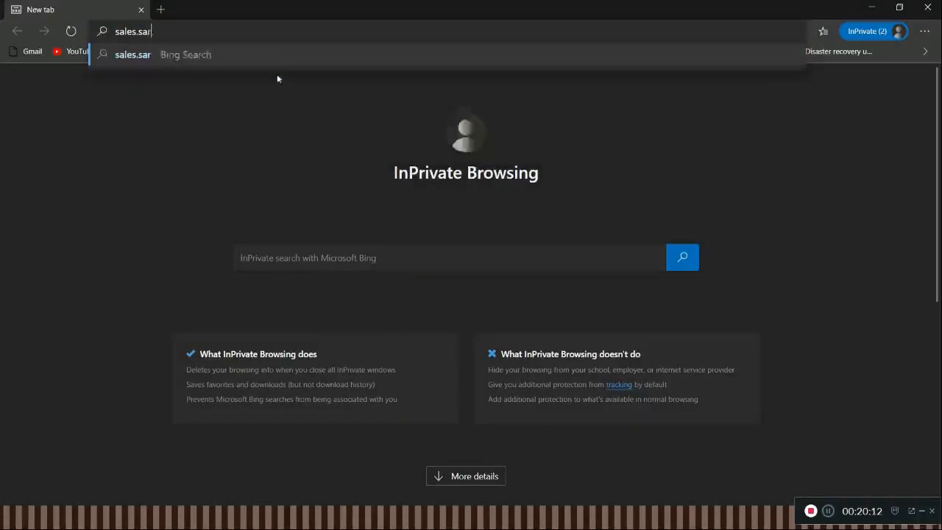
pyautogui.press('BackSpace')
pyautogui.write('t')
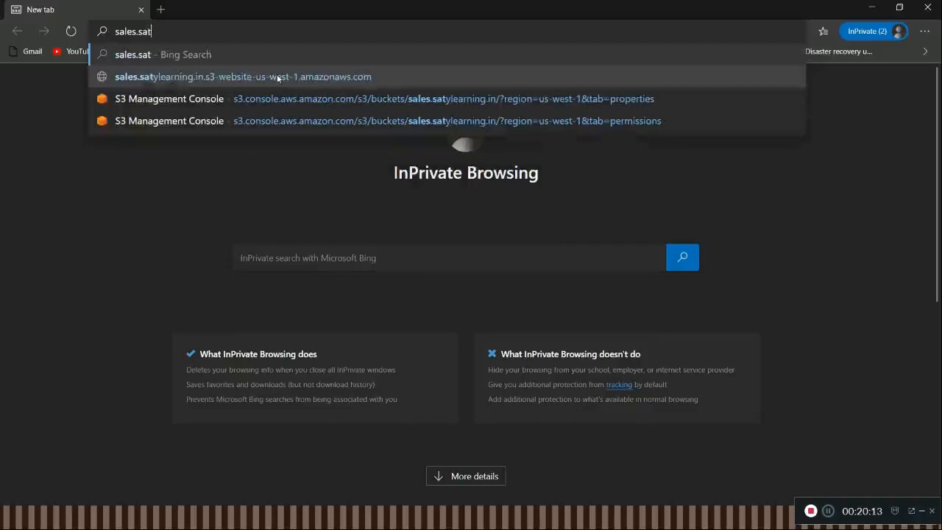
pyautogui.write('ylearning.in')
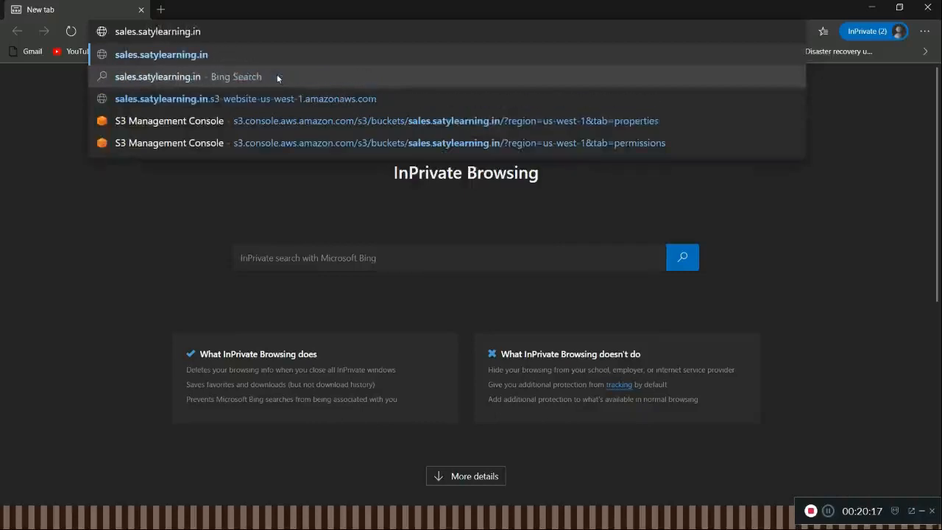
pyautogui.press('Return')
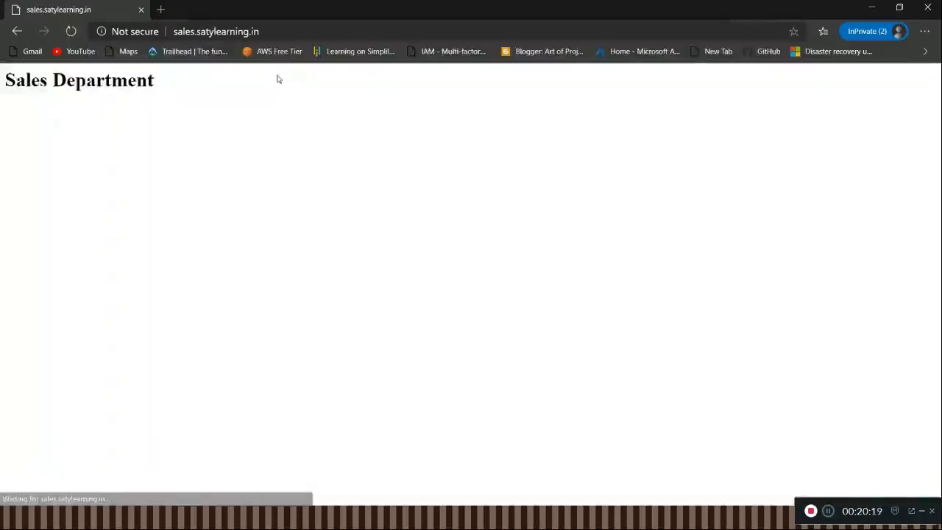